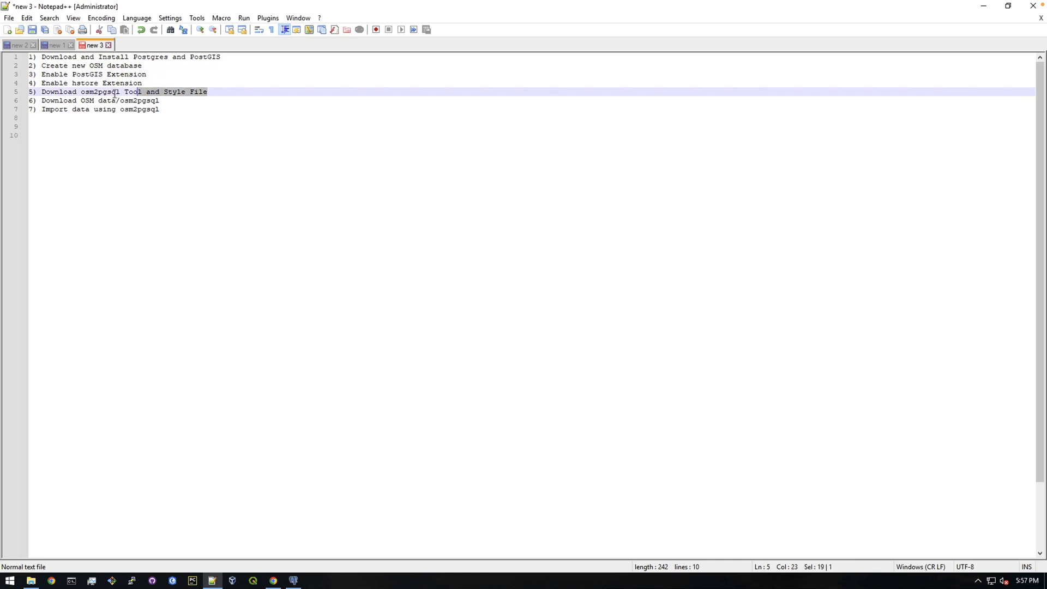
Copy the word osm2pgsql from line 5 of the checklist and bring up the browser.
click(123, 92)
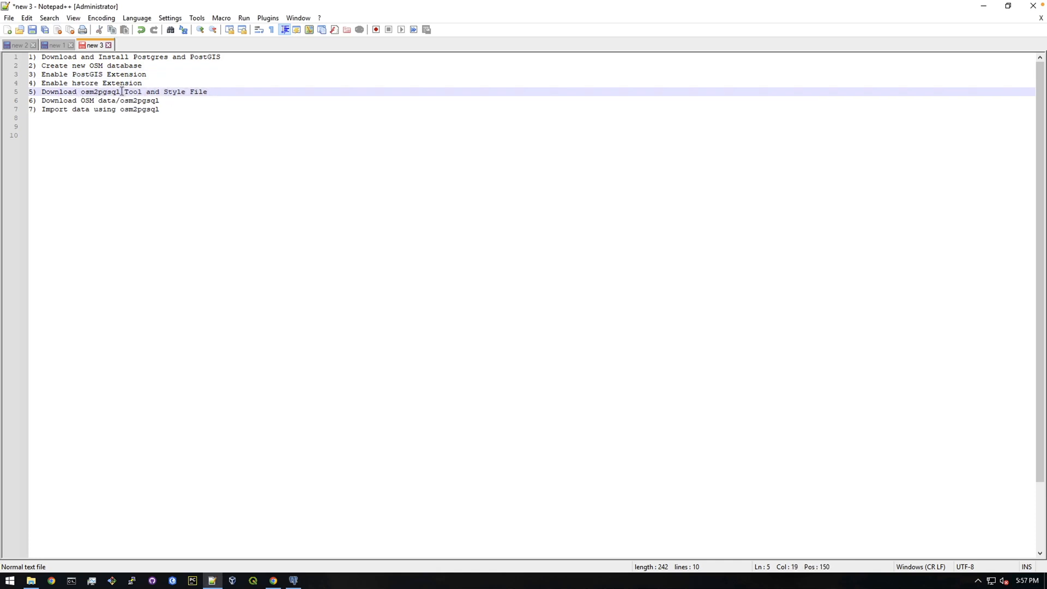
drag(121, 92, 81, 92)
right_click(88, 91)
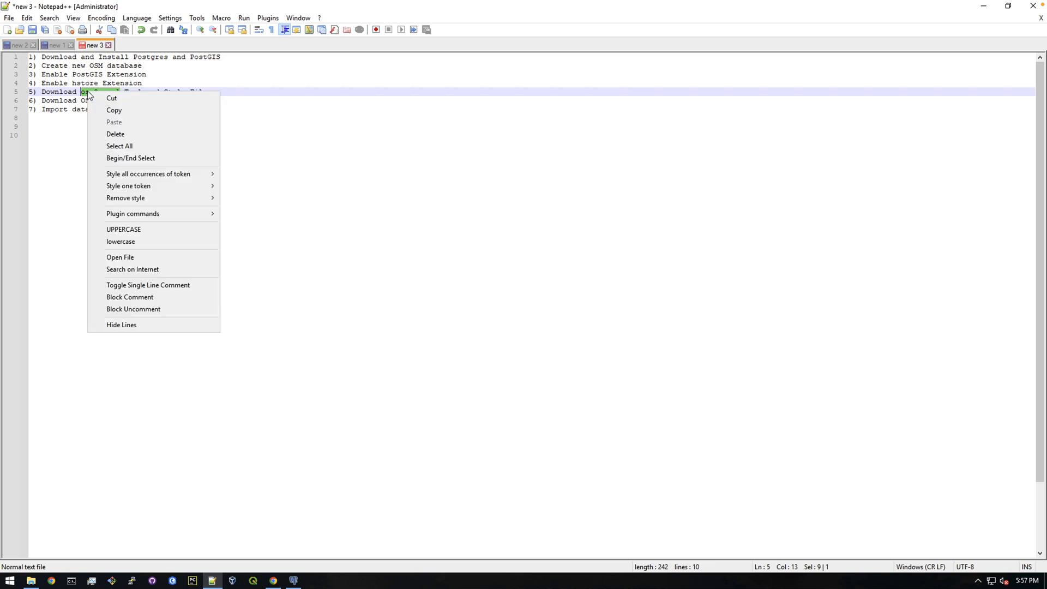
click(115, 110)
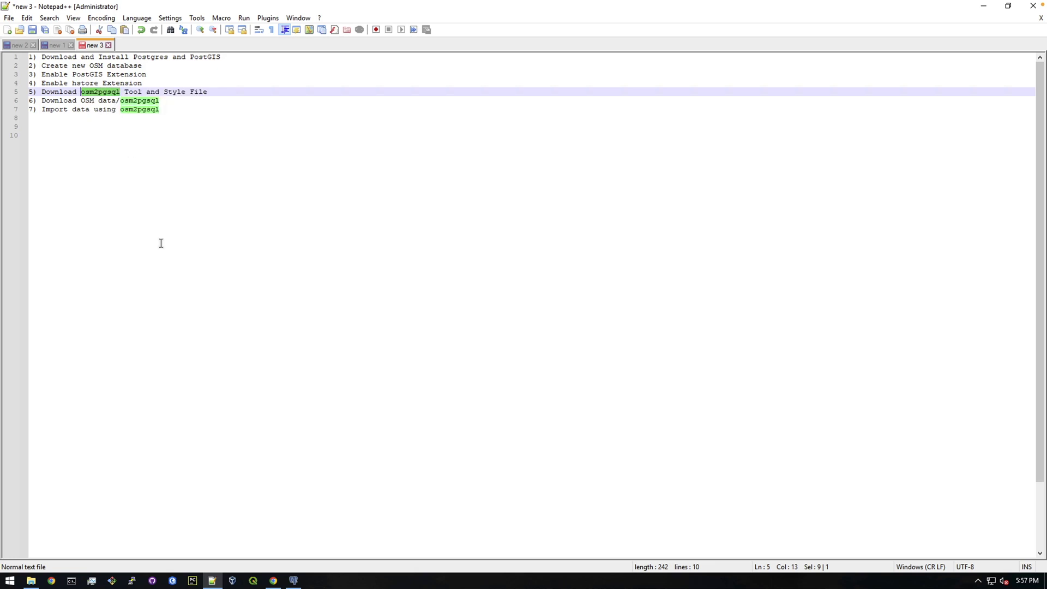
click(51, 581)
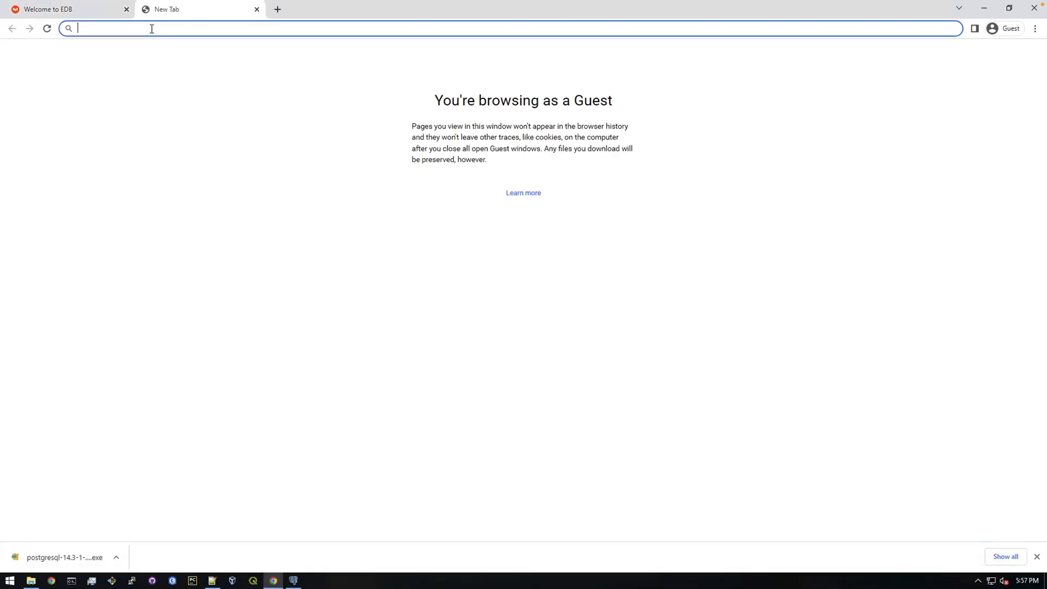
Search the web for osm2pgsql and land on the official osm2pgsql.org home page.
right_click(152, 29)
click(202, 115)
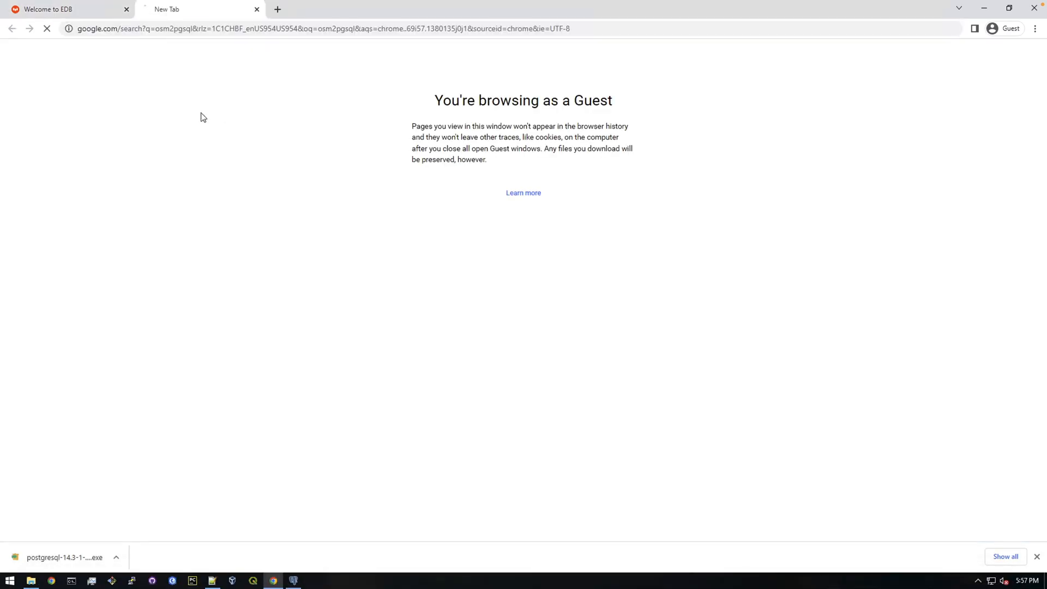
click(126, 10)
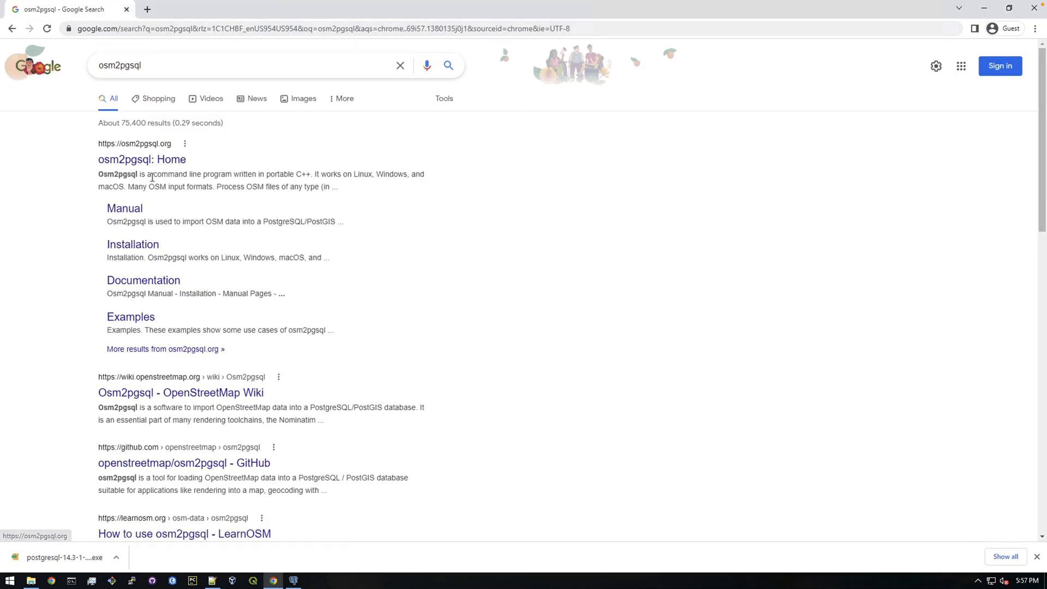
click(142, 160)
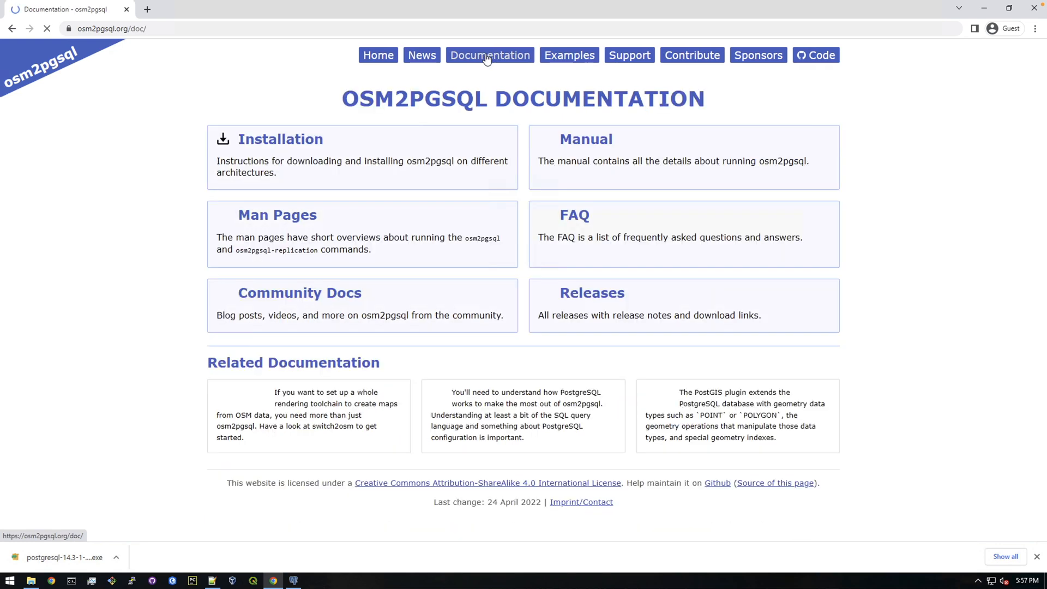
Reach the prebuilt Windows binaries listing and download osm2pgsql-latest-x64.zip.
click(301, 139)
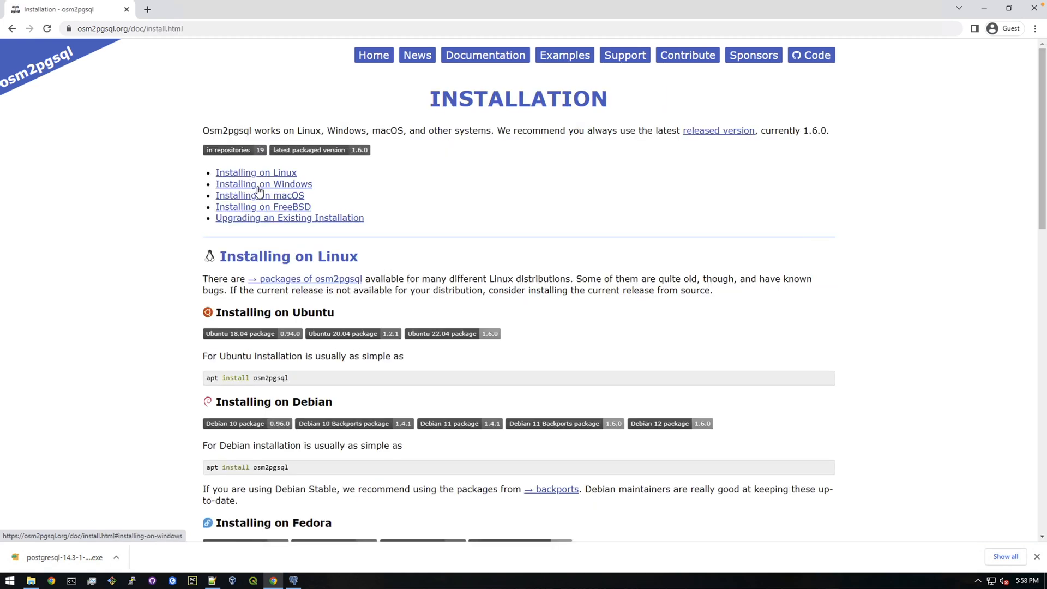
click(289, 185)
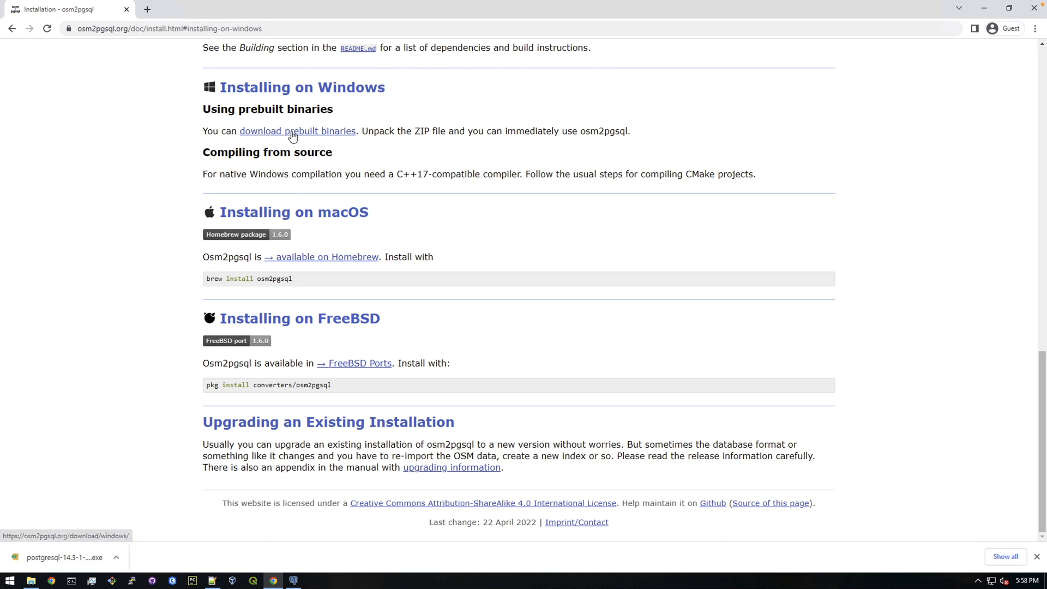
click(327, 133)
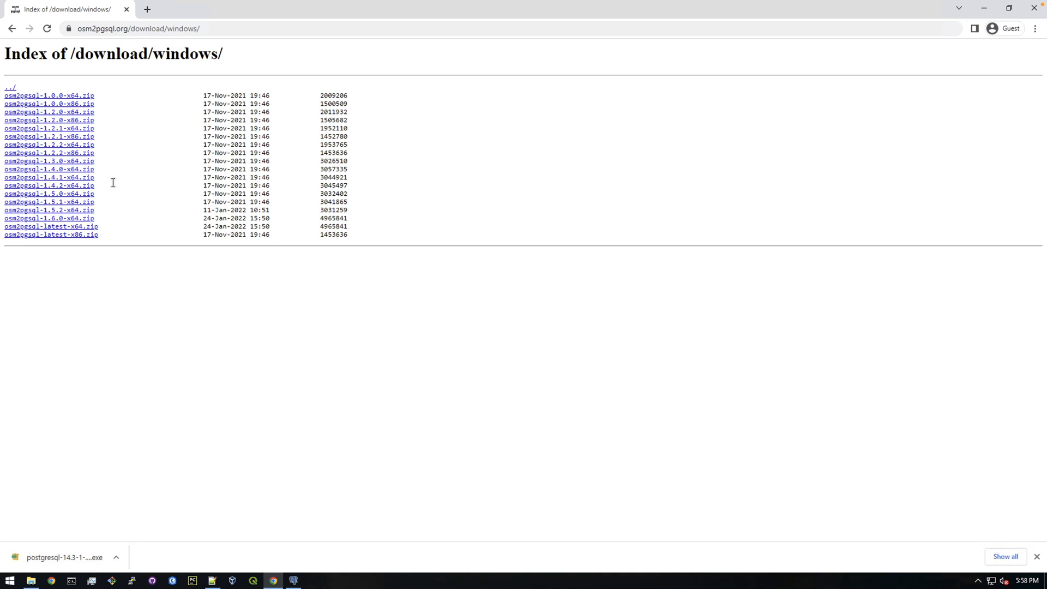
click(80, 226)
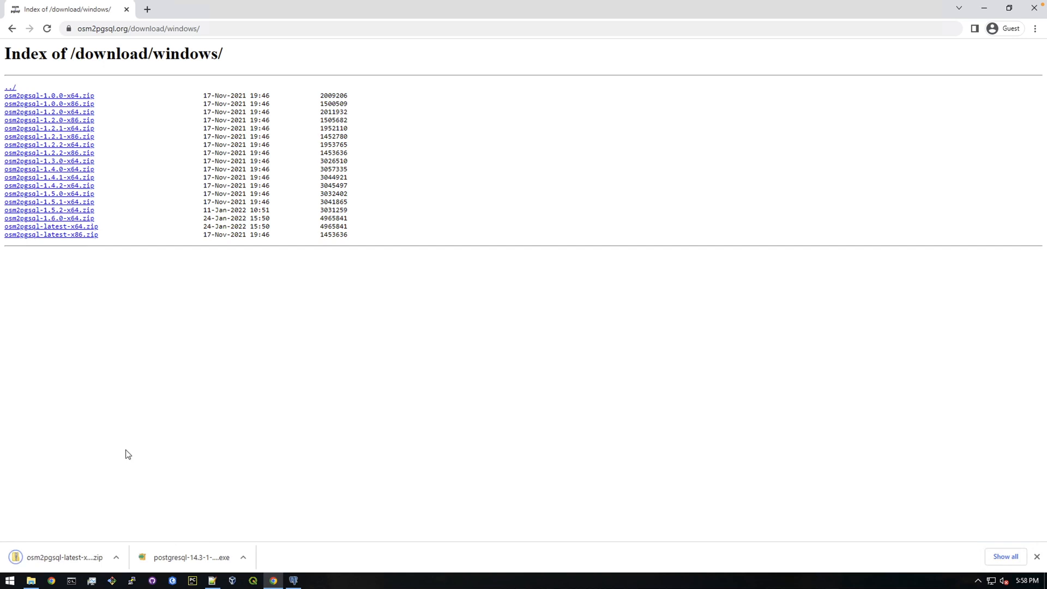
Show the finished zip download in its Downloads folder.
click(117, 557)
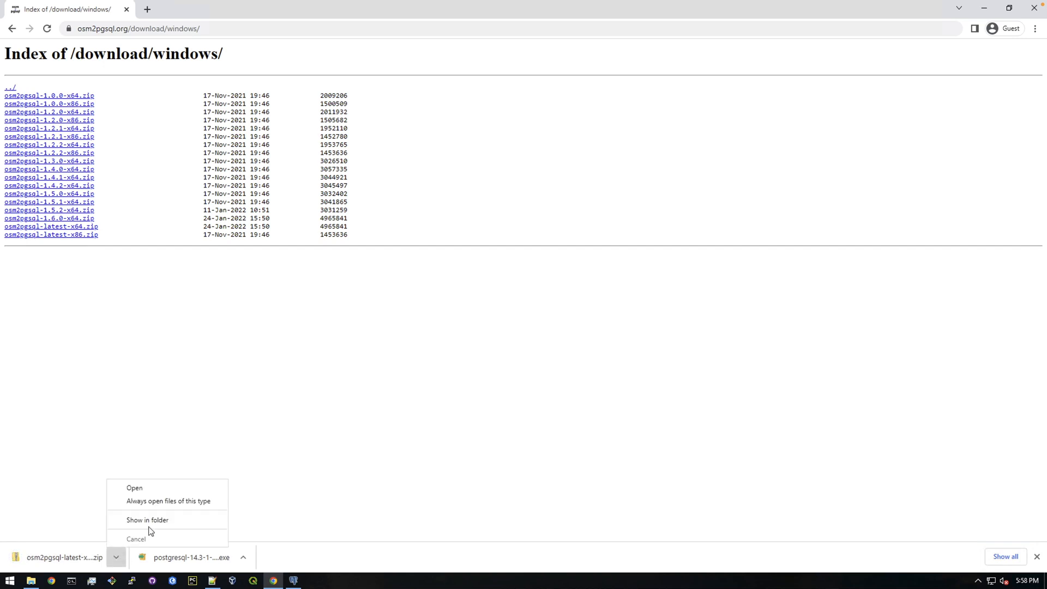
click(152, 530)
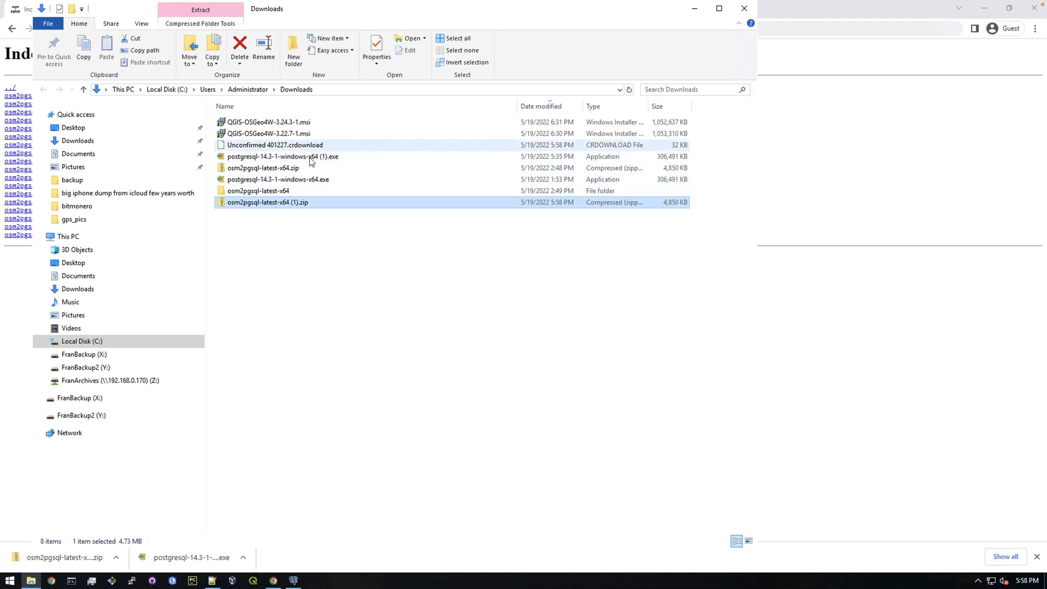
Delete the old osm2pgsql folder and zip from Downloads.
right_click(300, 207)
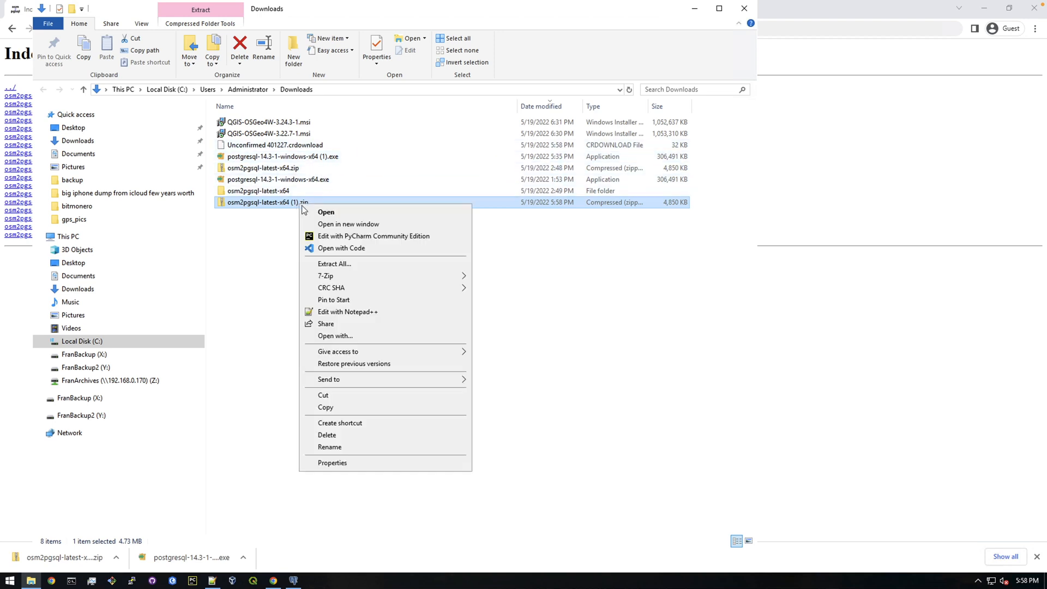
click(296, 237)
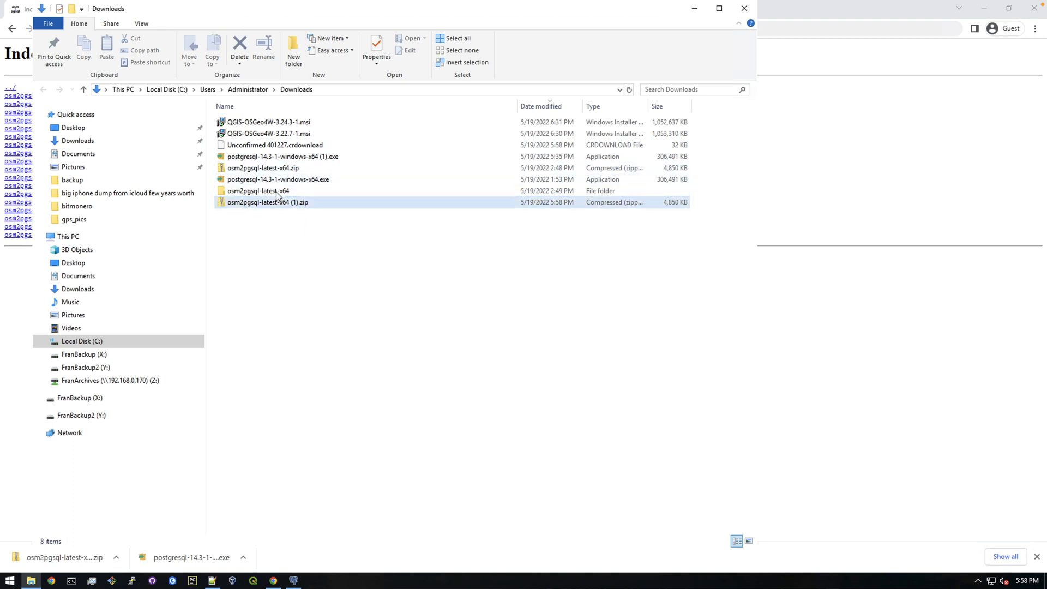
mouse_move(299, 229)
mouse_down()
mouse_move(264, 208)
mouse_move(263, 192)
mouse_up()
key(Delete)
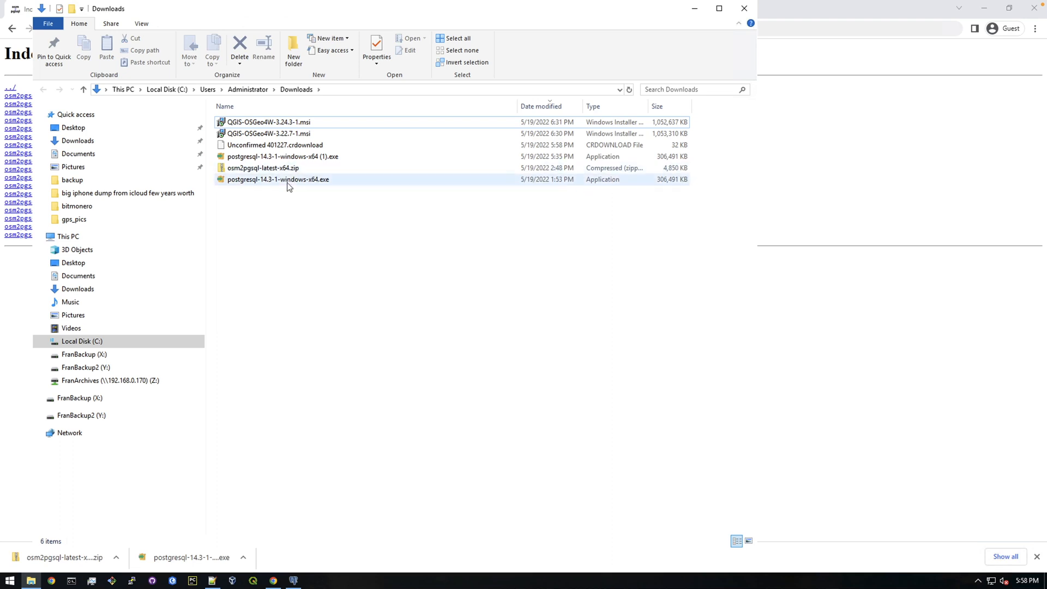
Delete the remaining osm2pgsql zip and close the Downloads window.
click(259, 161)
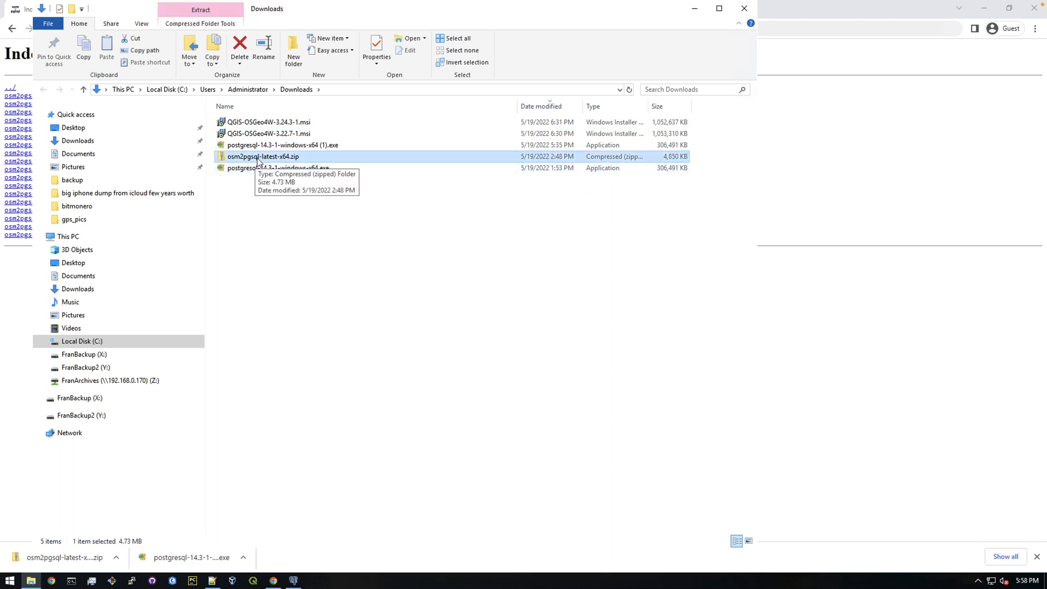
key(Delete)
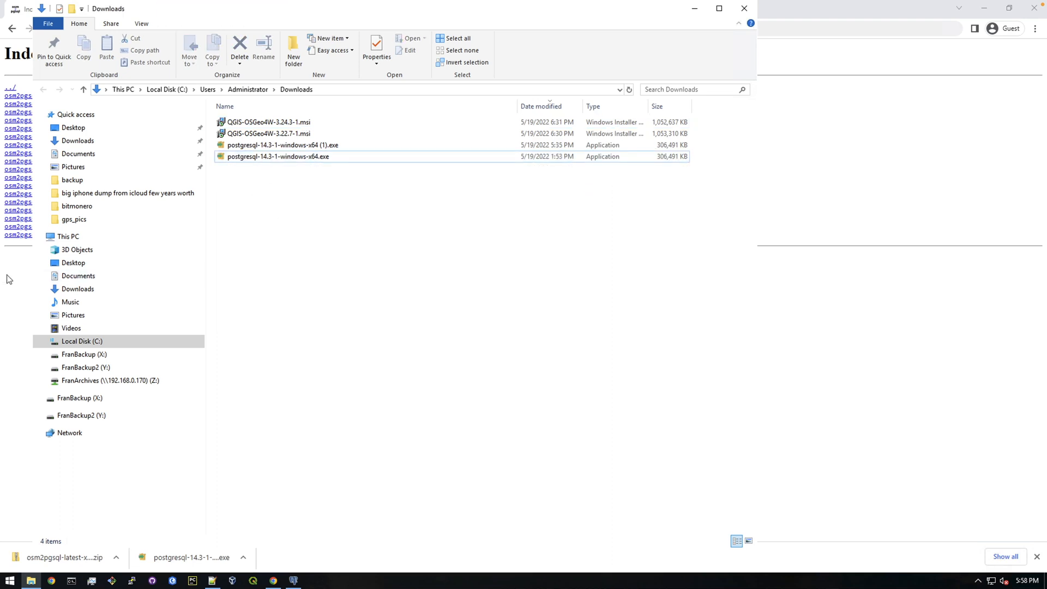
click(7, 279)
Re-download osm2pgsql-latest-x64.zip and show it in Downloads.
click(82, 226)
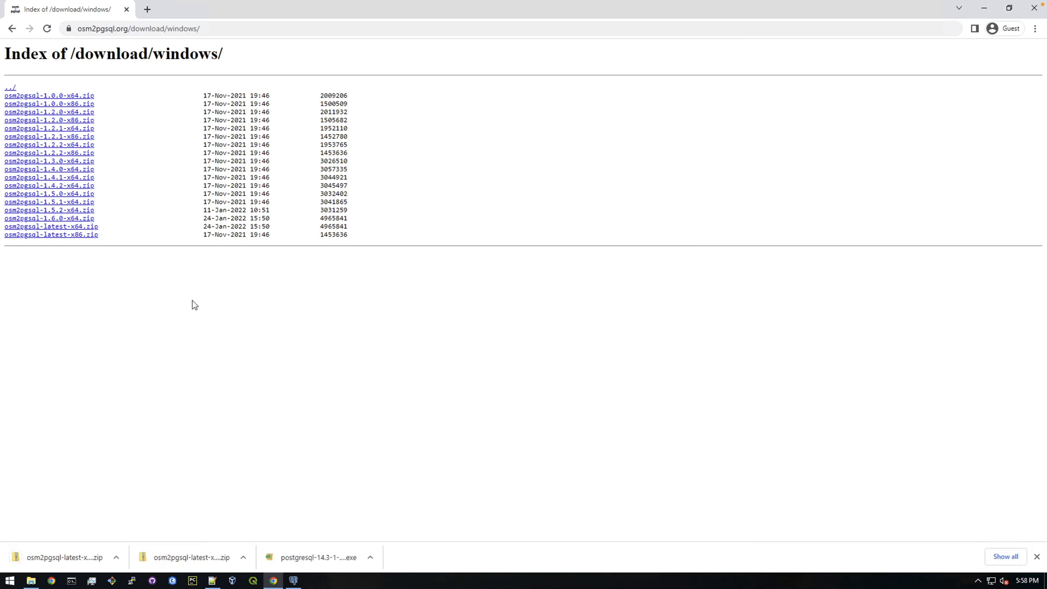
click(116, 557)
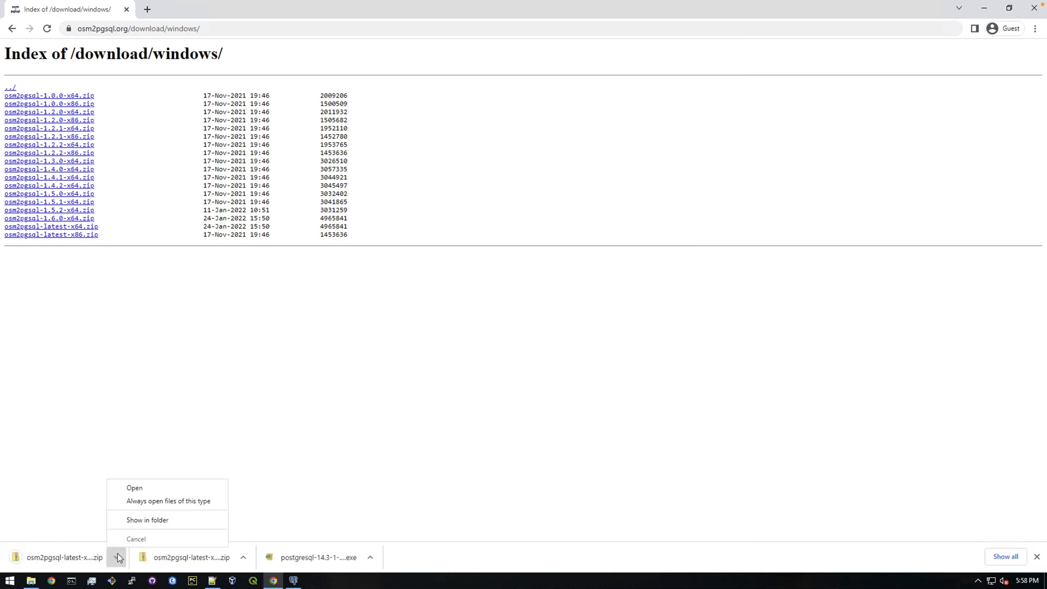
click(147, 521)
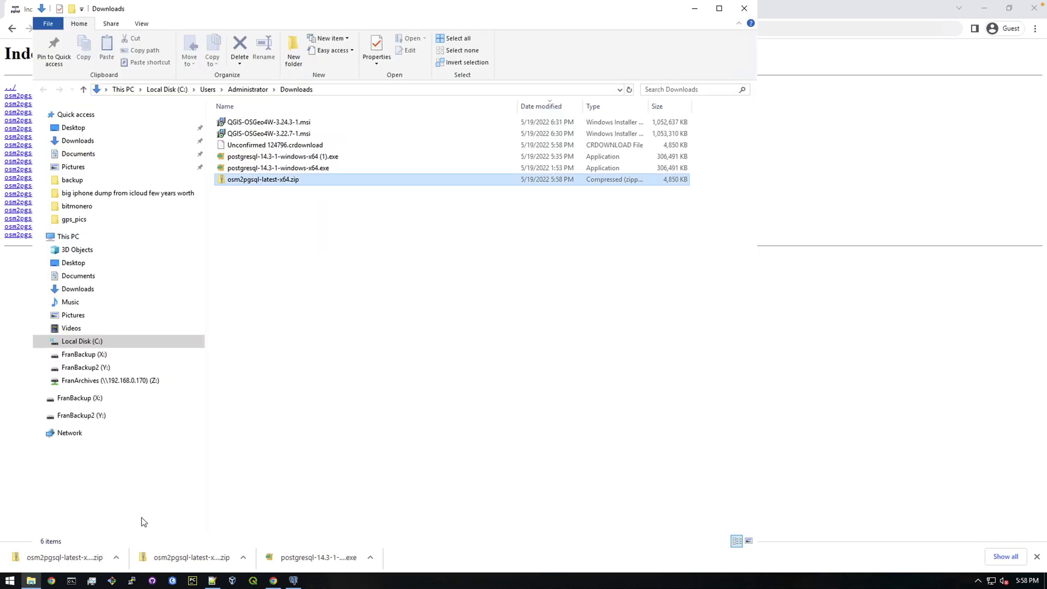
Extract All contents of the new osm2pgsql zip.
right_click(261, 183)
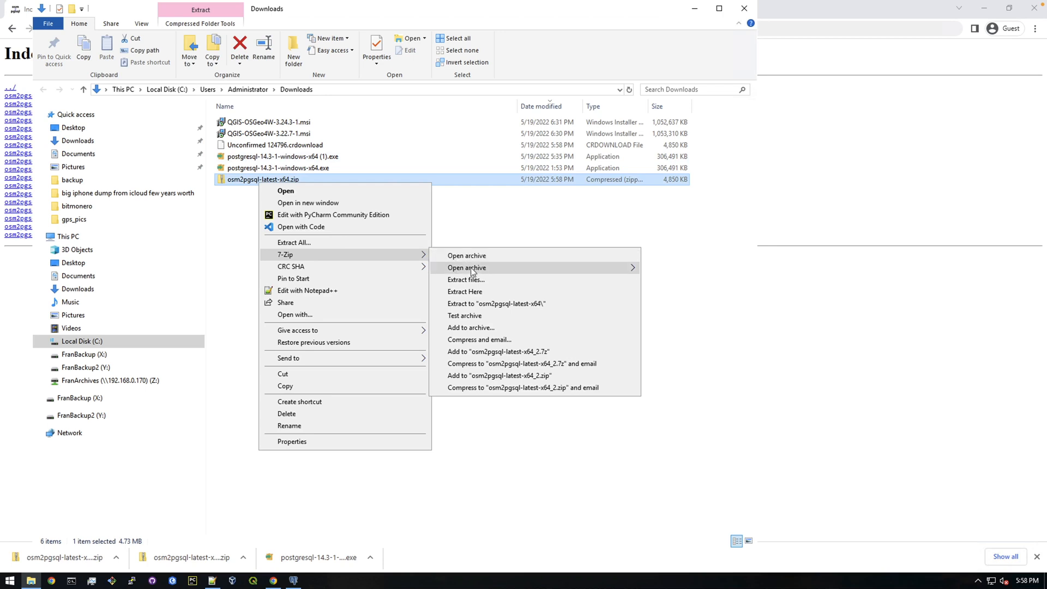
click(294, 242)
click(622, 397)
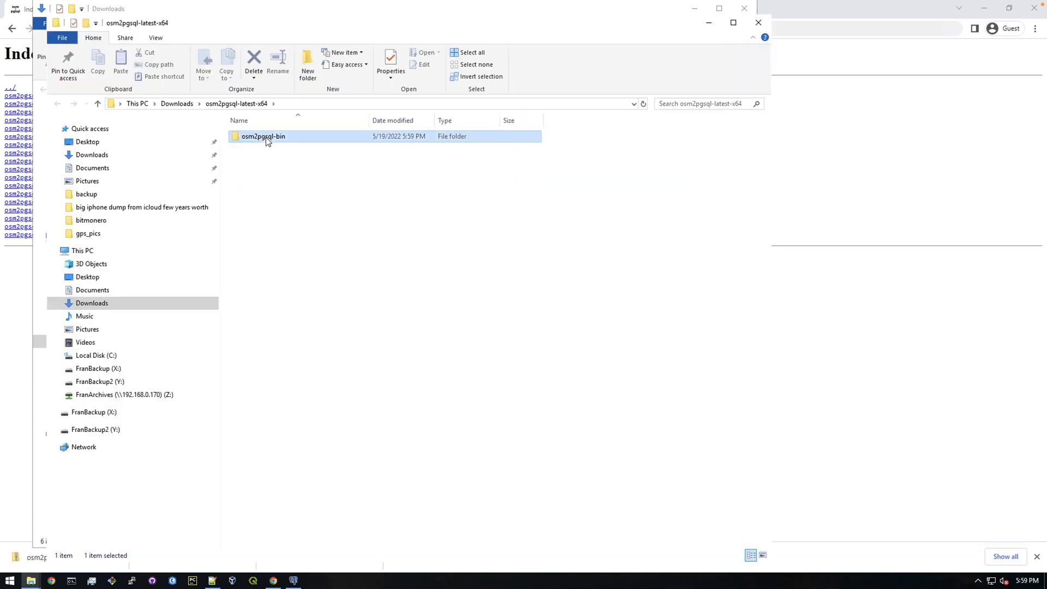
Enter the osm2pgsql-bin folder, pick out osm2pgsql.exe and bring up Command Prompt.
double_click(264, 136)
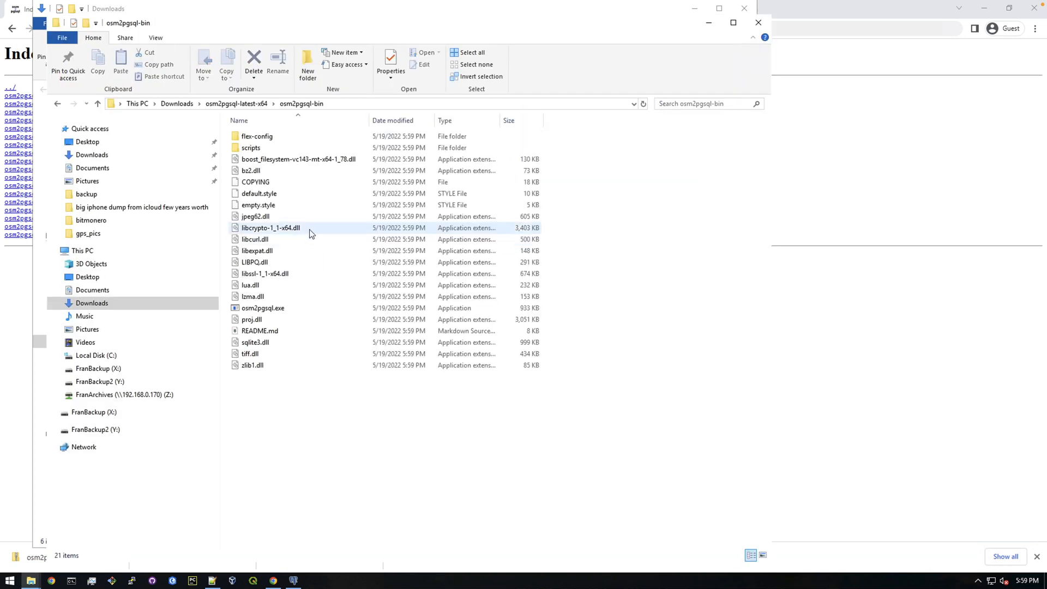
click(266, 312)
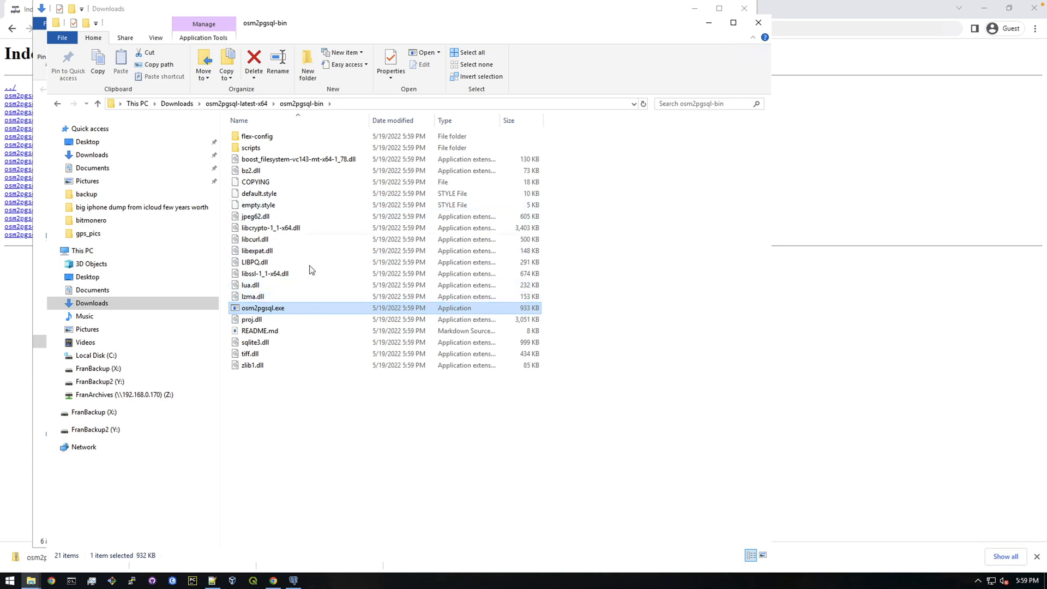
click(71, 579)
Try osm2pgsql at the prompt, then copy the full path of osm2pgsql.exe from Explorer.
drag(215, 38, 507, 89)
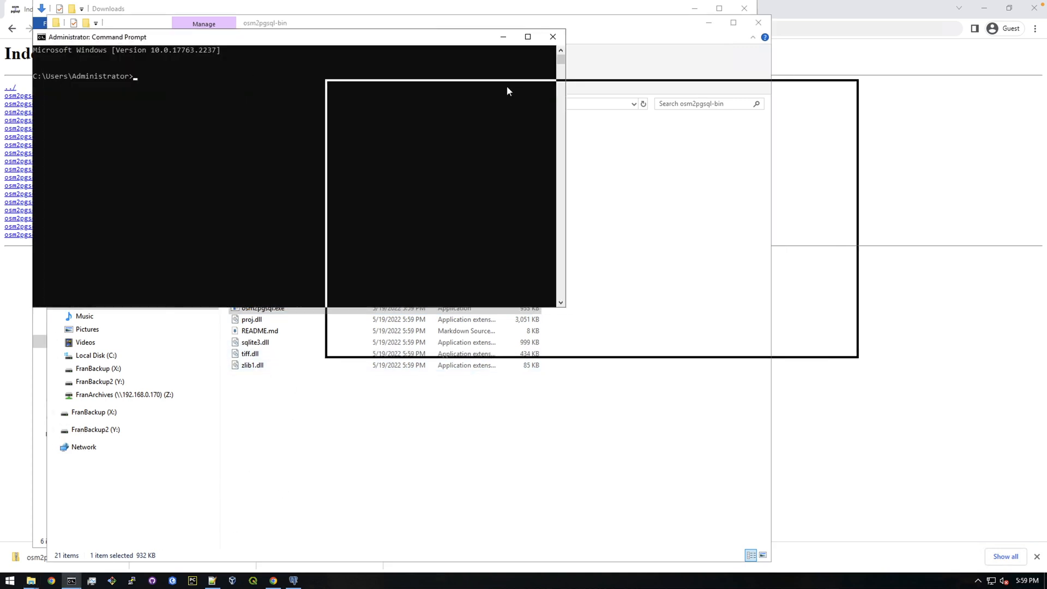
text(osm)
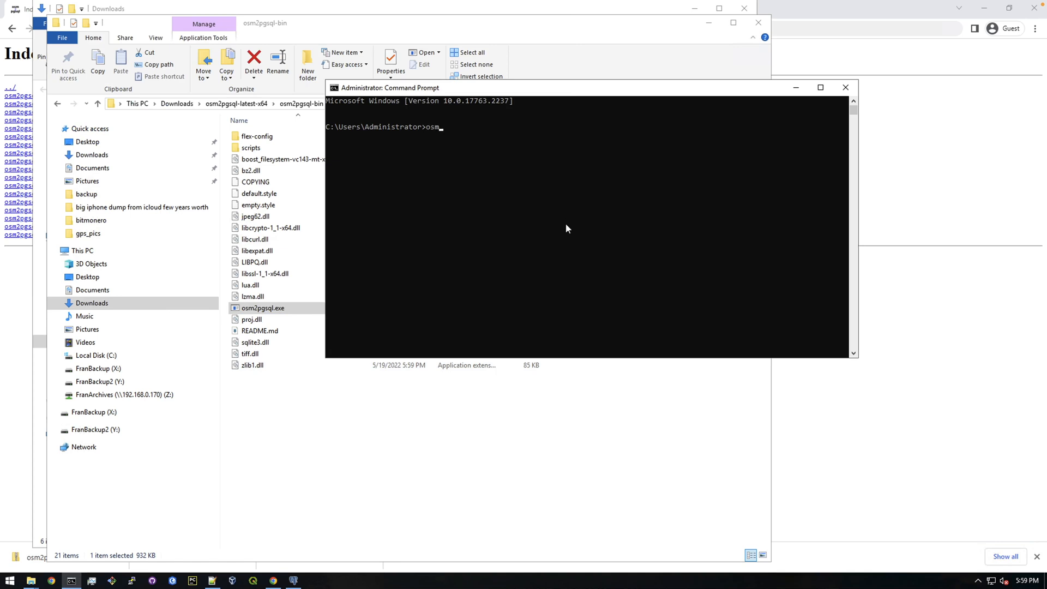
text(2pgsql)
key(Return)
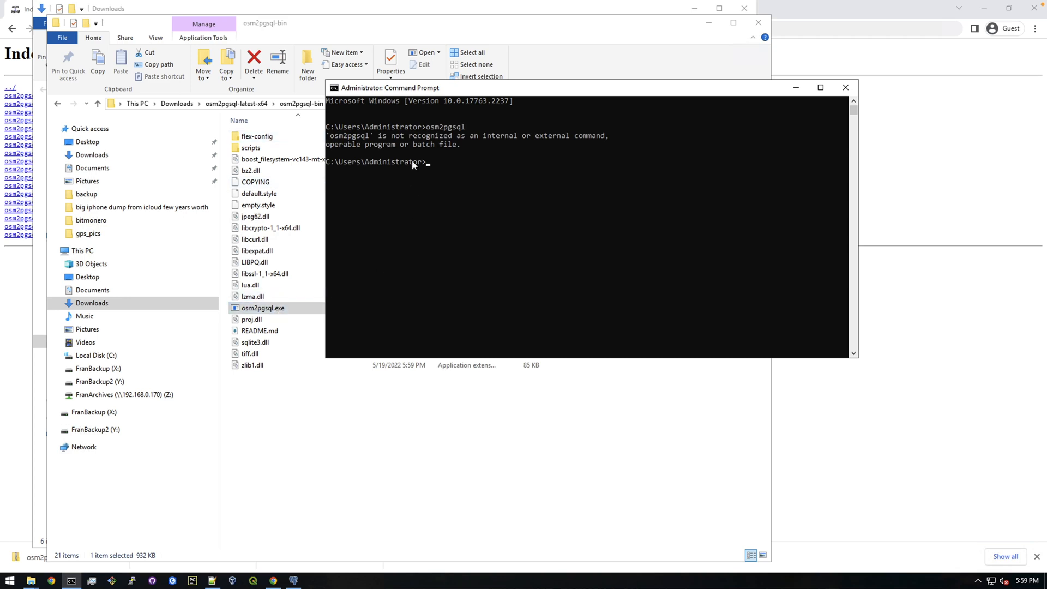
right_click(276, 311)
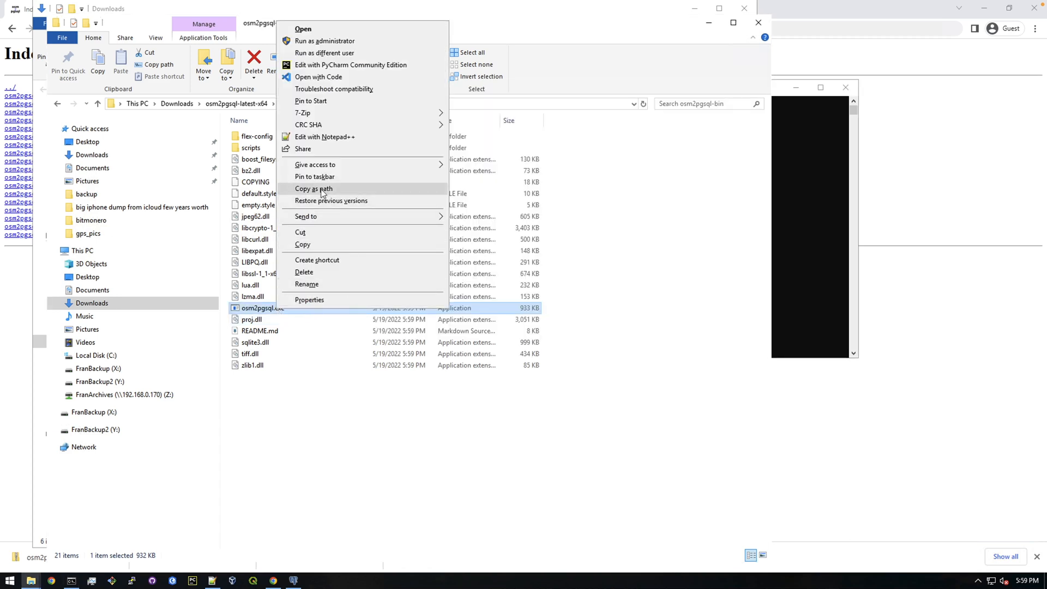
click(319, 190)
Run osm2pgsql.exe by its pasted full path to print its usage help.
click(804, 214)
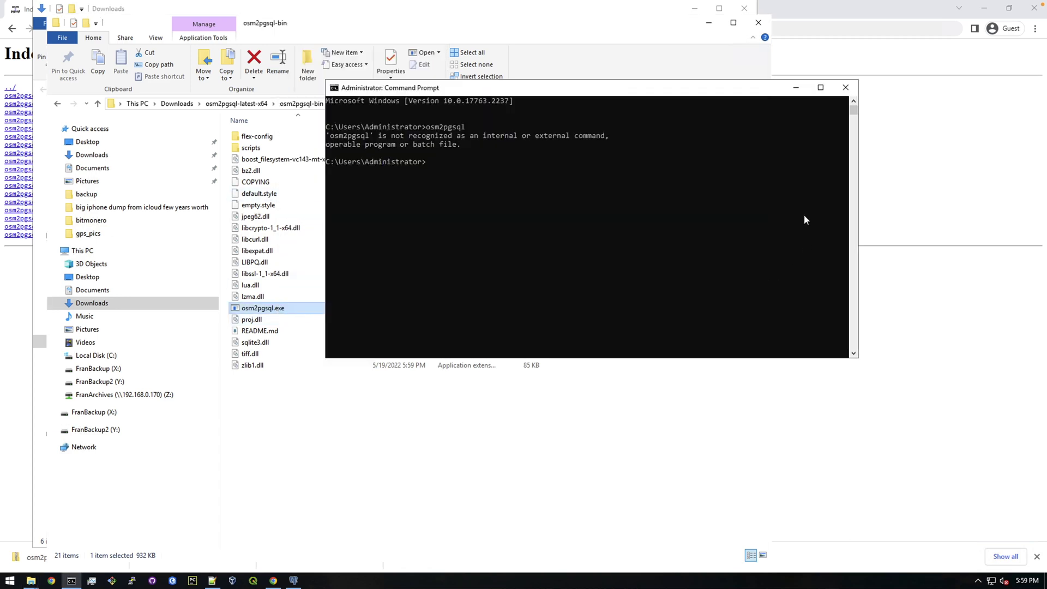
right_click(477, 177)
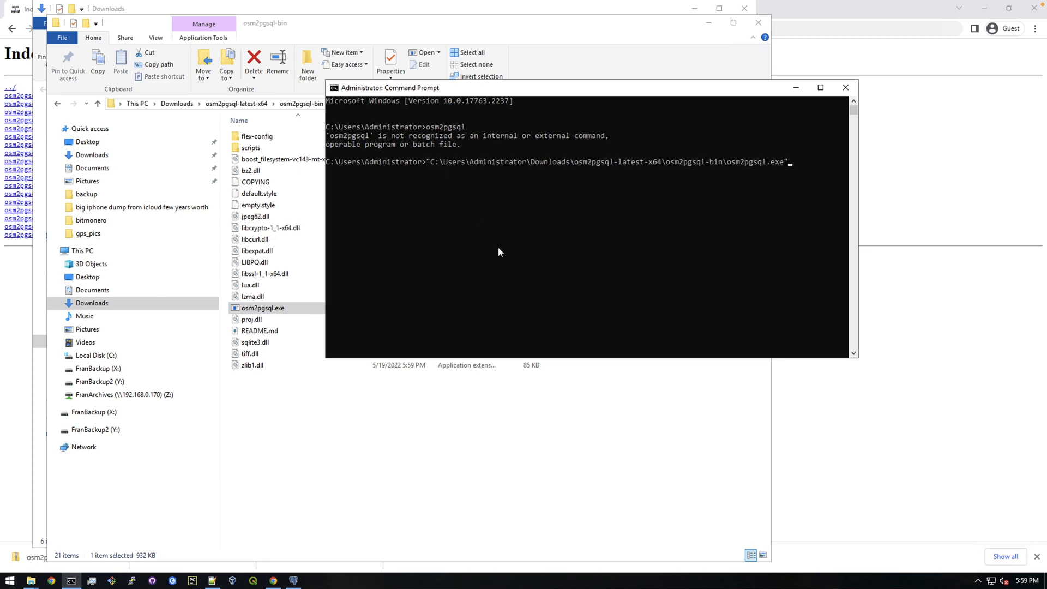
key(Return)
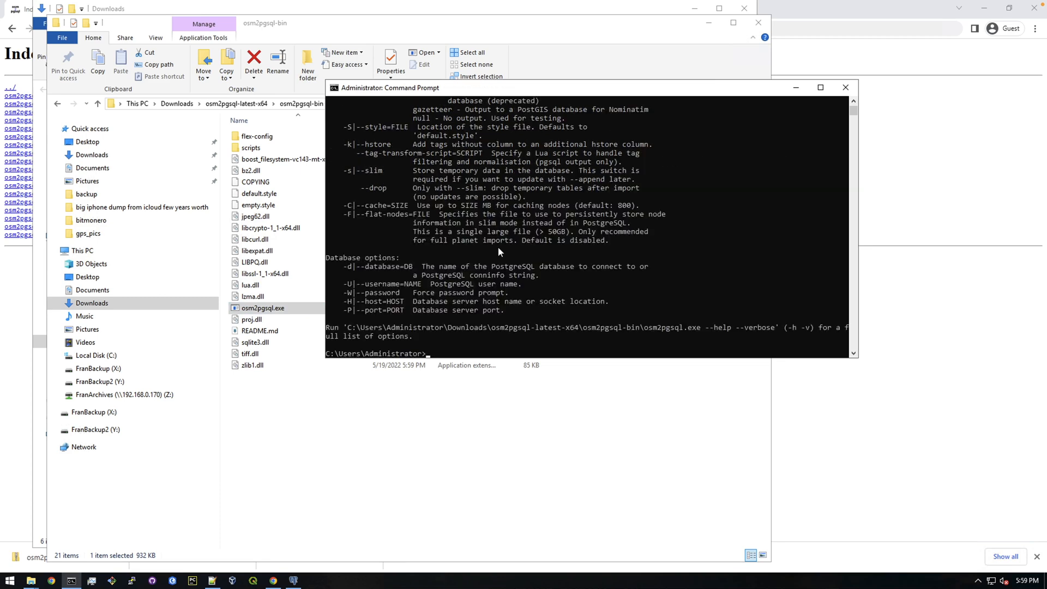
key(Up)
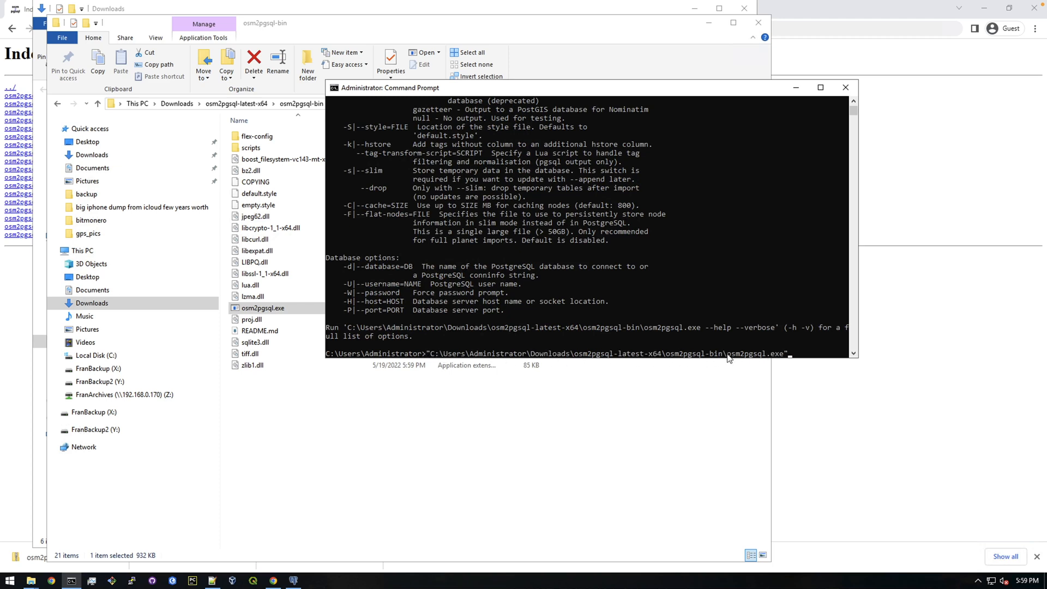
Minimize the Command Prompt and the osm2pgsql-bin Explorer window.
click(796, 88)
click(694, 8)
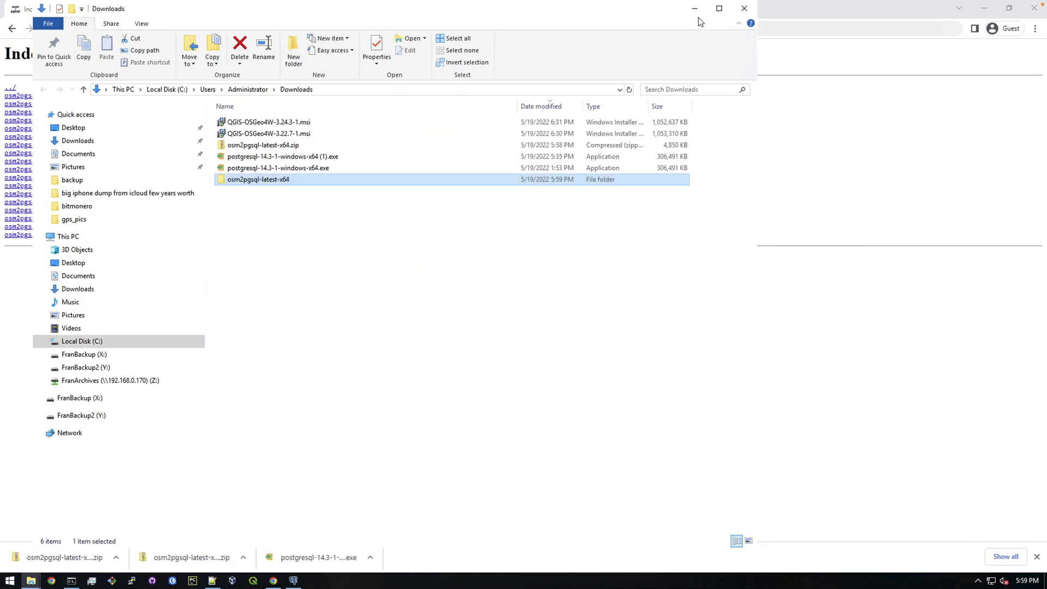
Revisit step 5 (osm2pgsql and style file) in the Notepad++ checklist, then return to the browser.
click(810, 264)
click(212, 581)
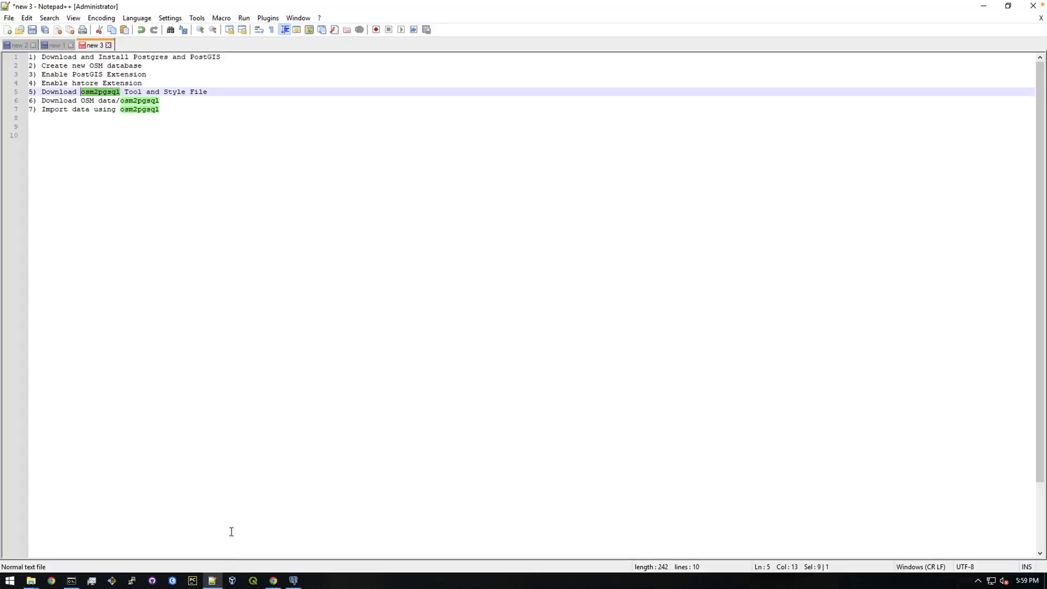
click(84, 92)
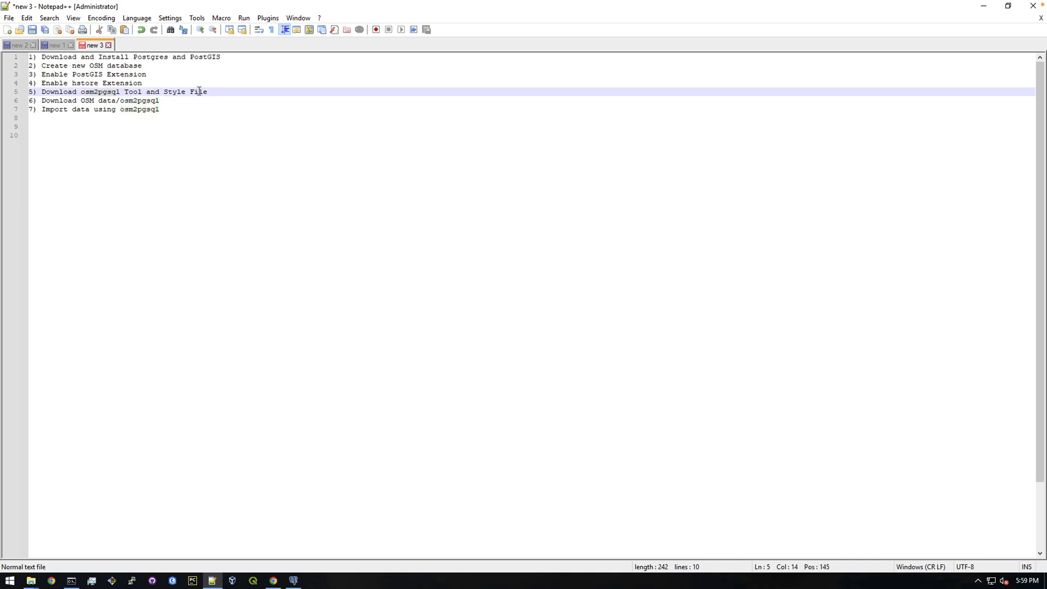
mouse_move(120, 91)
mouse_down()
mouse_move(98, 92)
mouse_move(122, 91)
mouse_up()
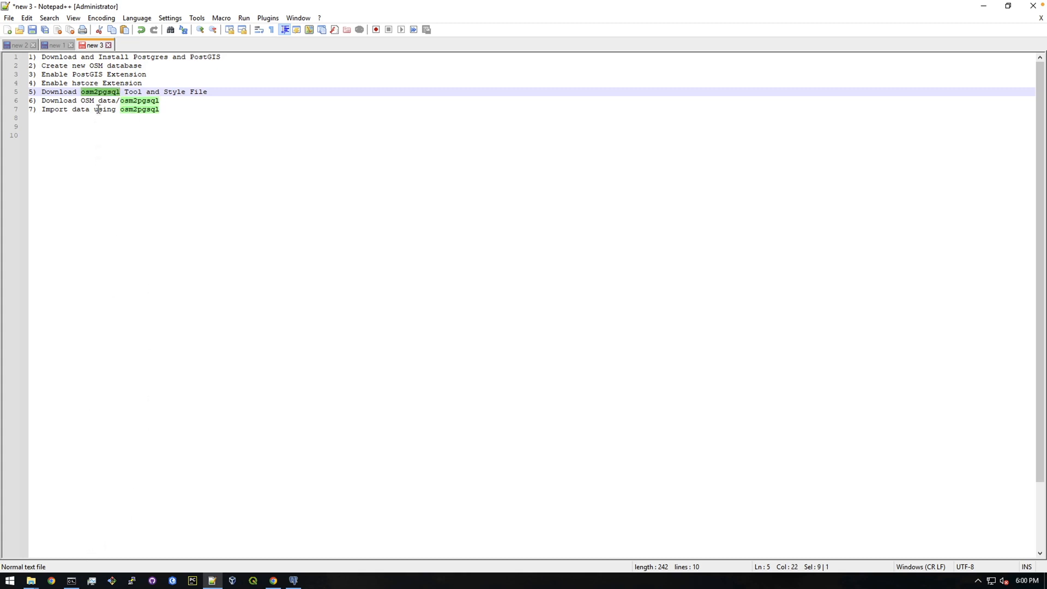
click(273, 580)
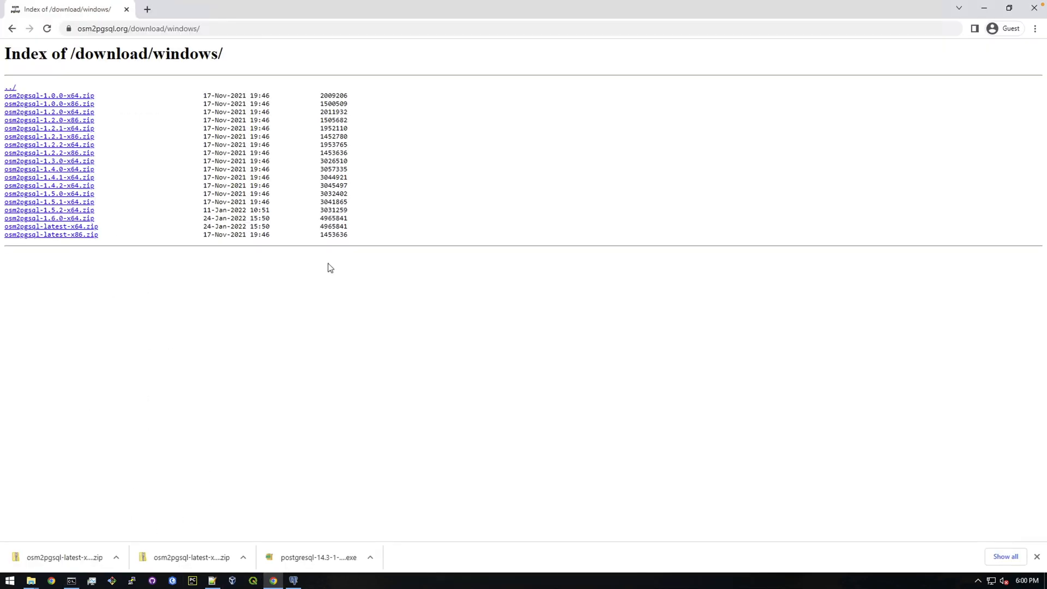
Step back through the osm2pgsql pages to the Google search results.
click(12, 27)
click(12, 28)
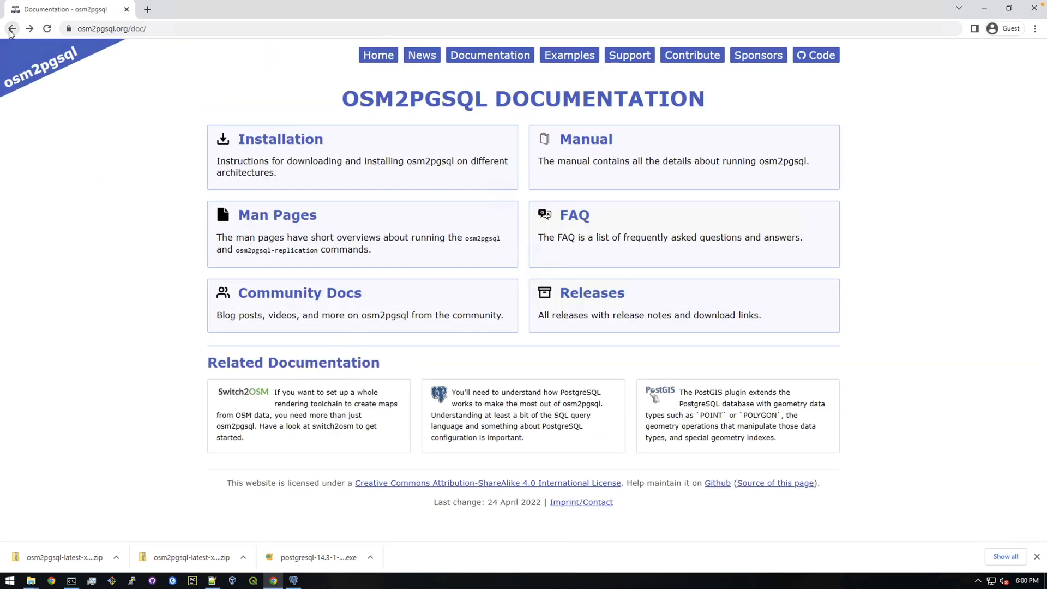
click(11, 28)
click(11, 30)
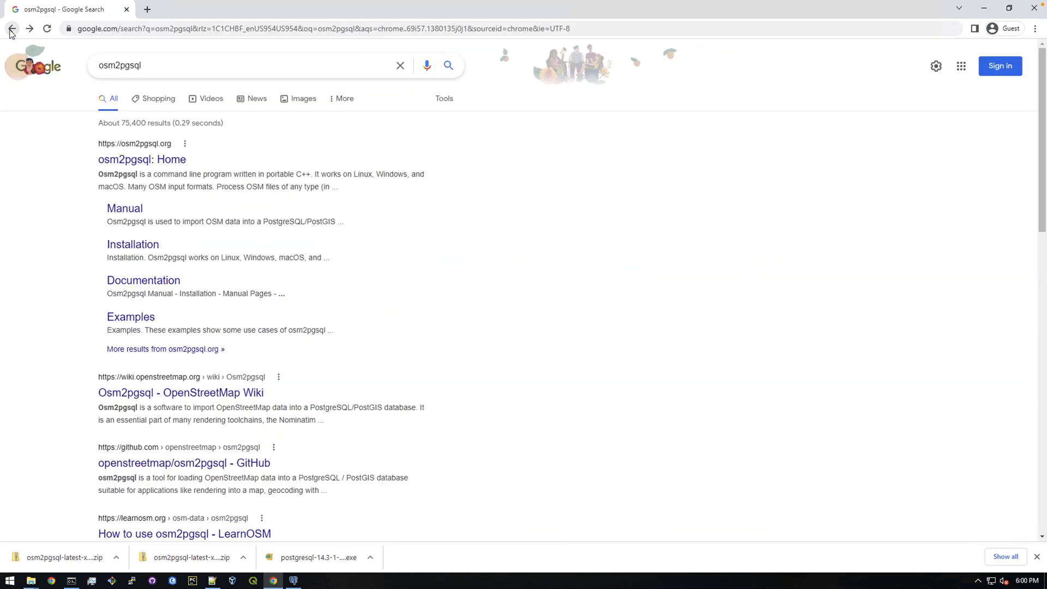
Search 'osm2pgsql to postgres', enter the LearnOSM osm2pgsql guide and accept its cookie notice.
click(172, 67)
text(to pos)
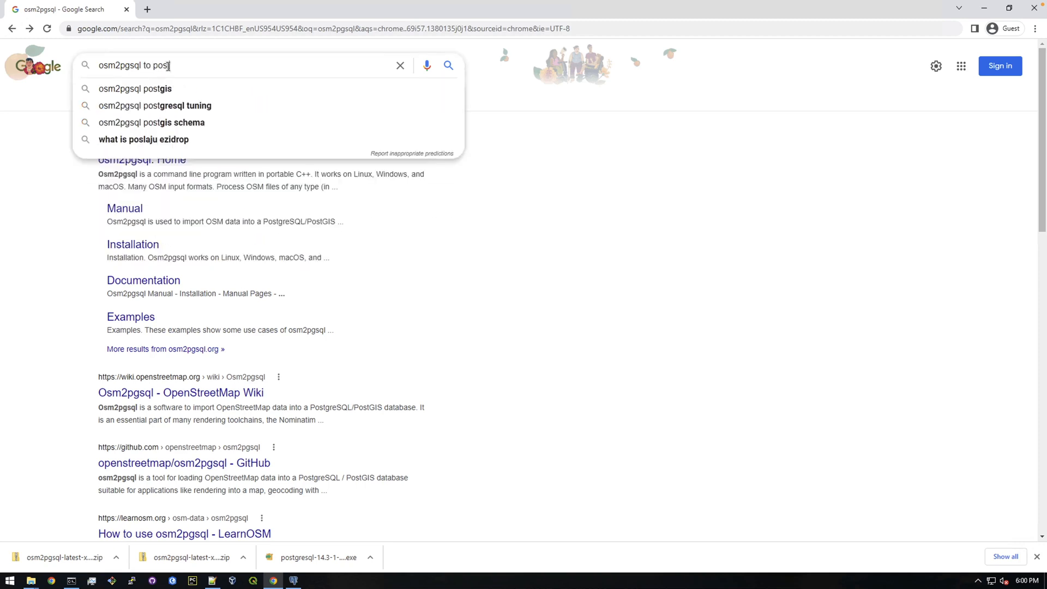
text(tgres)
key(Return)
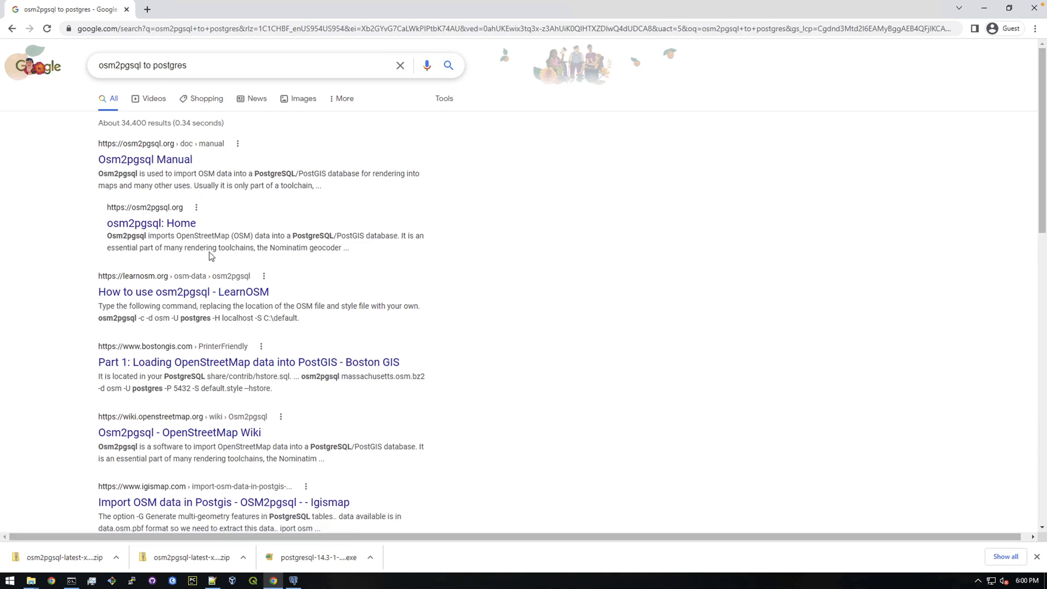
click(136, 294)
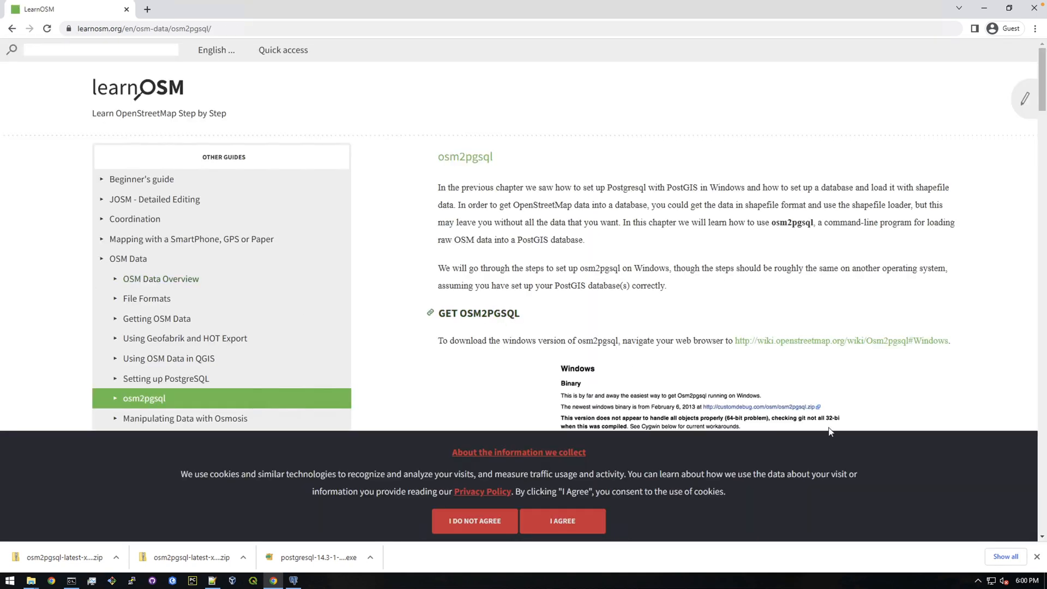
click(562, 520)
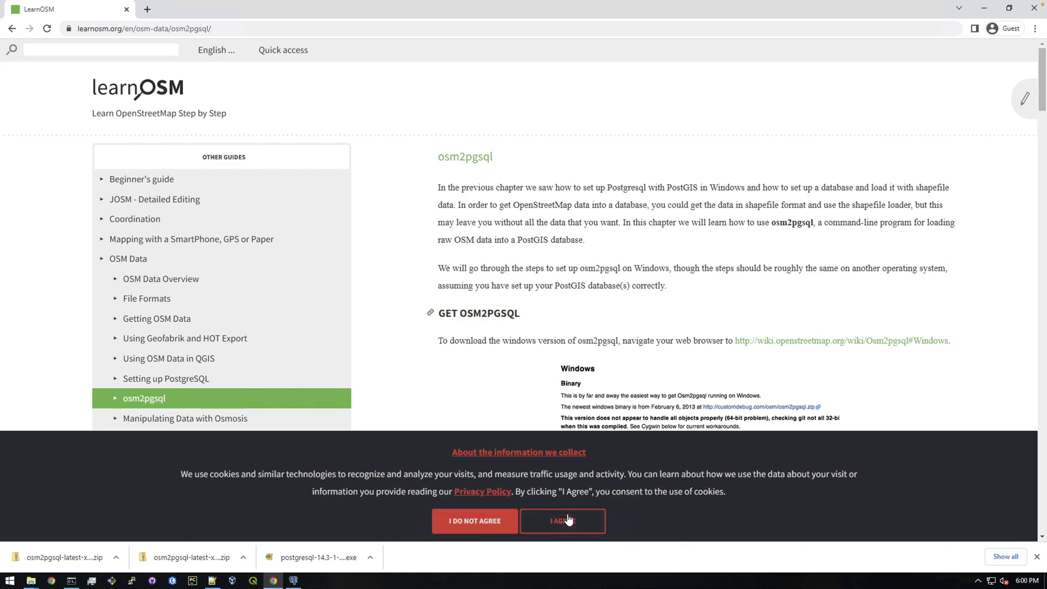
scroll(570, 376, down, 2)
scroll(614, 353, down, 2)
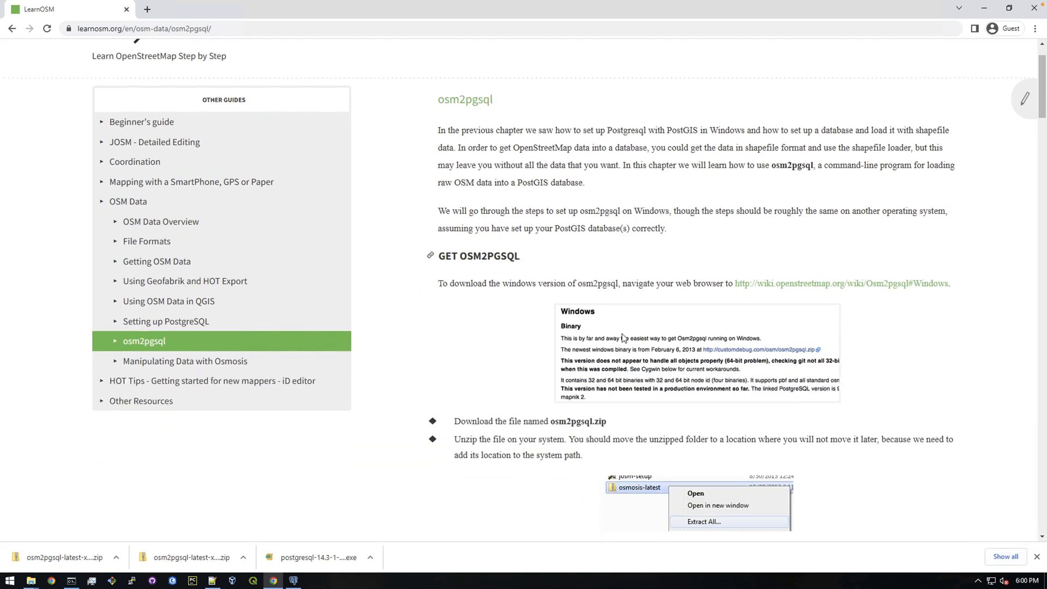
scroll(644, 334, down, 4)
scroll(617, 313, down, 3)
scroll(618, 322, down, 2)
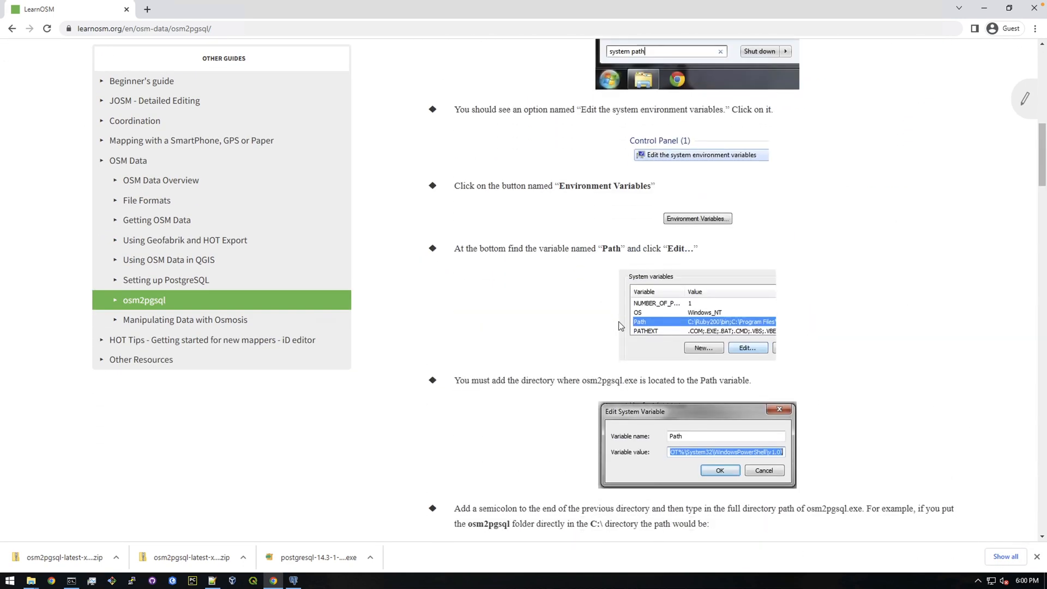
scroll(657, 319, down, 2)
scroll(657, 320, down, 3)
scroll(657, 320, down, 3)
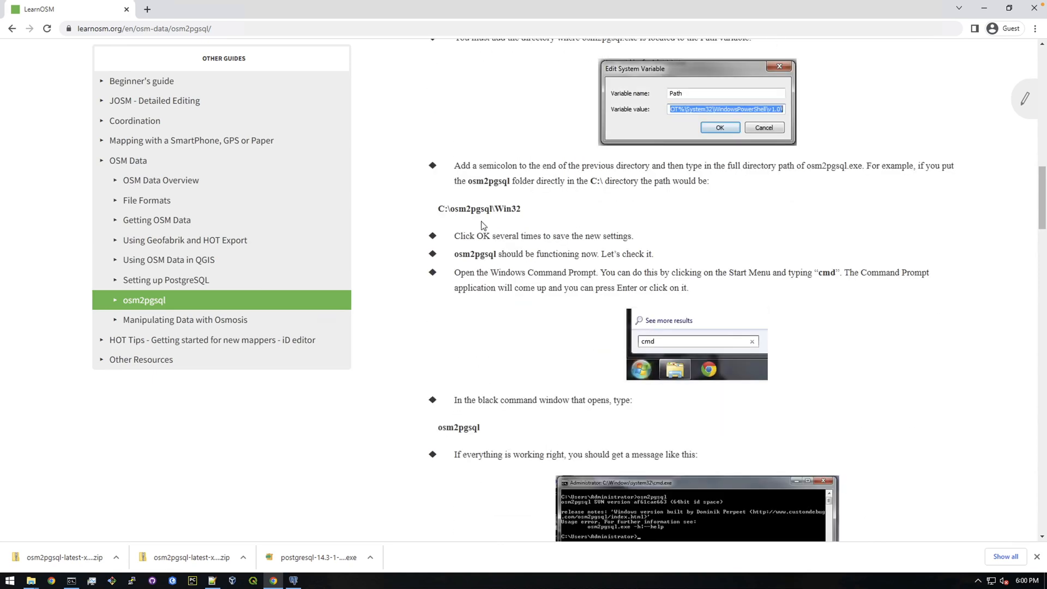
scroll(469, 216, down, 1)
scroll(469, 217, down, 2)
scroll(516, 282, down, 2)
scroll(515, 282, down, 1)
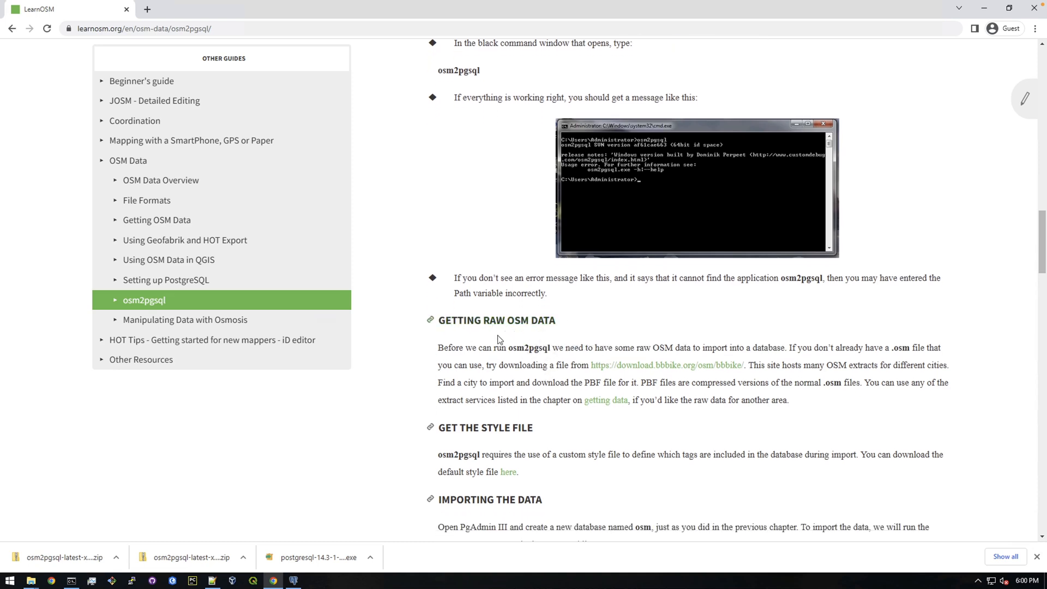
scroll(539, 328, down, 1)
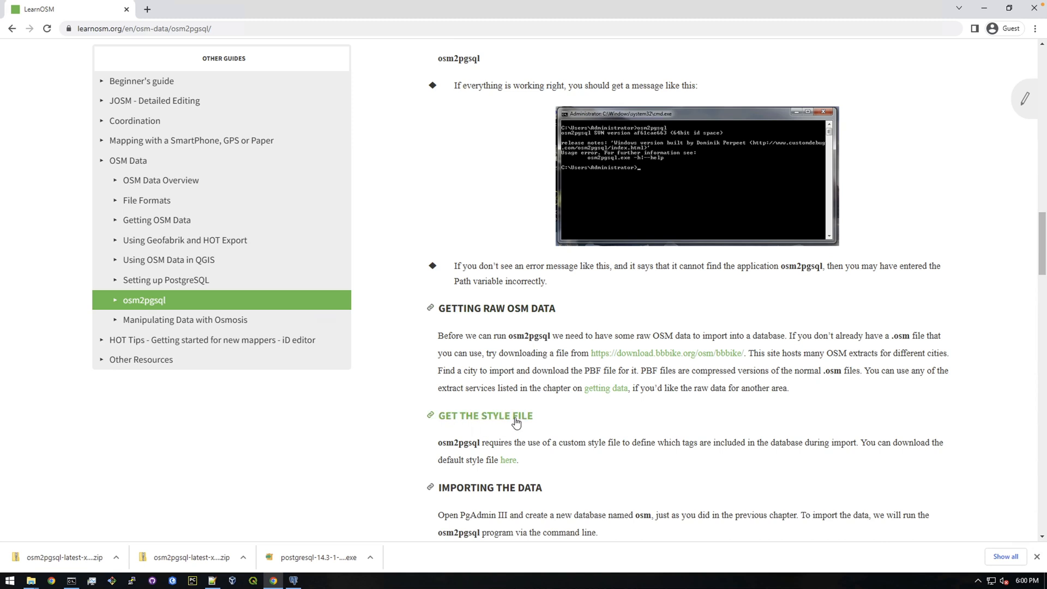
scroll(518, 469, down, 1)
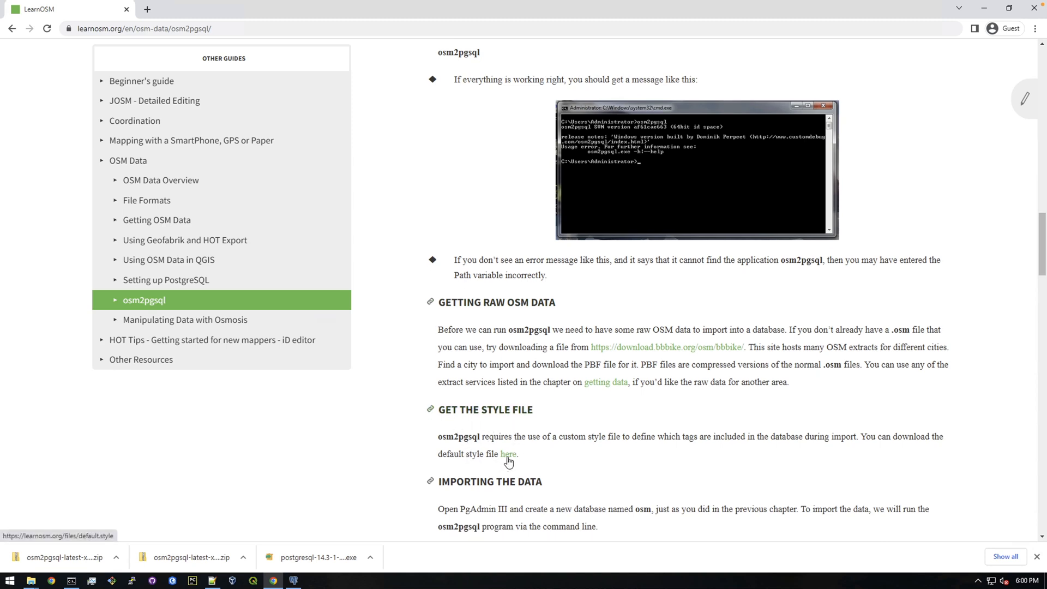
Download default.style from the guide's 'here' link and confirm it in Downloads.
click(508, 455)
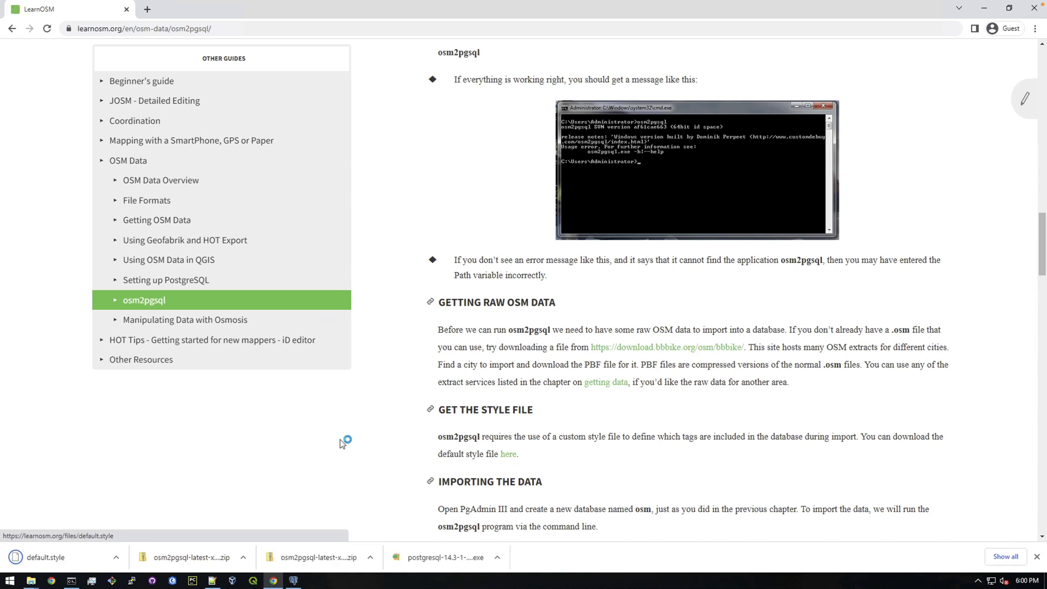
click(116, 558)
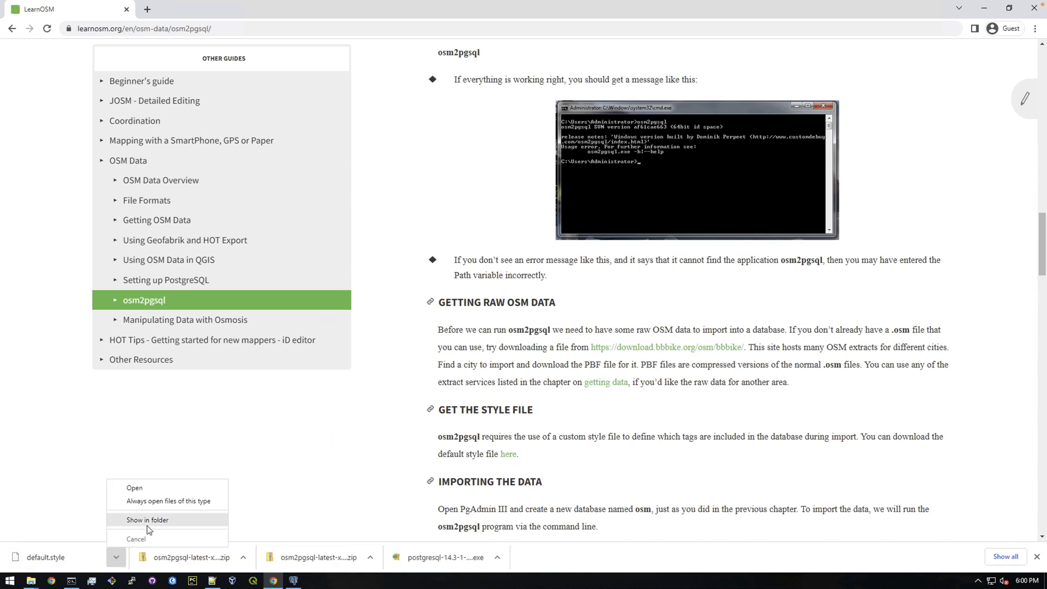
click(145, 530)
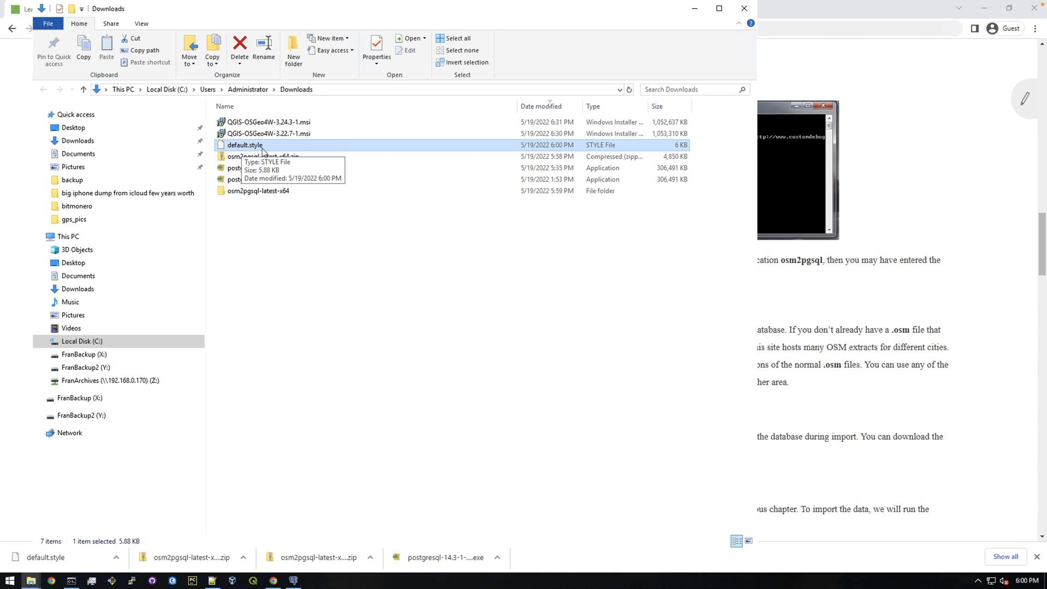
click(695, 9)
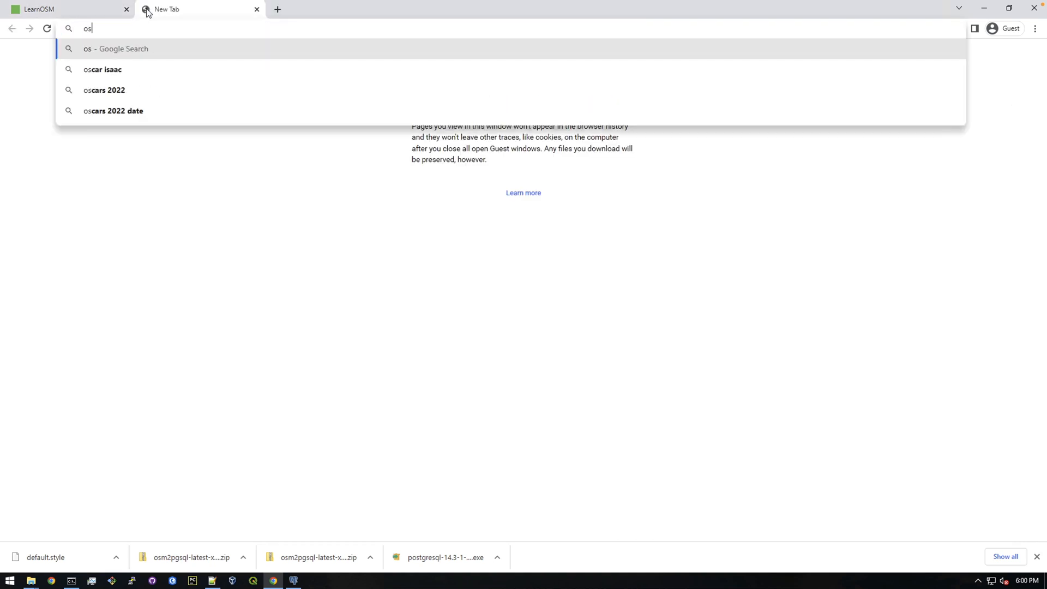
text(osm data)
Search for osm data and reach the OpenStreetMap Export panel.
key(Return)
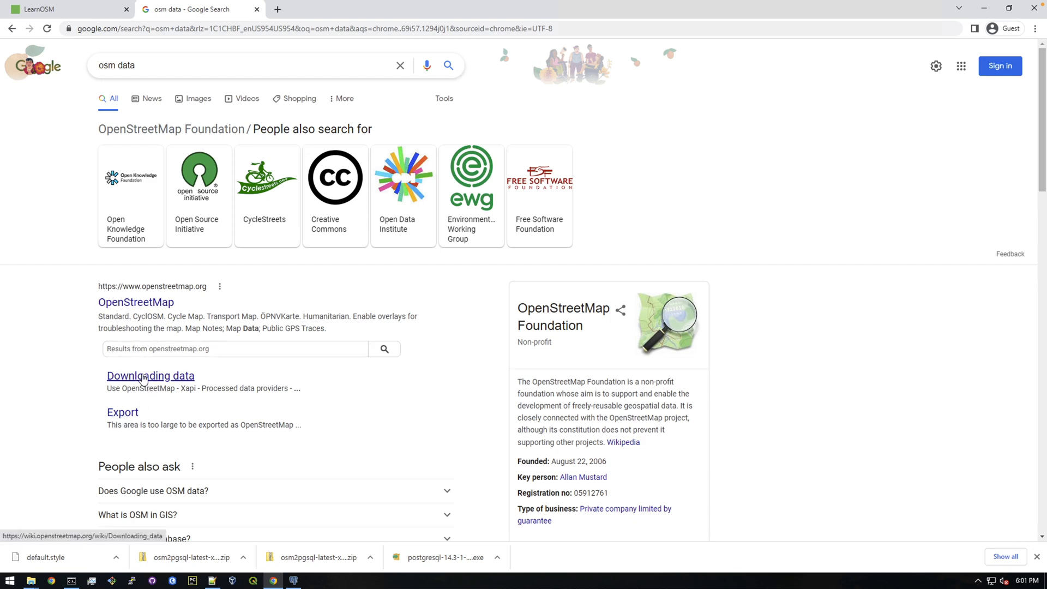
click(135, 302)
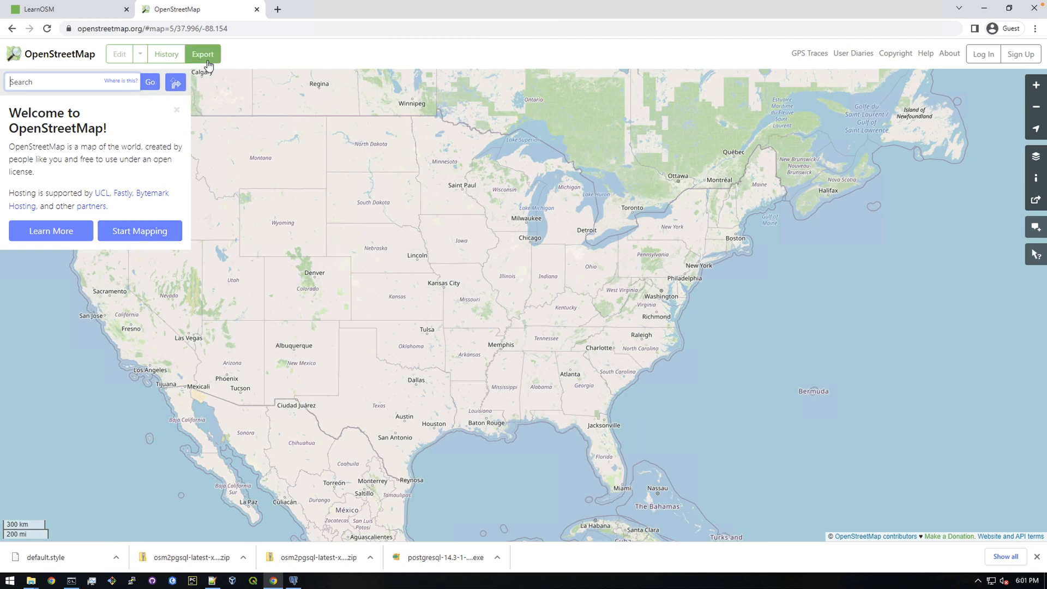
click(203, 54)
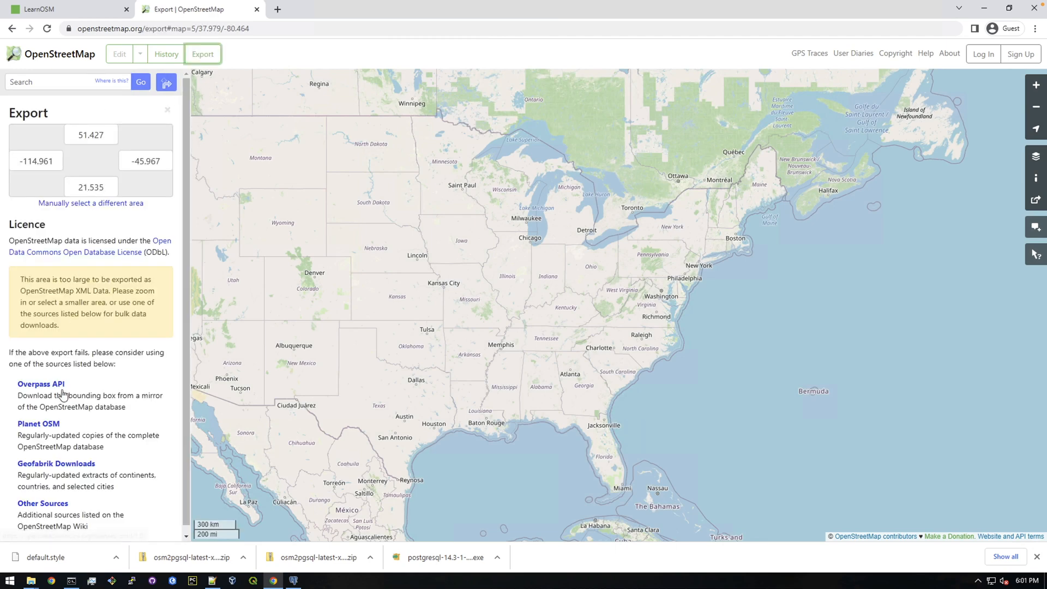
Follow Geofabrik Downloads to the server and enter the North America region page.
click(49, 465)
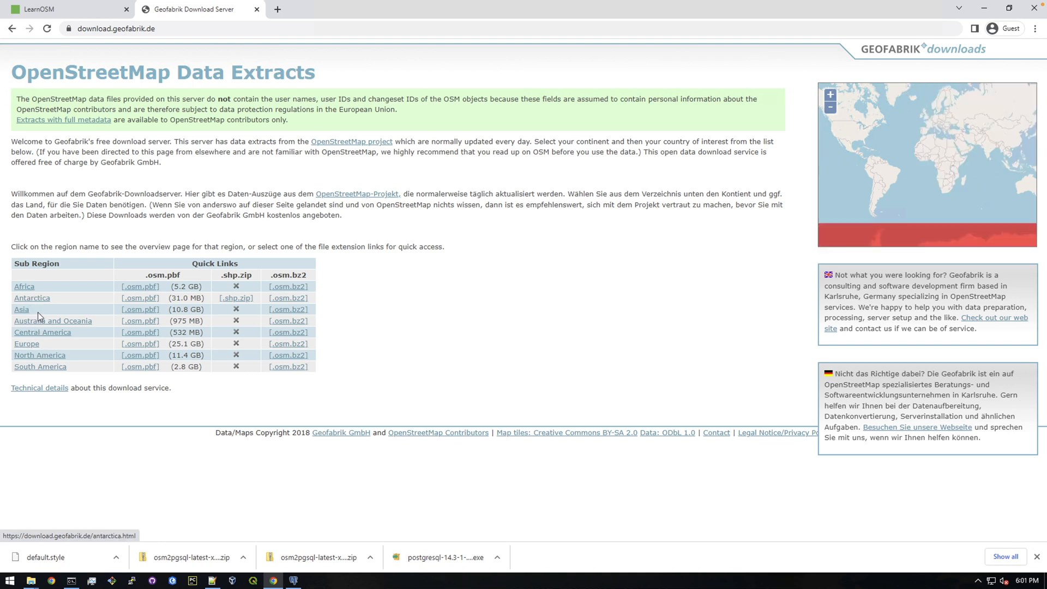
click(51, 360)
scroll(56, 371, down, 1)
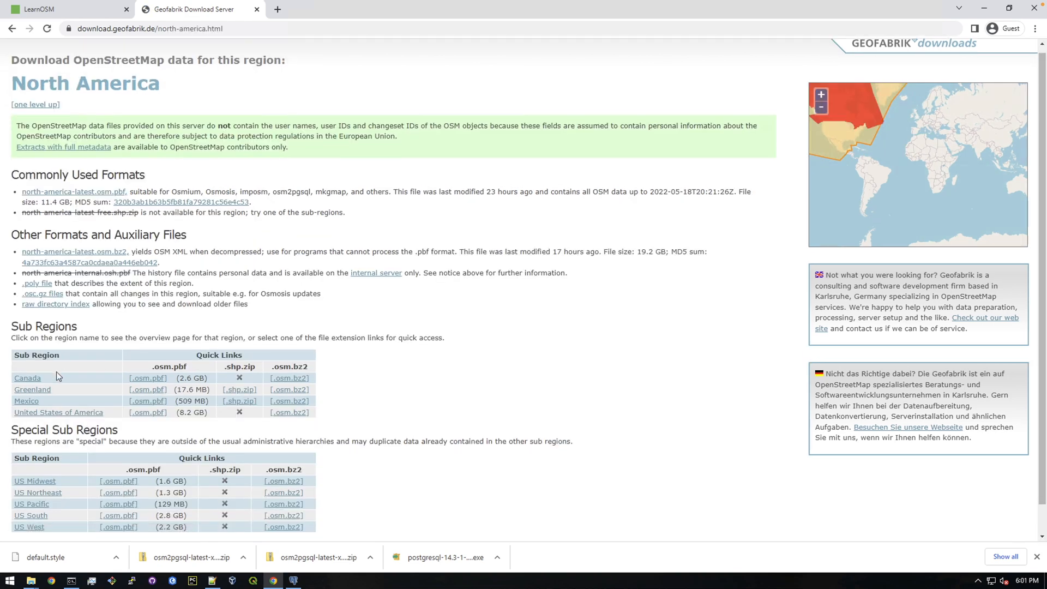
scroll(56, 375, down, 1)
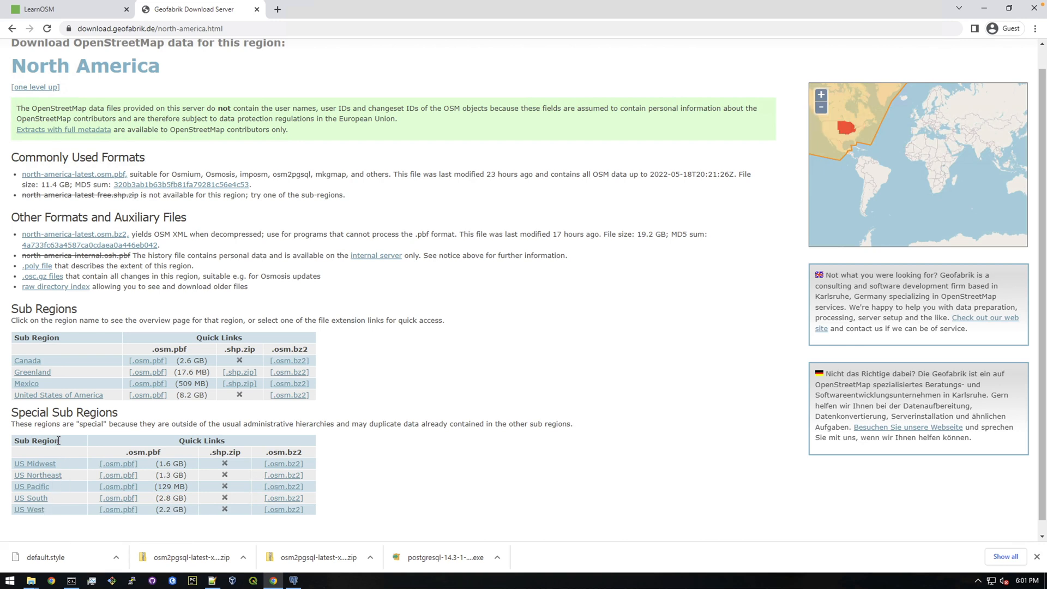
From the US Northeast page, download us-northeast-latest.osm.pbf and check the browser menu.
click(53, 476)
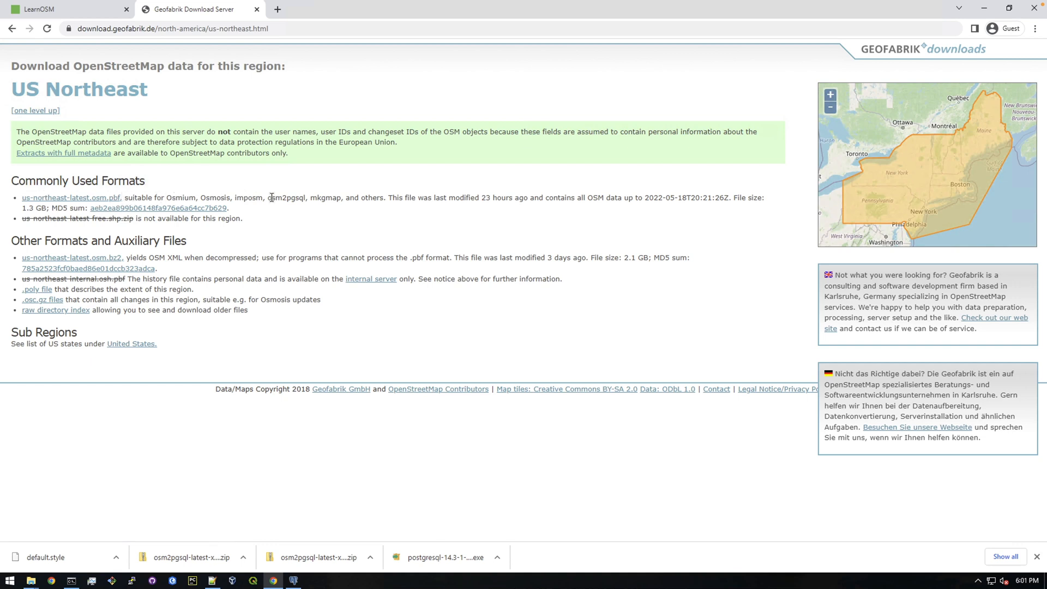
drag(268, 197, 306, 198)
click(62, 198)
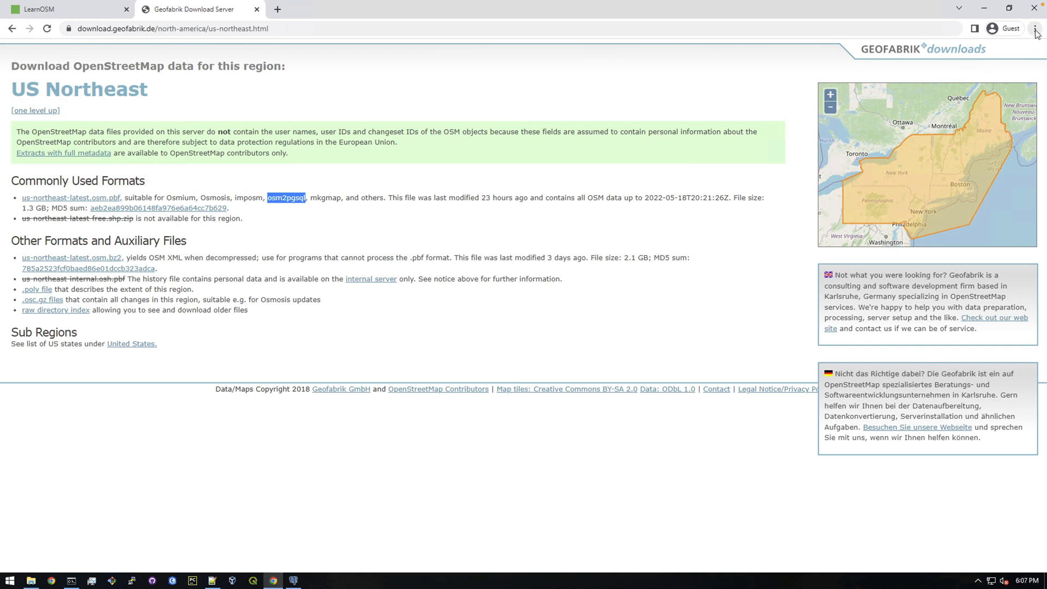
click(1034, 28)
Show the downloaded us-northeast-latest.osm.pbf in its Downloads folder from Chrome's download list.
click(967, 75)
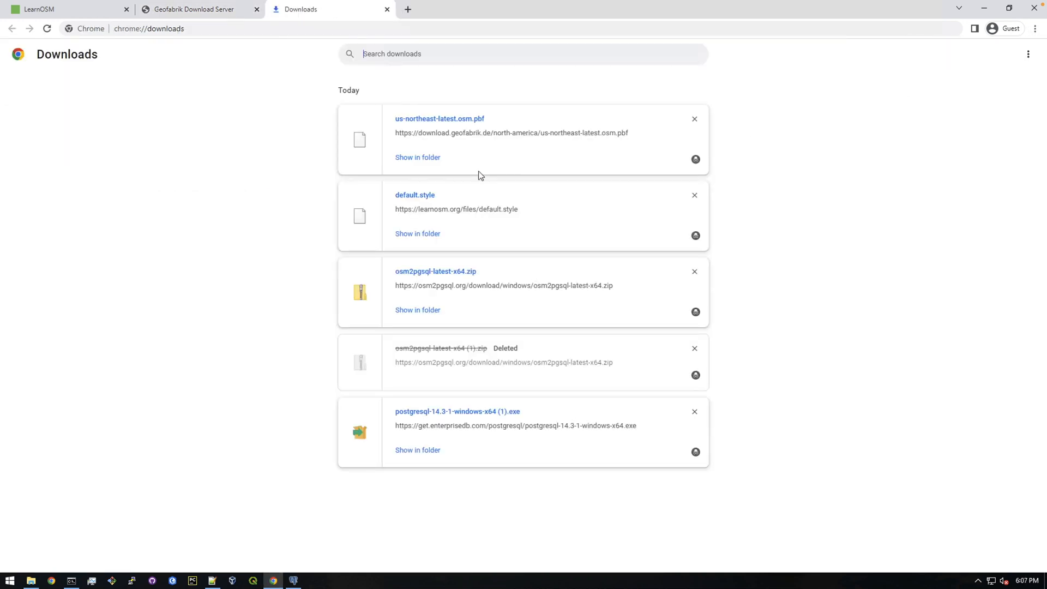
click(423, 157)
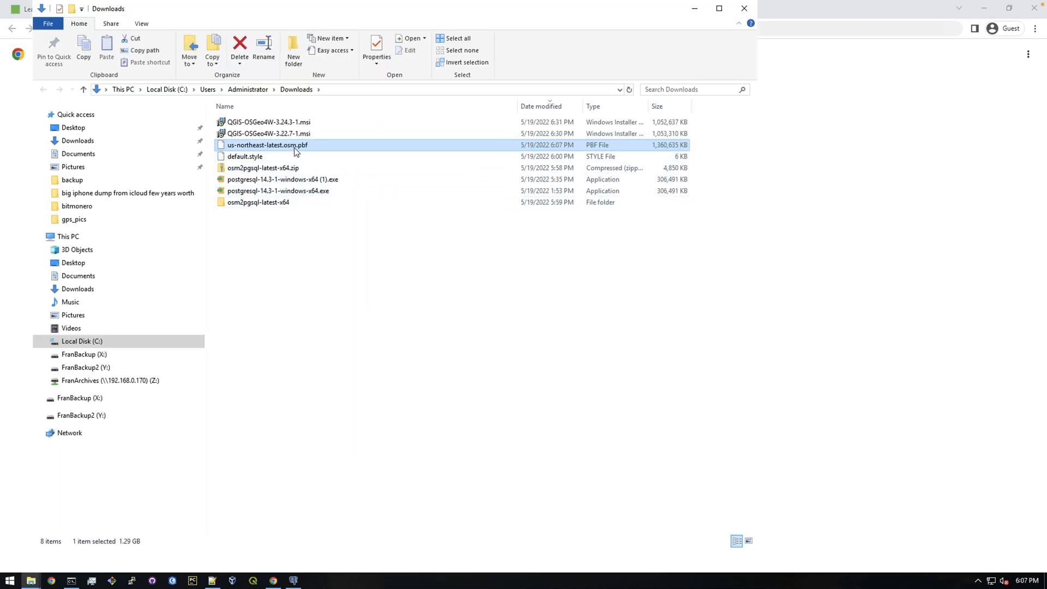
Add blank lines below step 7, Import data using osm2pgsql, in the checklist.
click(213, 580)
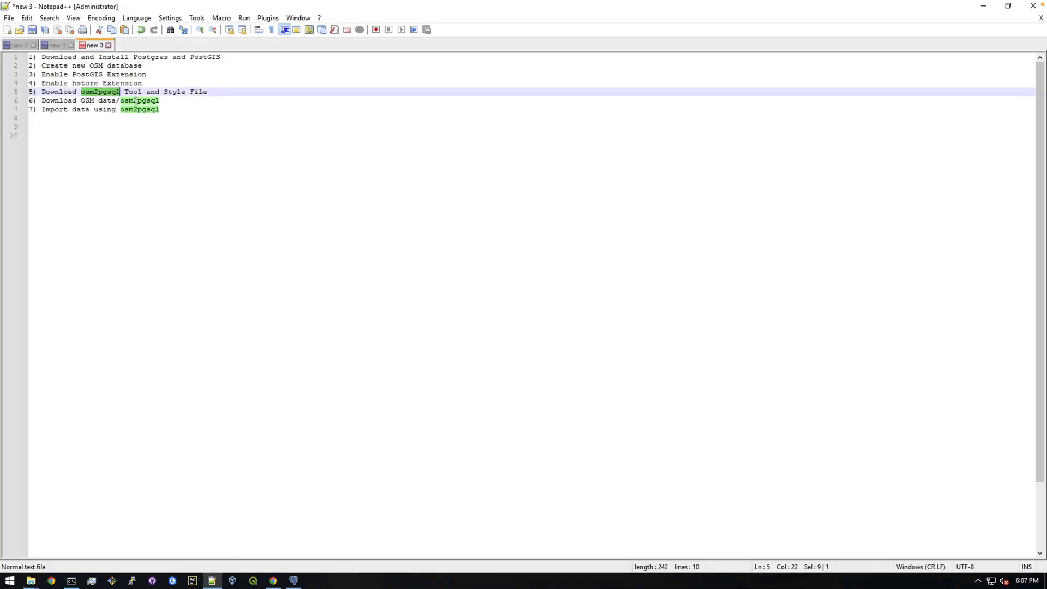
drag(164, 100, 30, 66)
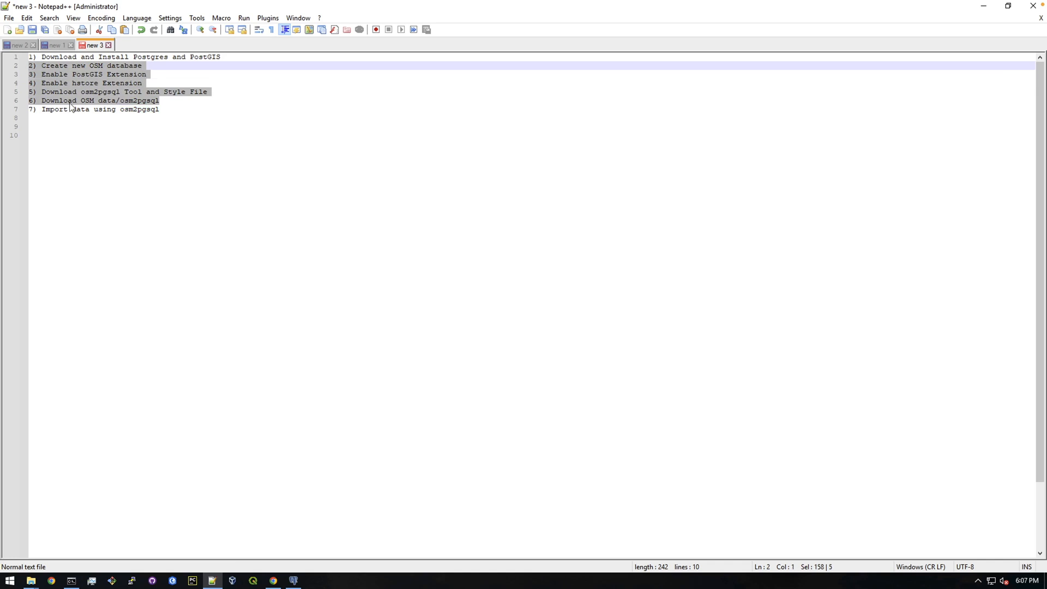
drag(162, 110, 63, 109)
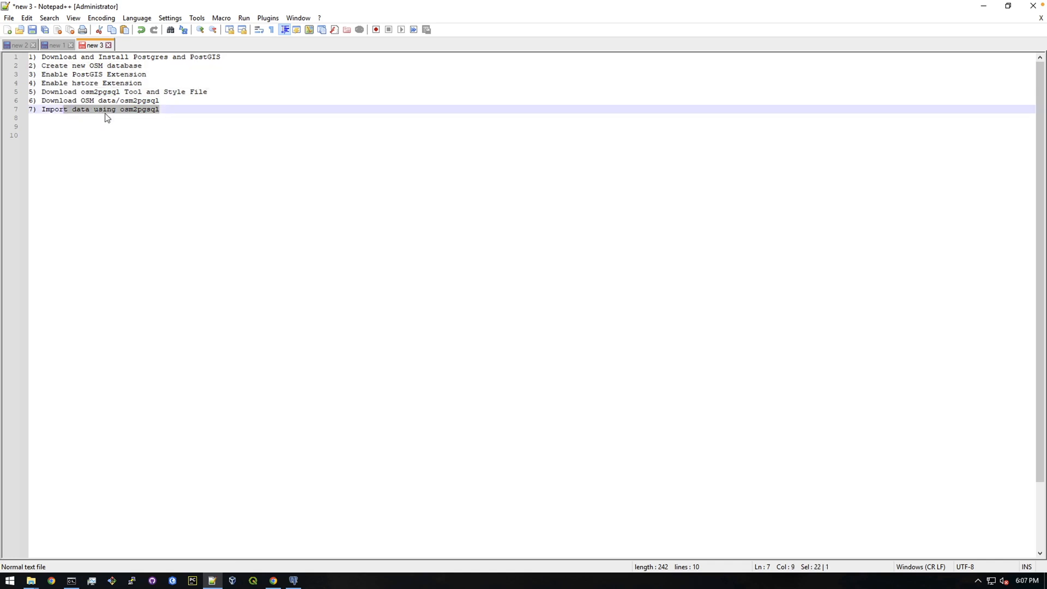
click(174, 112)
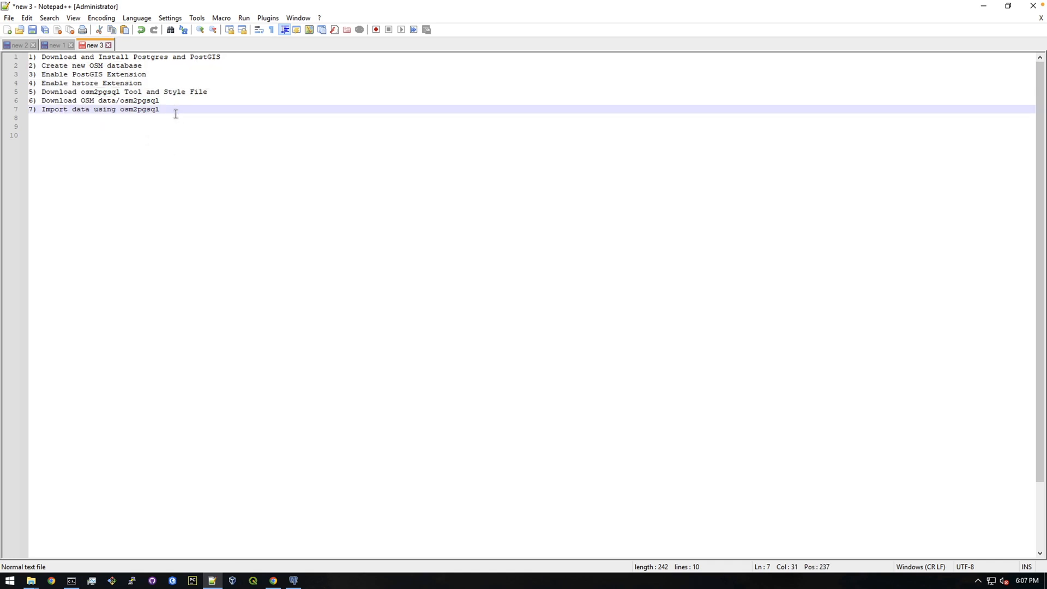
key(Return)
key(Return)
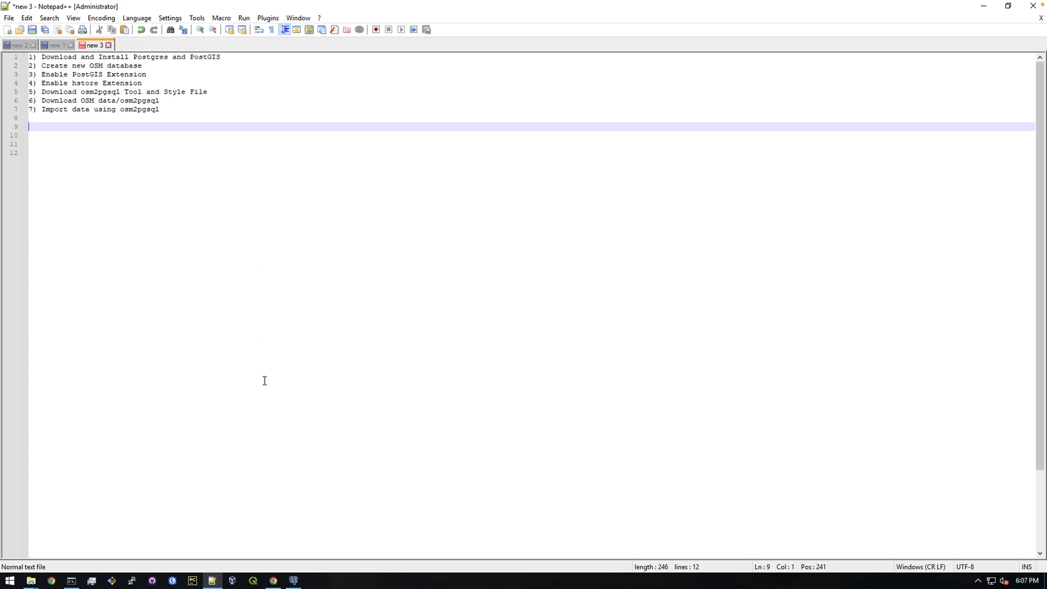
Peek at the open File Explorer windows and return to the notes.
click(31, 581)
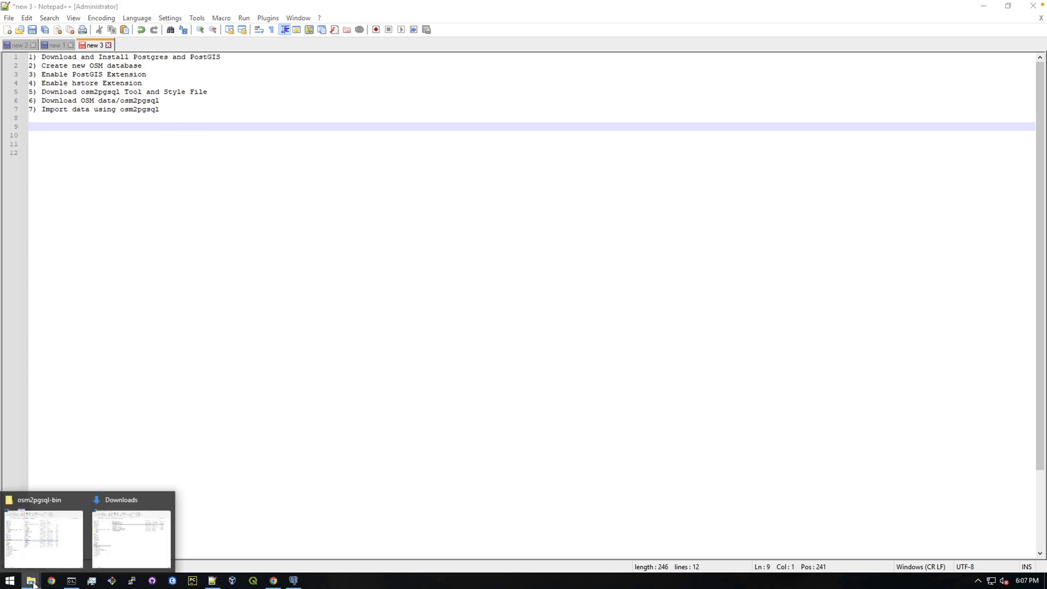
click(50, 540)
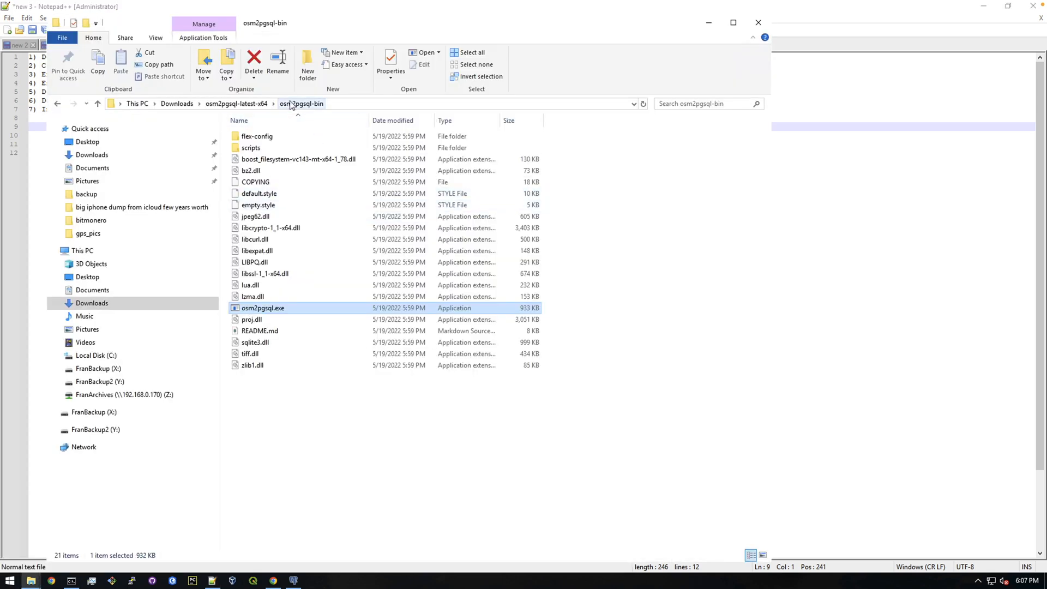
key(alt+Tab)
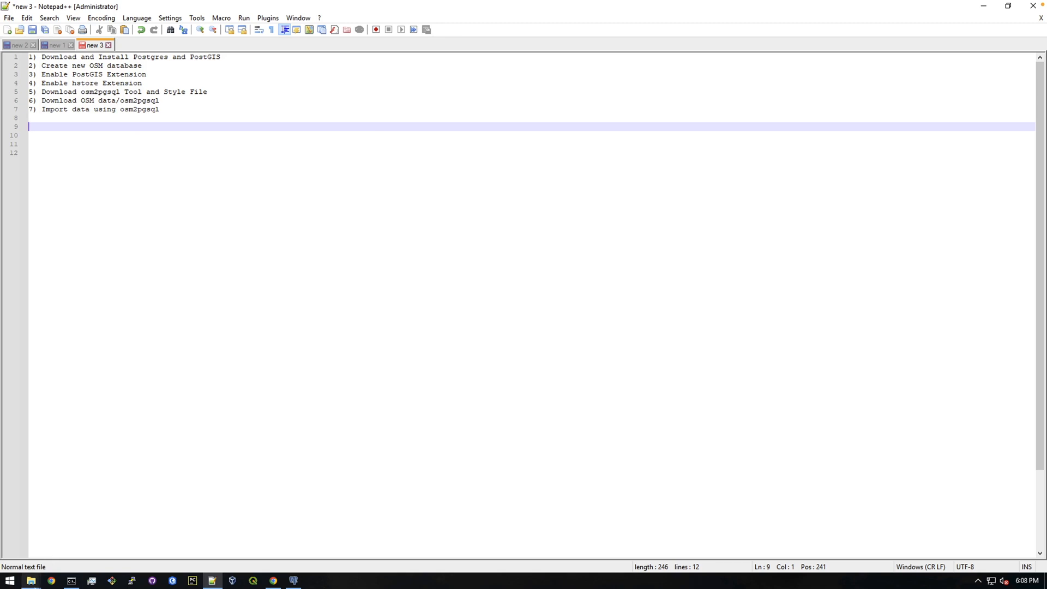
click(31, 580)
Browse Downloads into osm2pgsql-latest-x64 > osm2pgsql-bin.
click(132, 535)
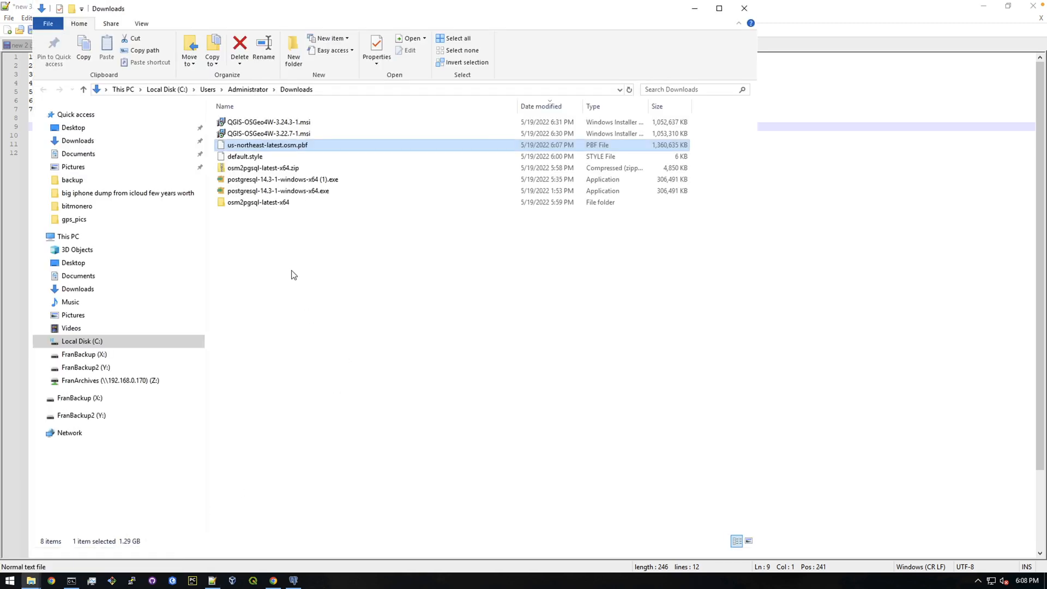
click(295, 237)
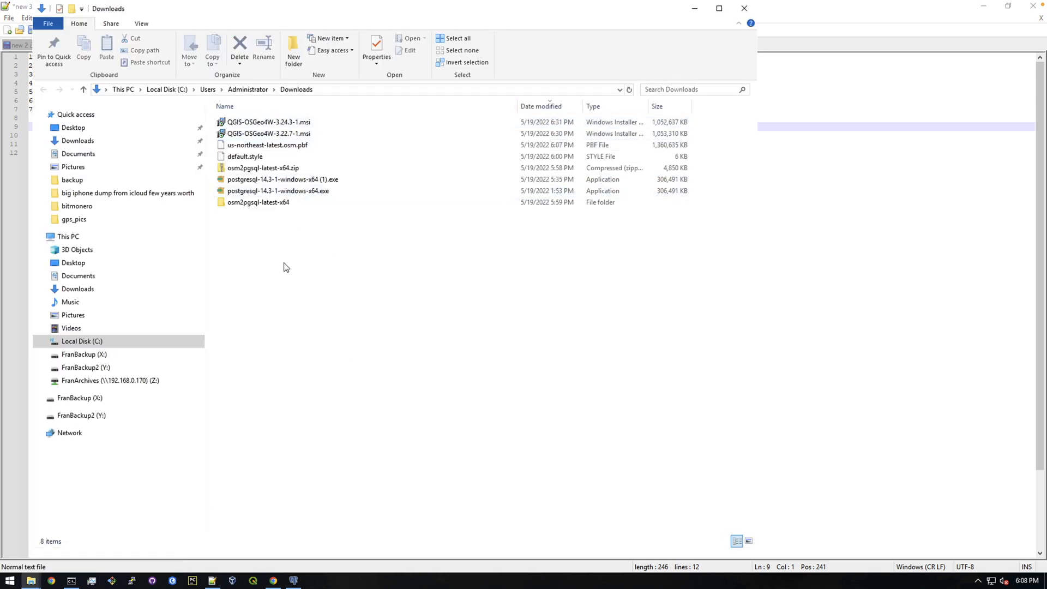
click(274, 170)
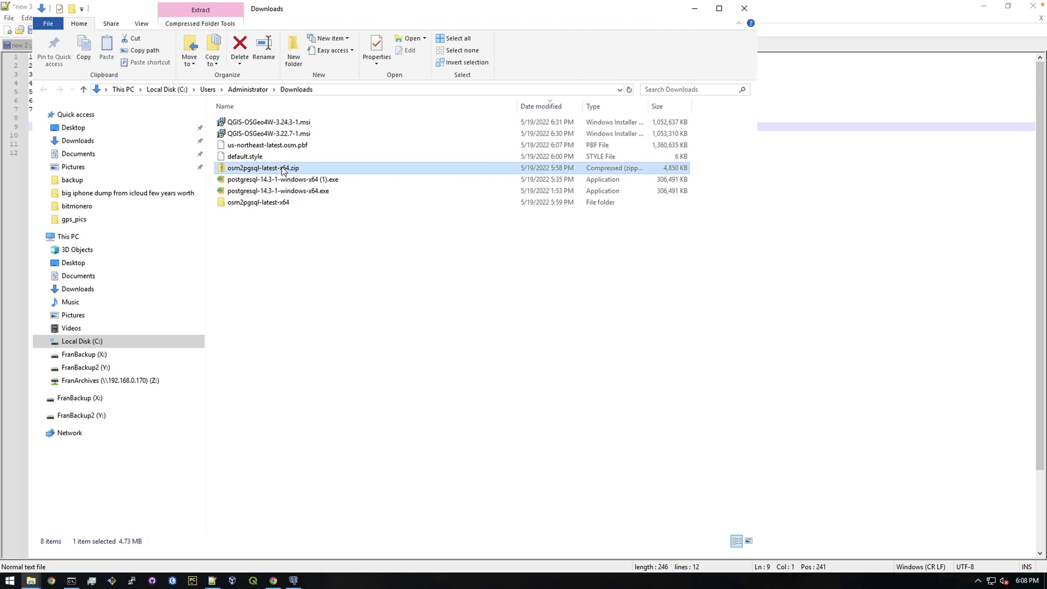
click(262, 202)
double_click(262, 201)
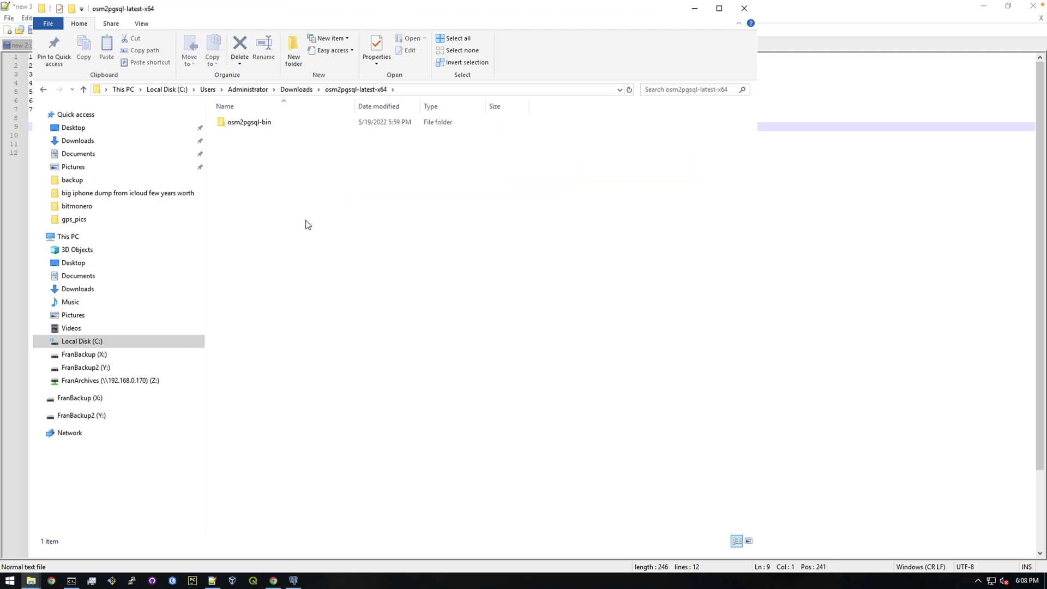
double_click(246, 124)
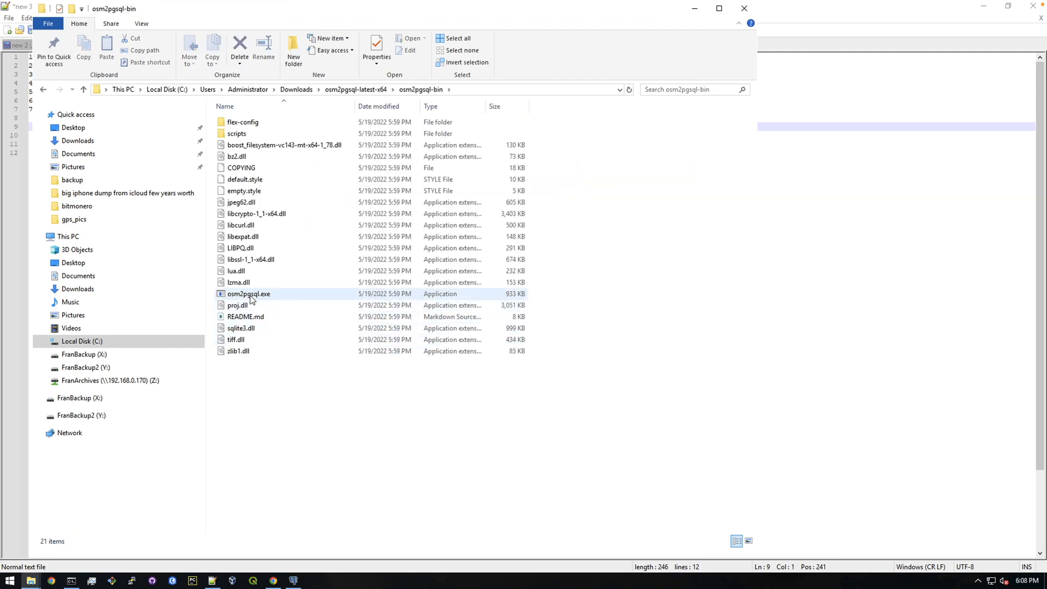
Copy the full path of osm2pgsql.exe and switch back to the notes.
click(252, 295)
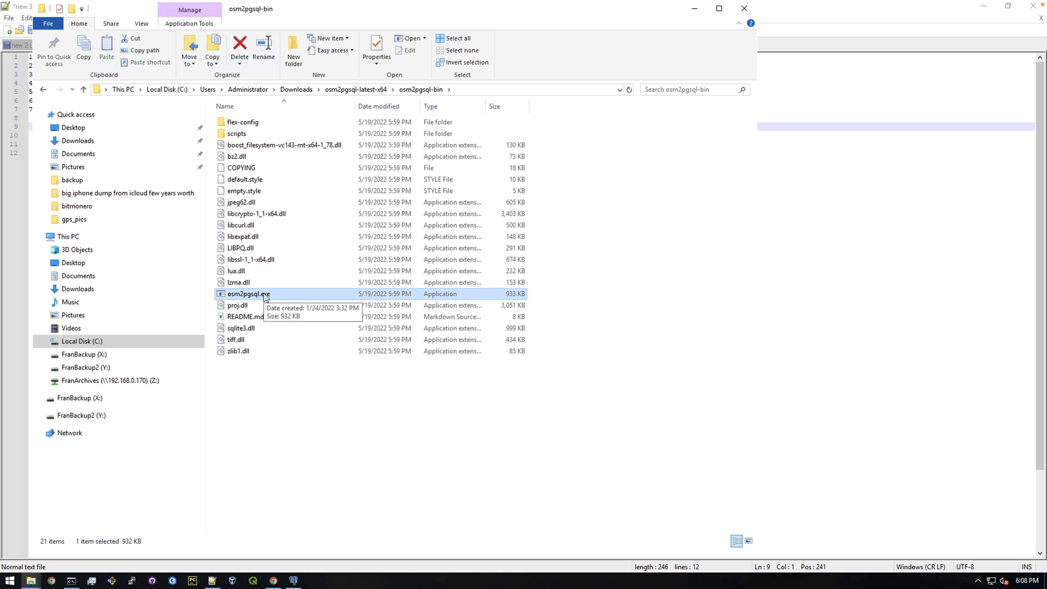
right_click(265, 296)
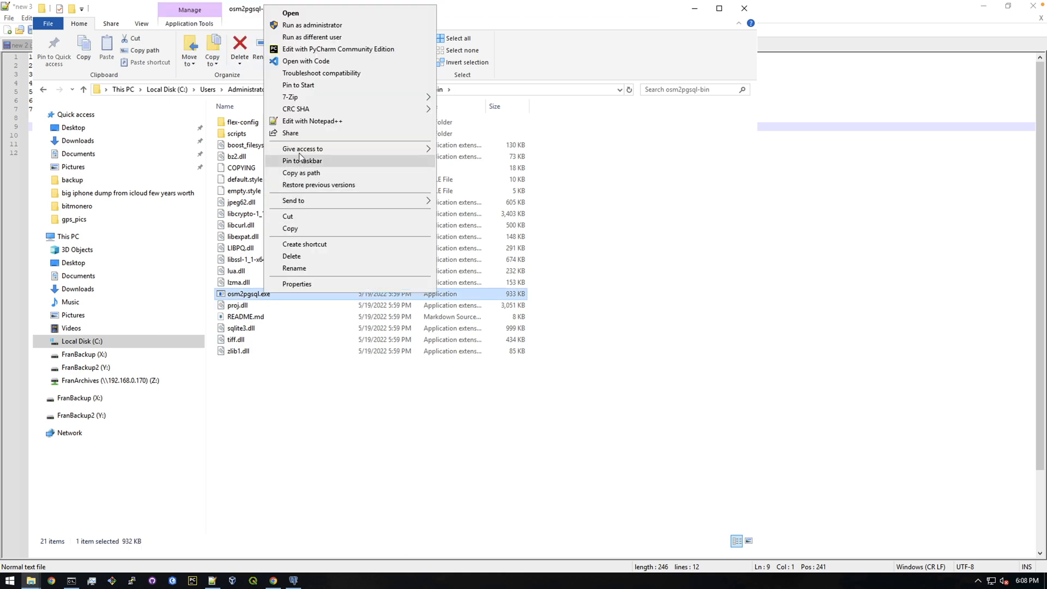
click(315, 436)
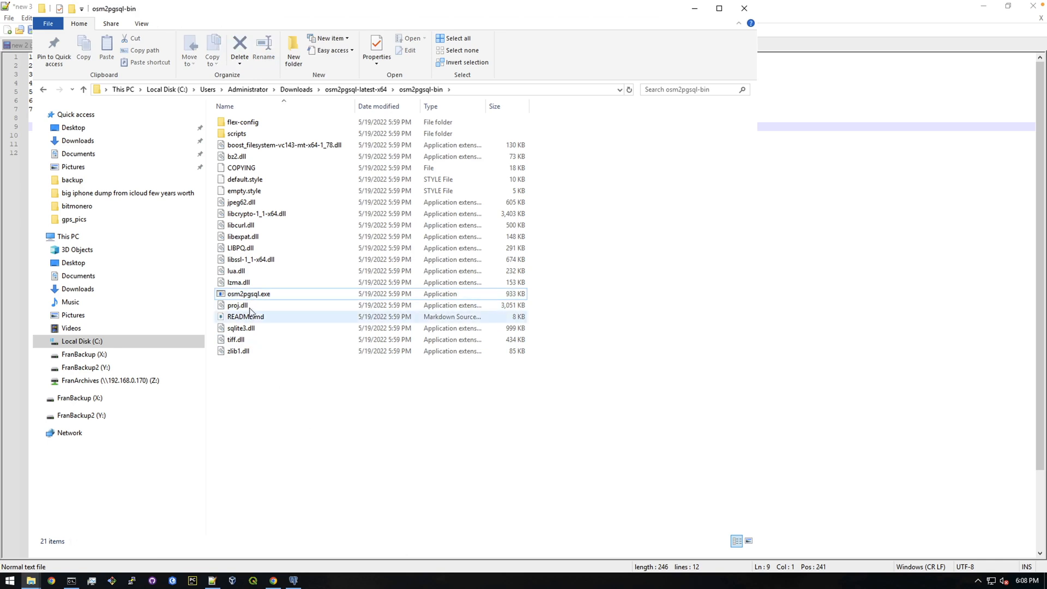
right_click(246, 294)
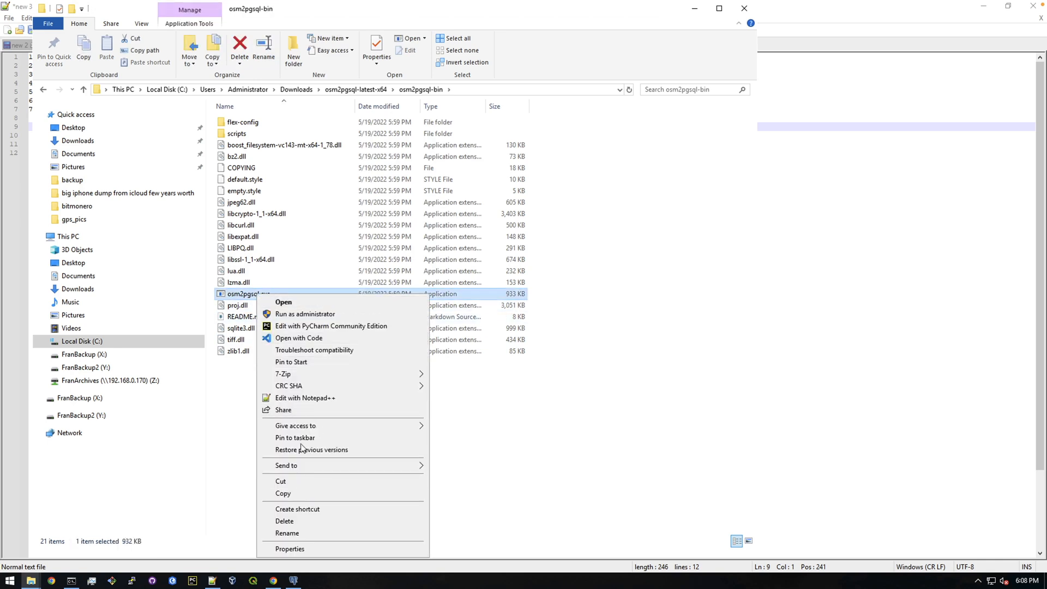
click(247, 417)
click(246, 294)
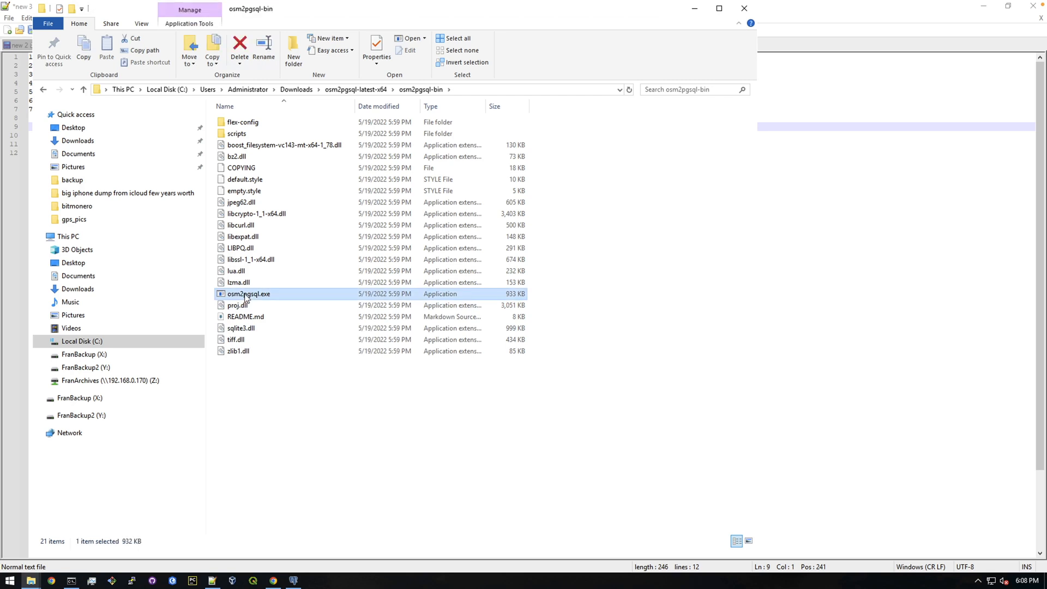
right_click(245, 299)
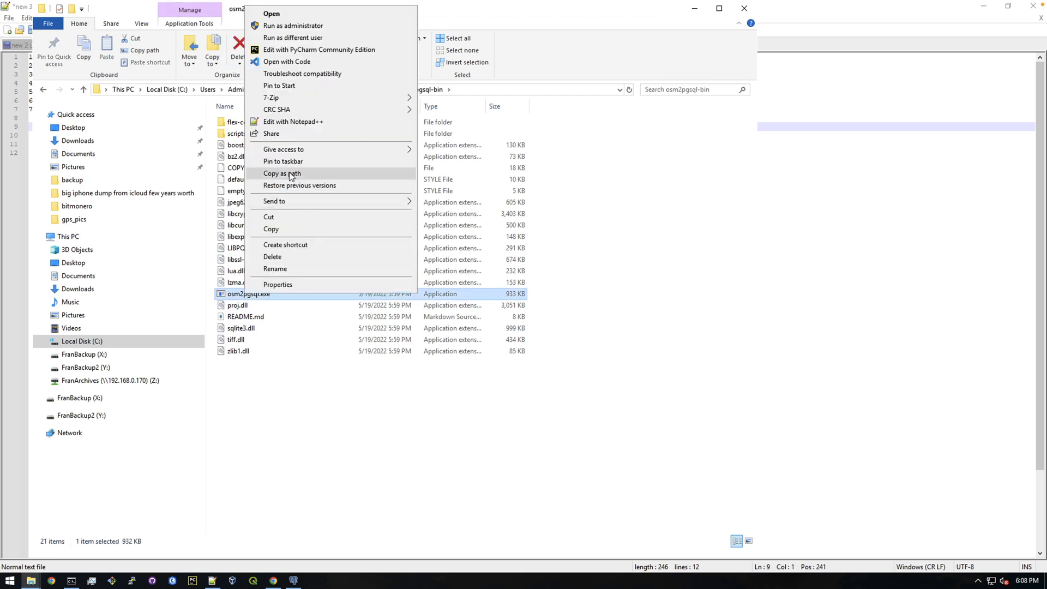
click(289, 175)
click(213, 581)
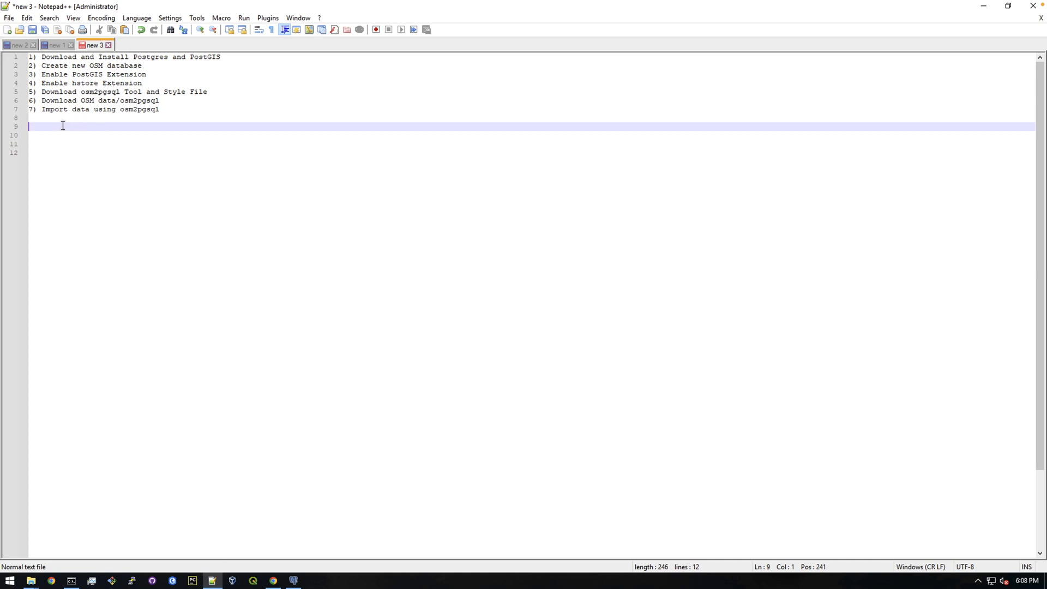
Paste the quoted osm2pgsql.exe path onto blank line 9 of the checklist.
right_click(62, 125)
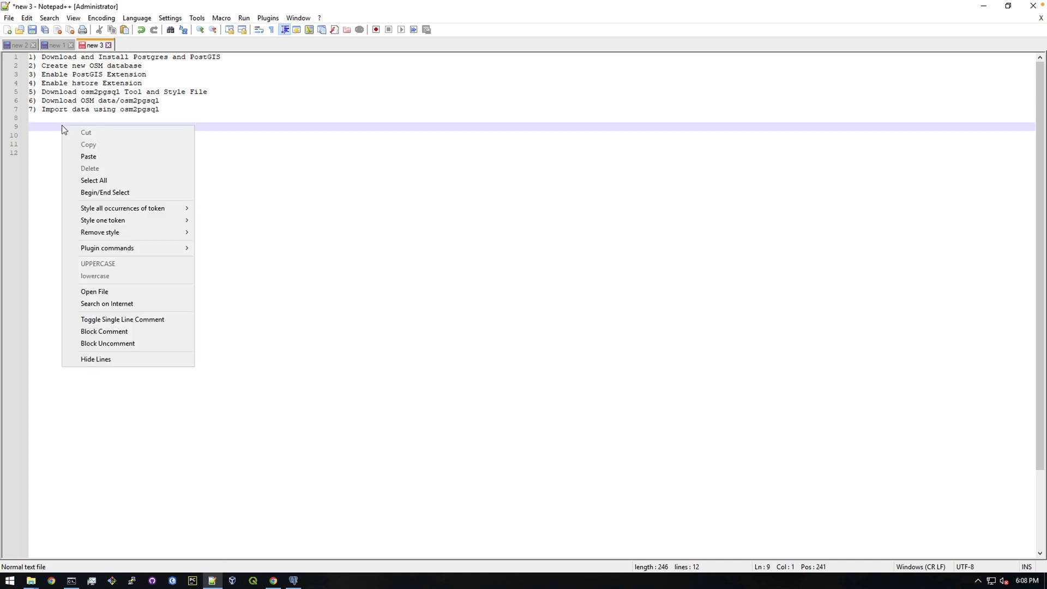
click(96, 156)
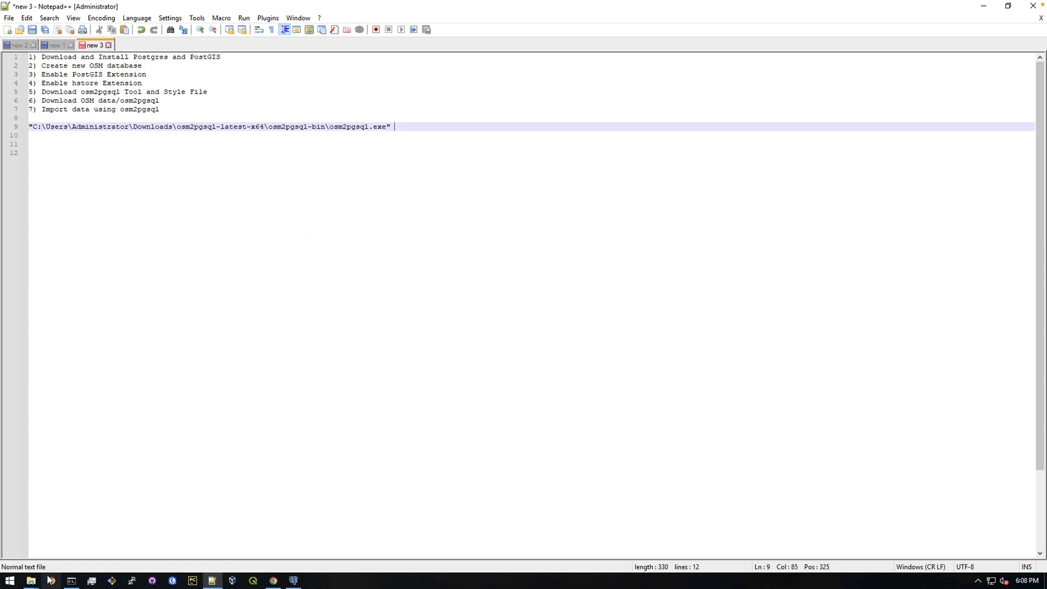
click(273, 581)
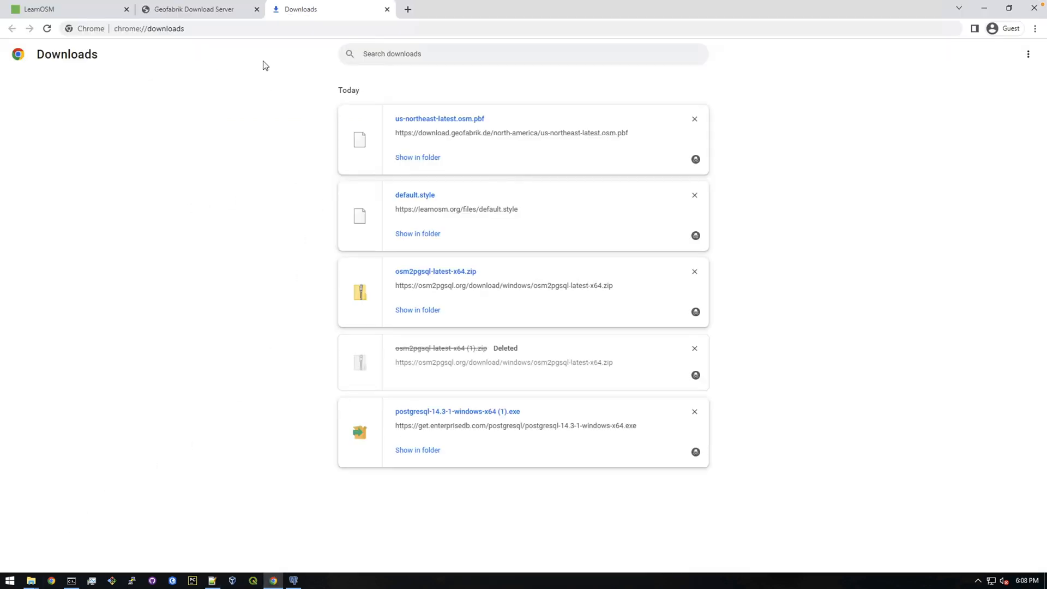
Copy the example osm2pgsql import command from the LearnOSM tutorial and return to the notes.
click(201, 10)
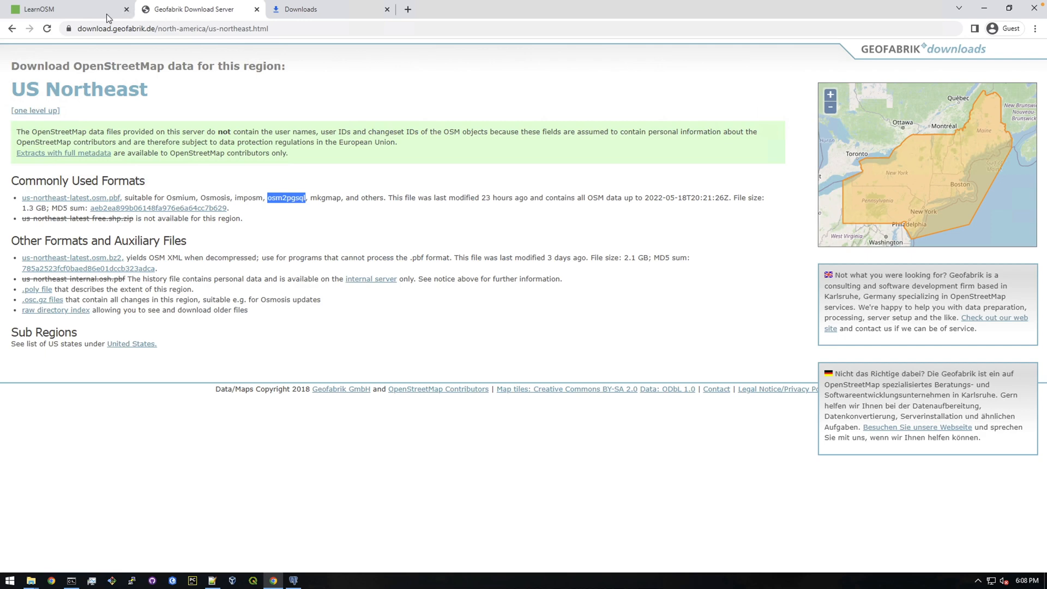
click(49, 9)
scroll(470, 344, down, 1)
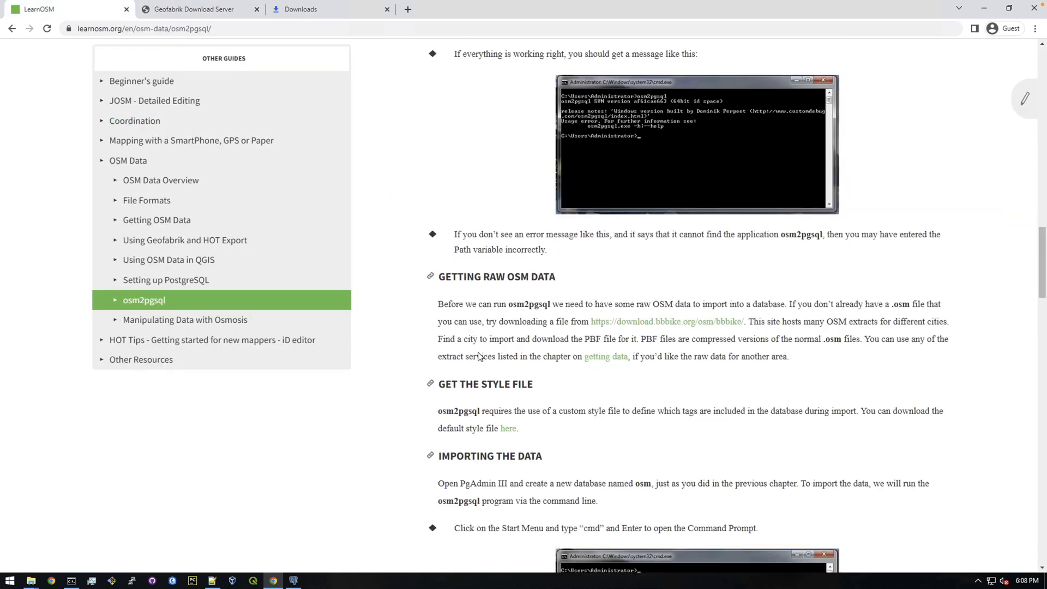
scroll(483, 360, down, 2)
scroll(491, 328, down, 2)
scroll(515, 323, down, 1)
scroll(522, 321, down, 1)
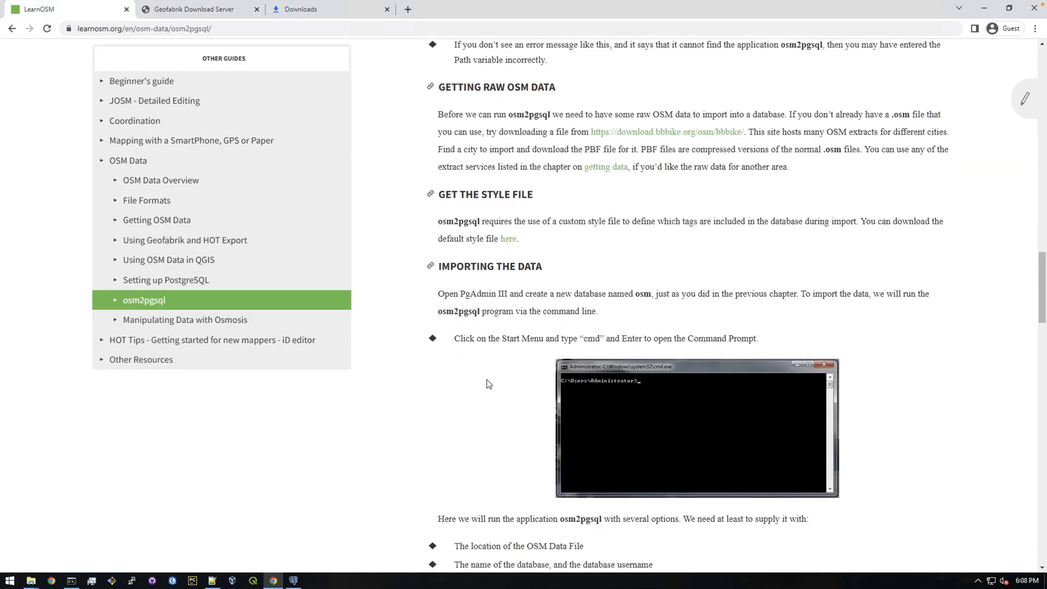
scroll(487, 381, down, 1)
scroll(488, 382, down, 2)
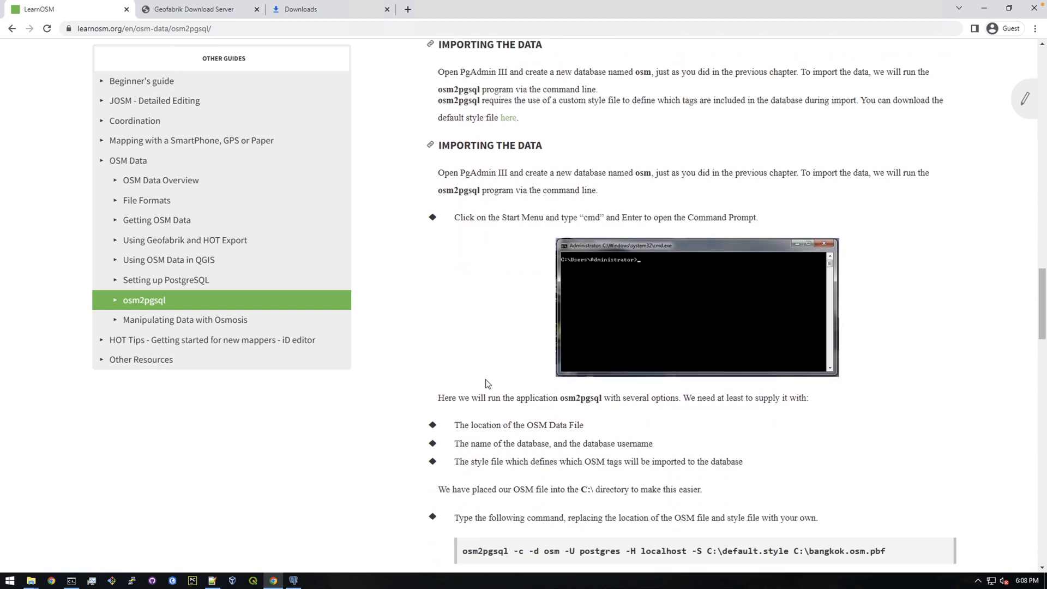
scroll(490, 380, down, 2)
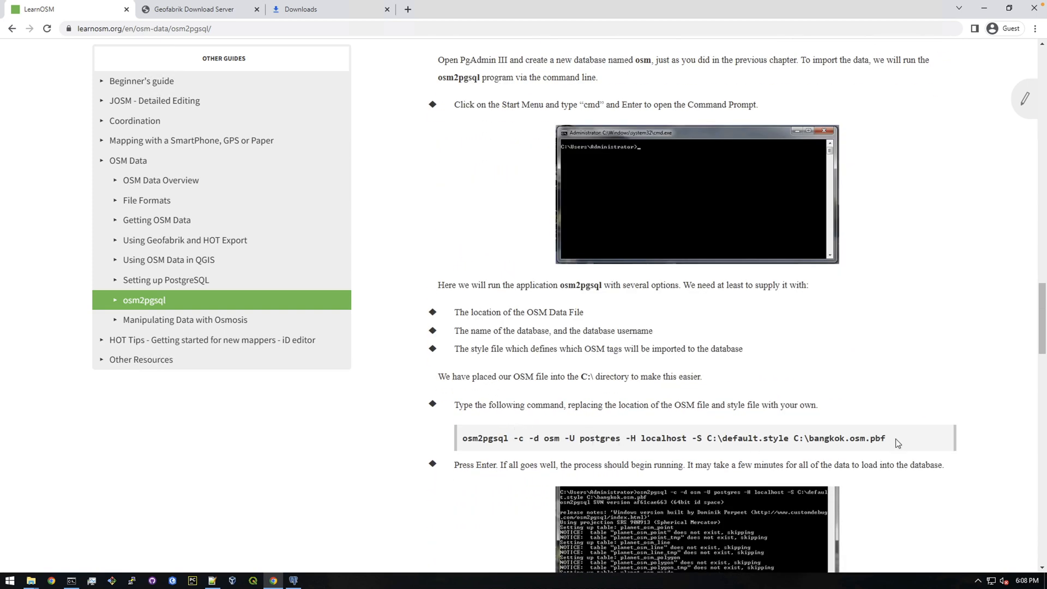
drag(897, 442, 465, 439)
right_click(479, 437)
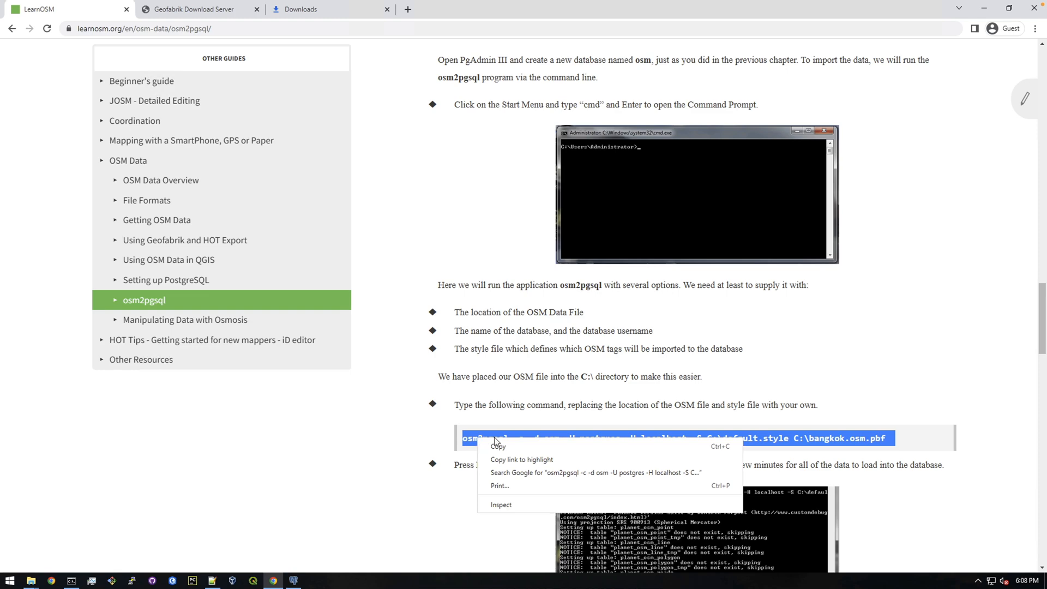
click(503, 448)
scroll(490, 434, down, 1)
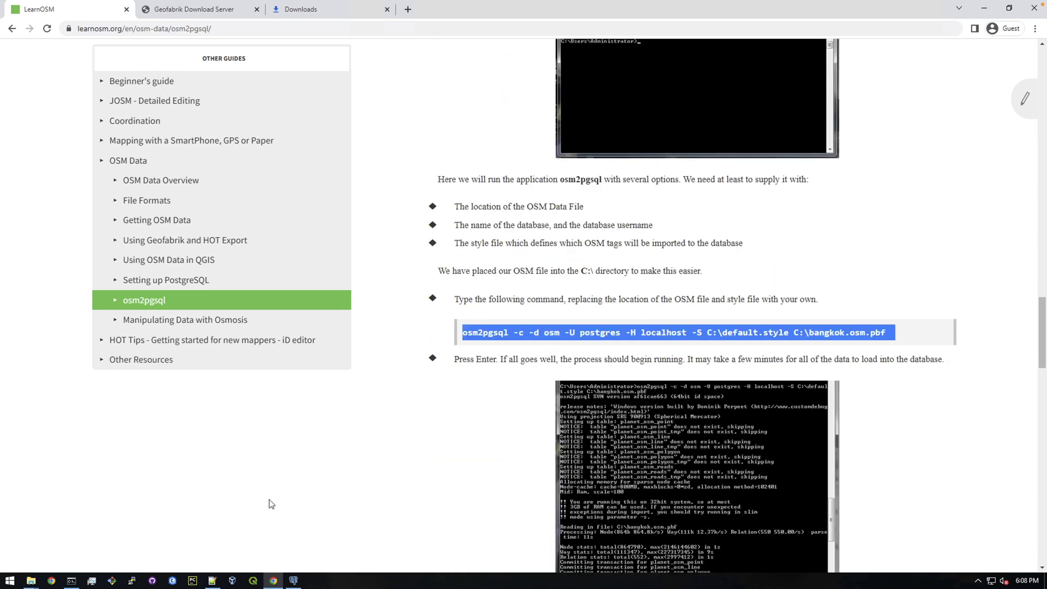
click(213, 581)
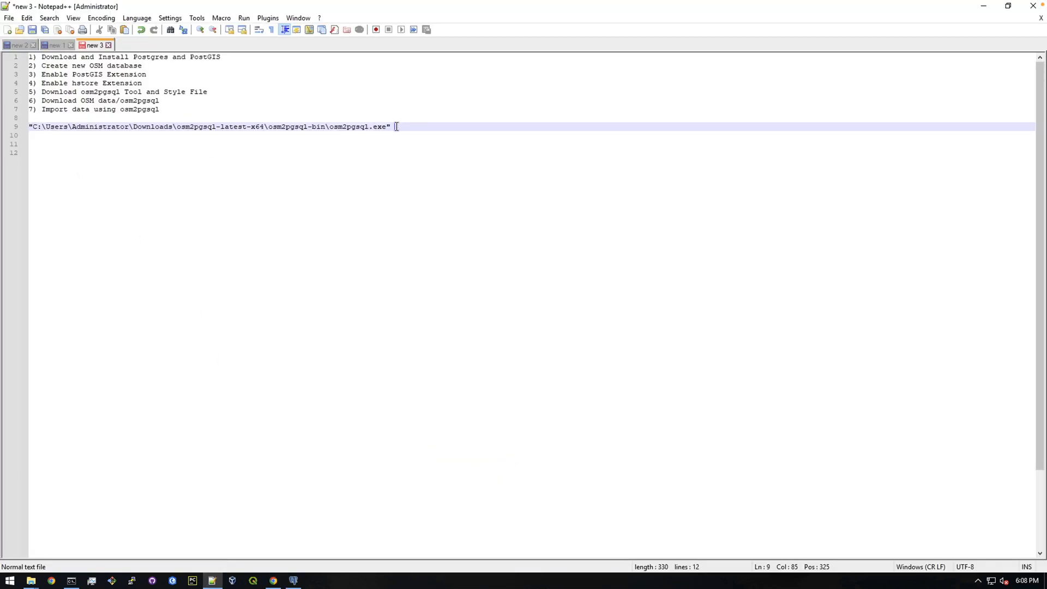
Paste the tutorial's example command onto line 12 below the exe path.
key(Return)
key(Return)
key(Return)
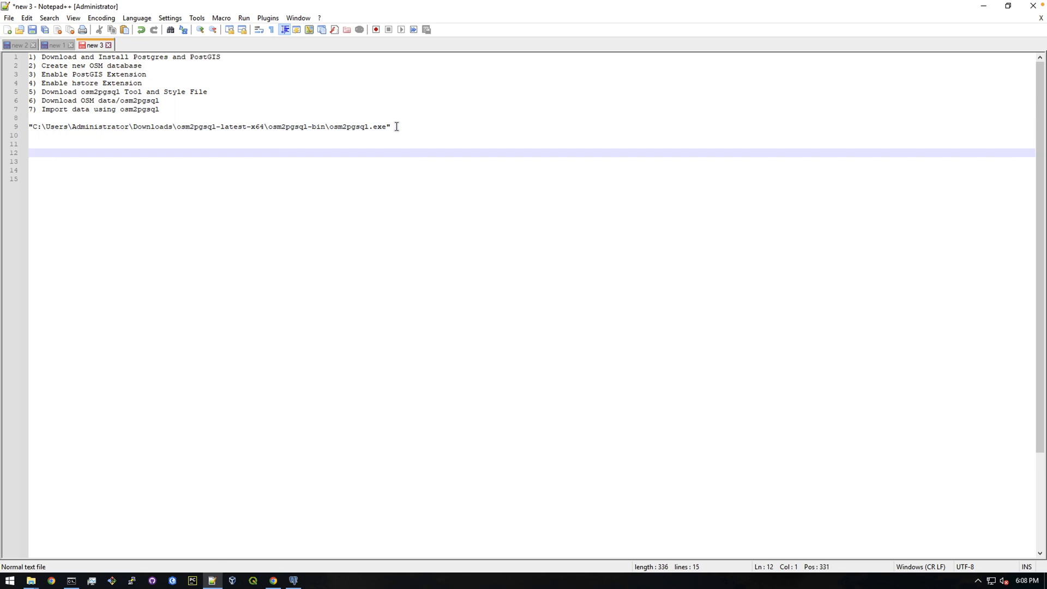
key(ctrl+v)
drag(392, 127, 23, 128)
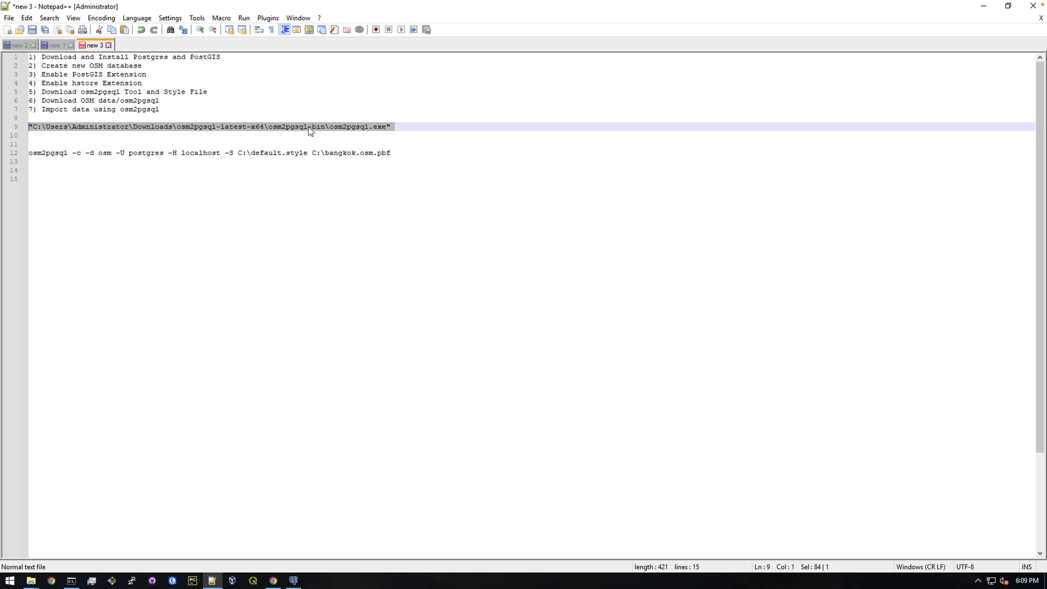
click(360, 128)
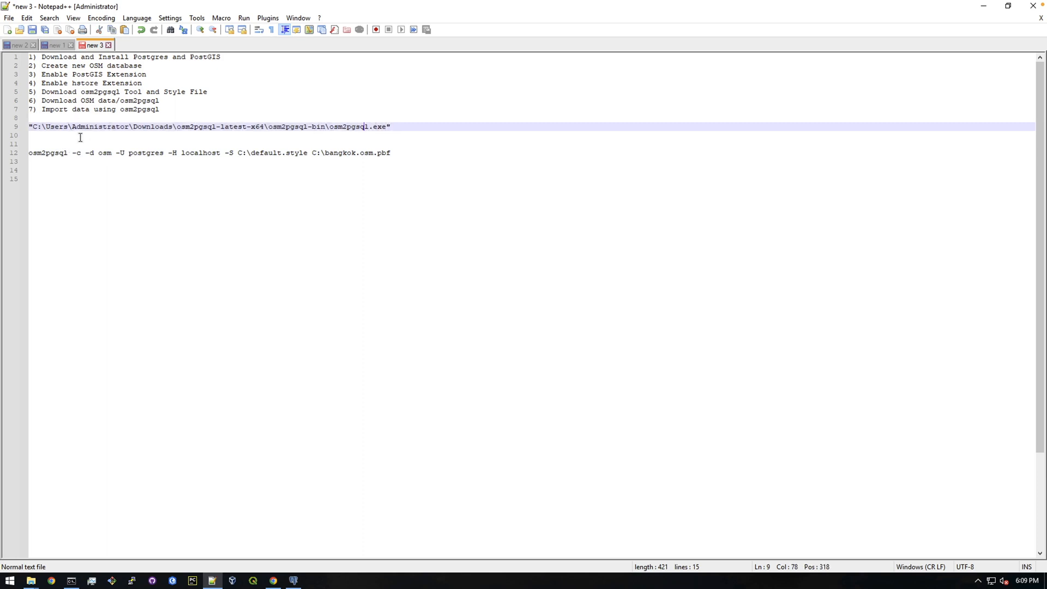
click(390, 126)
text(-d)
text(osm)
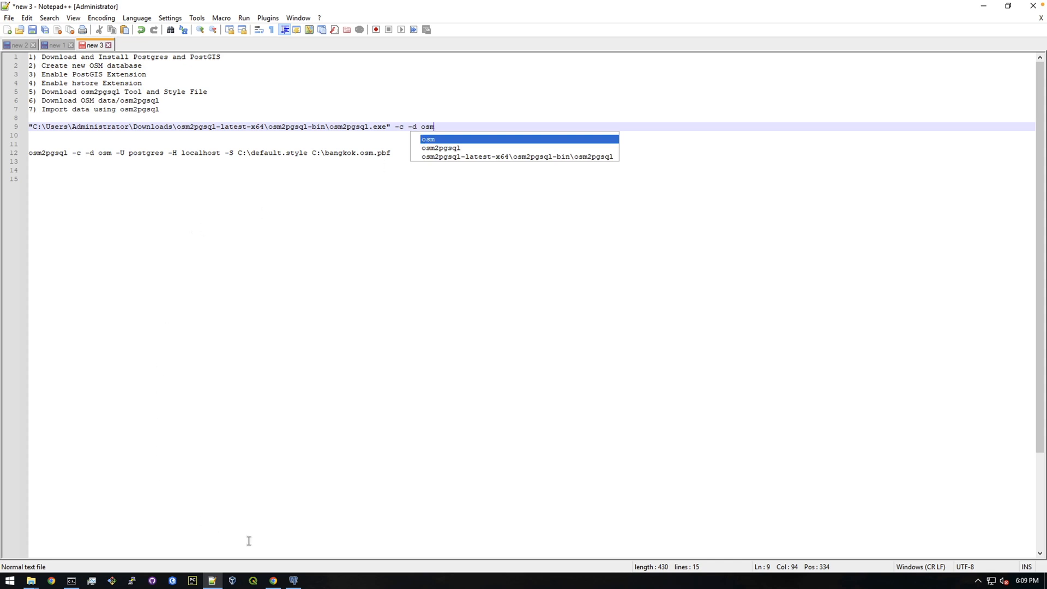
Check the osm database in pgAdmin, then extend line 9 with -c -d osm -U postgres -H localhost -S.
click(293, 581)
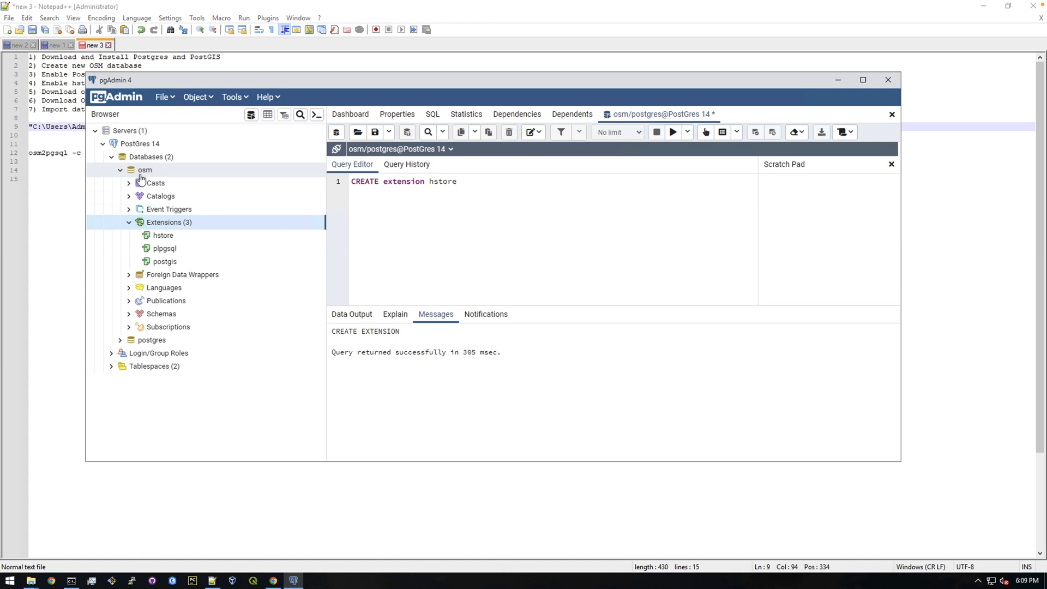
click(58, 161)
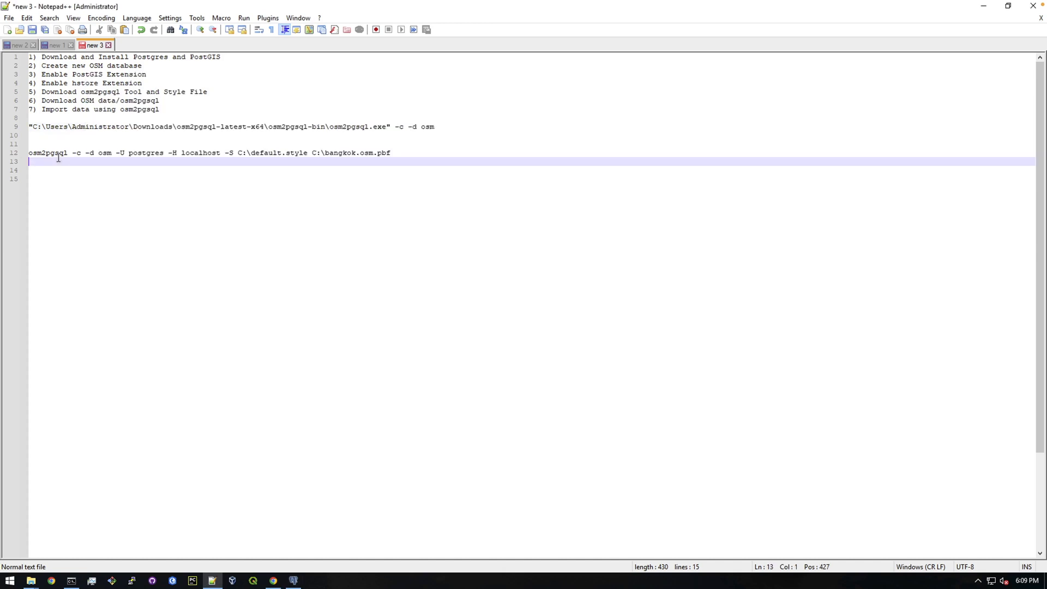
click(444, 129)
text(-)
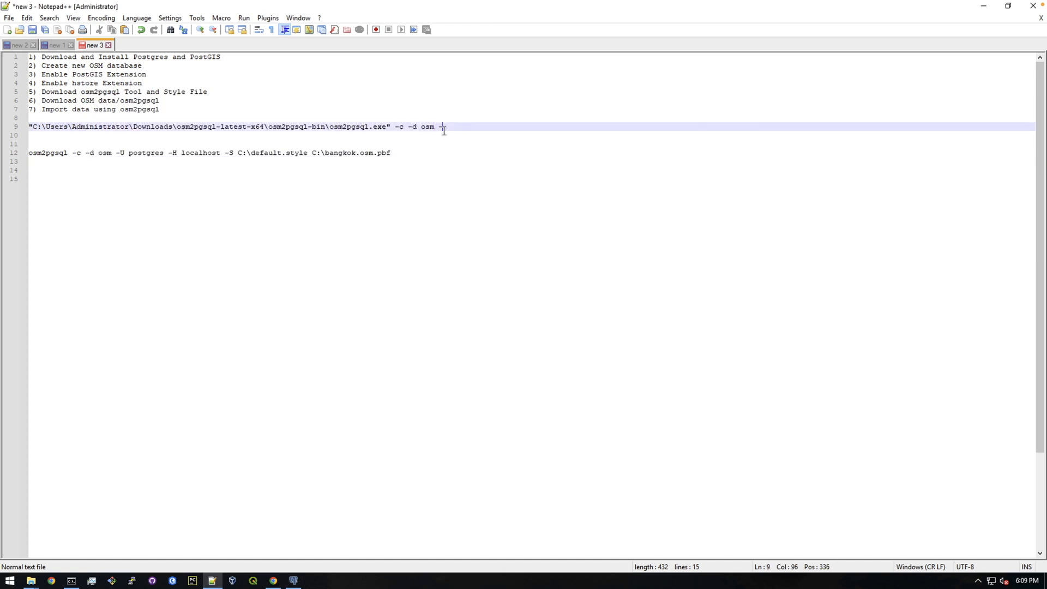
text(U)
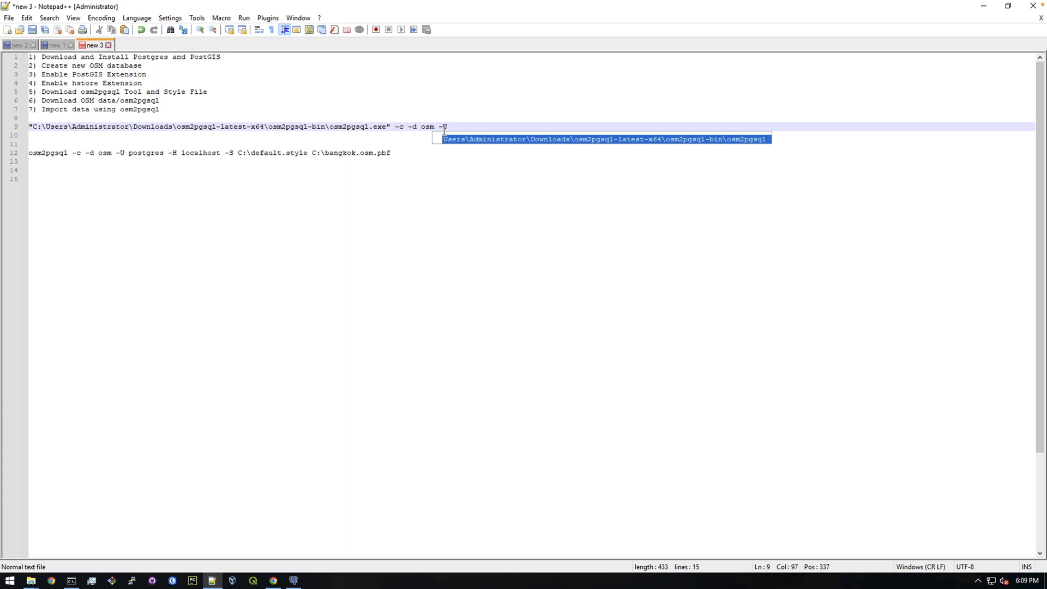
text( postgres -)
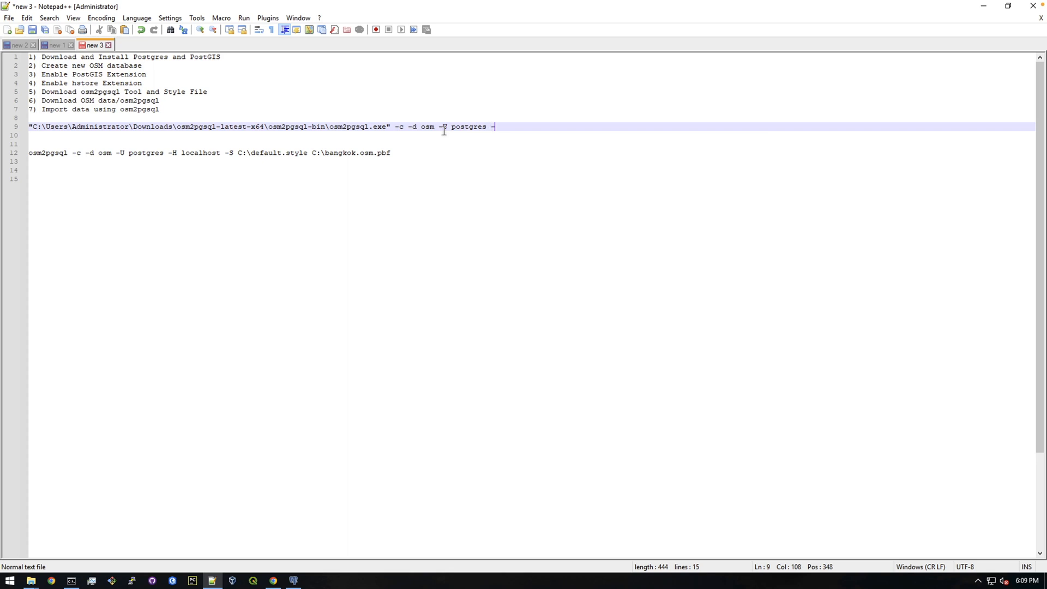
text(H l)
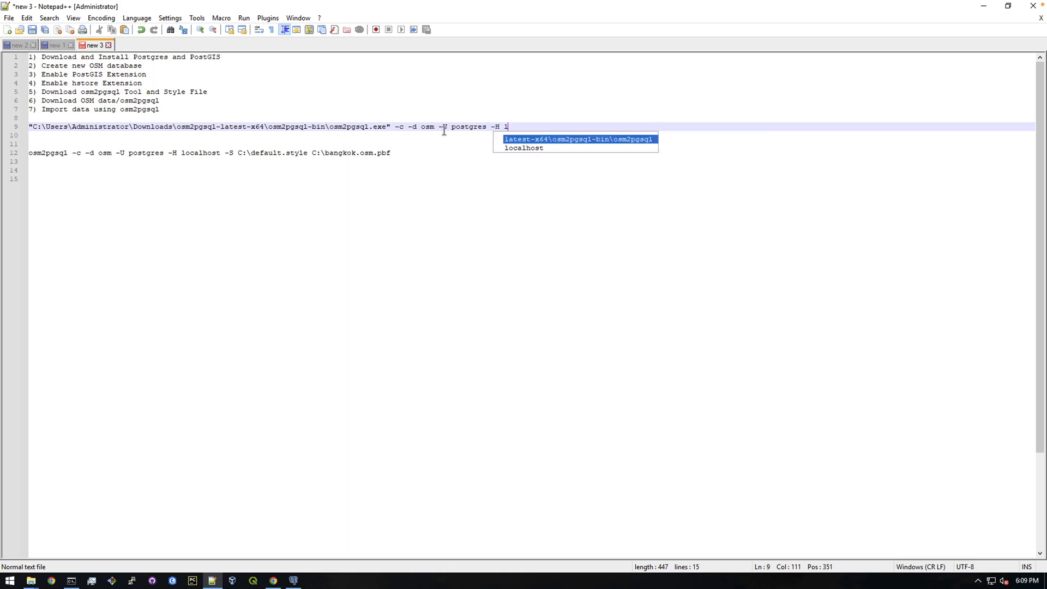
text(ocalhost )
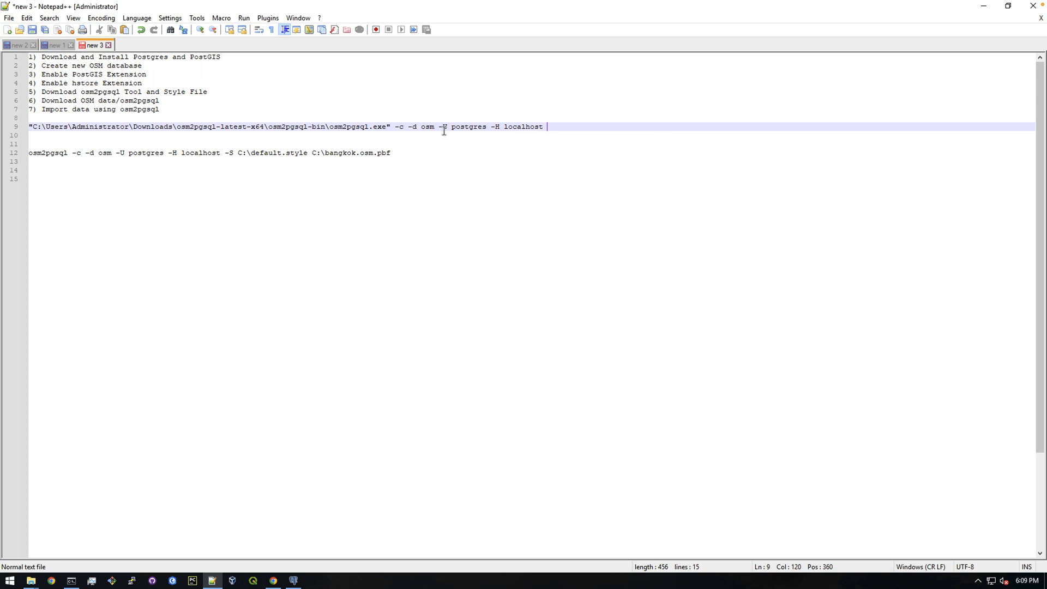
text(-S)
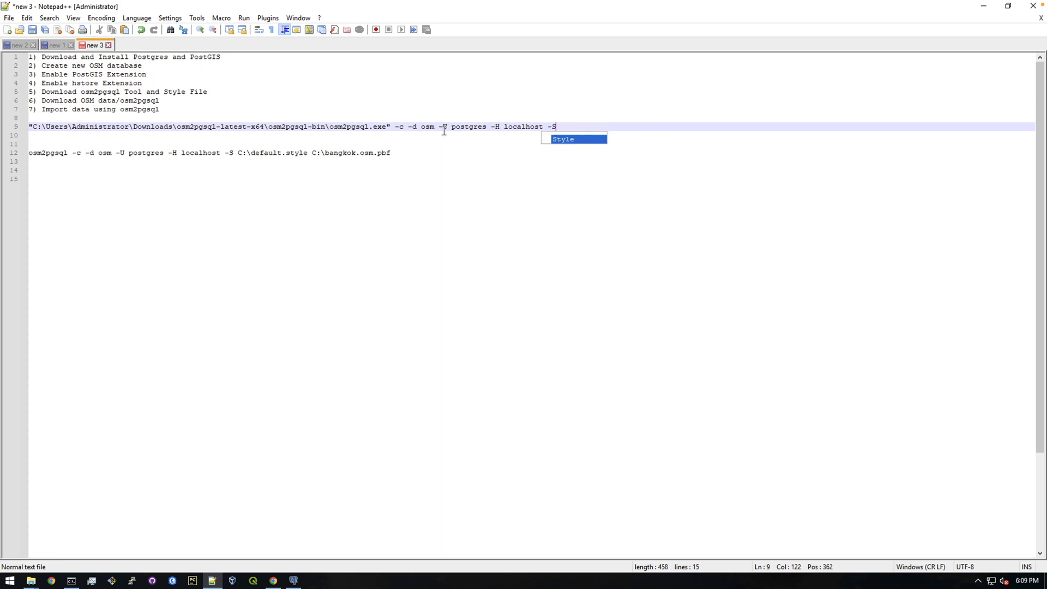
mouse_move(30, 581)
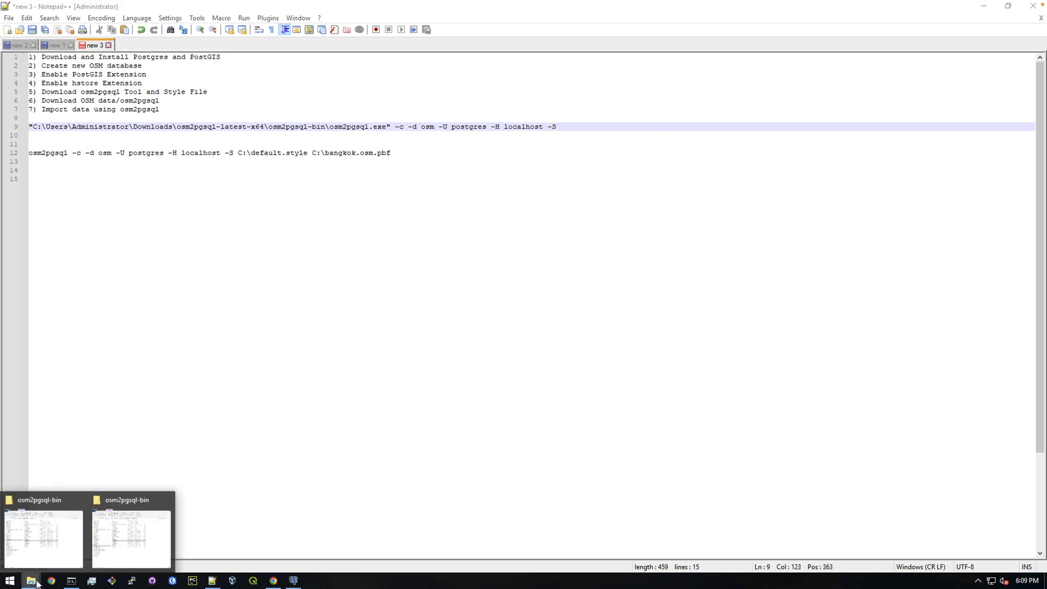
Copy the full path of default.style from the Downloads folder.
click(131, 536)
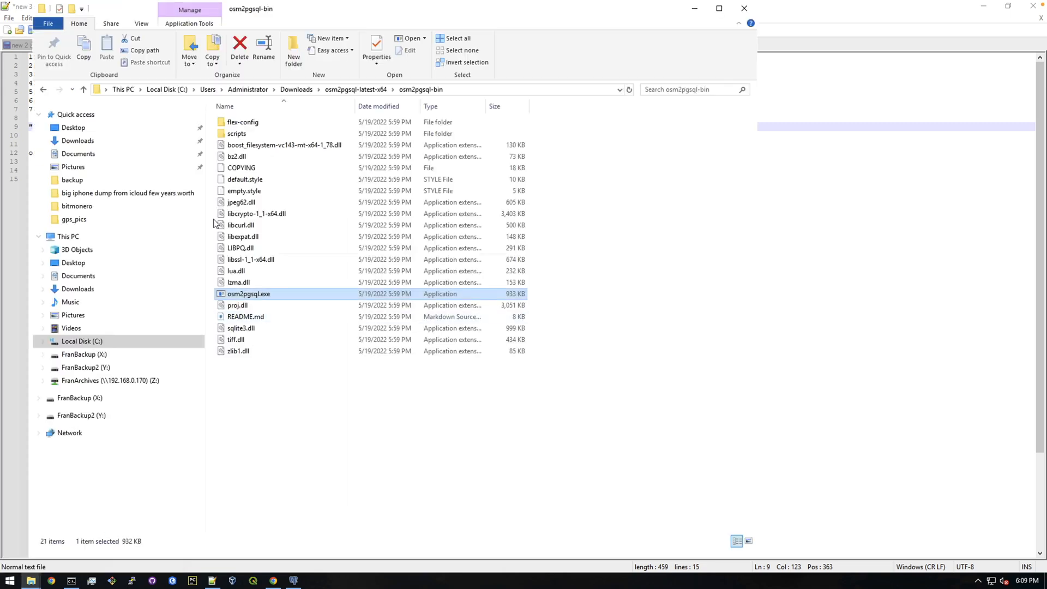
click(78, 141)
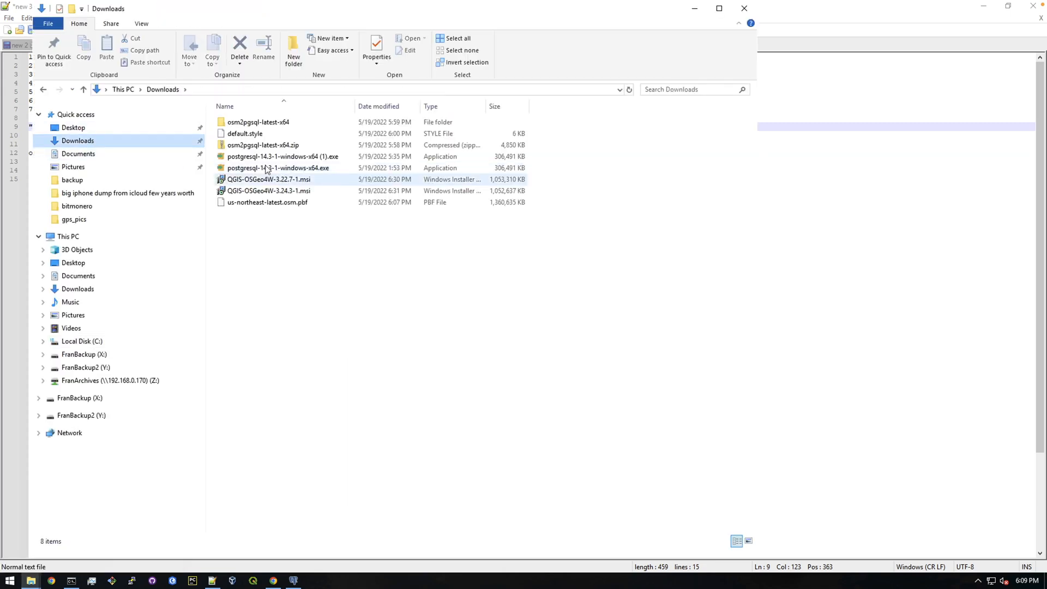
click(243, 134)
right_click(244, 135)
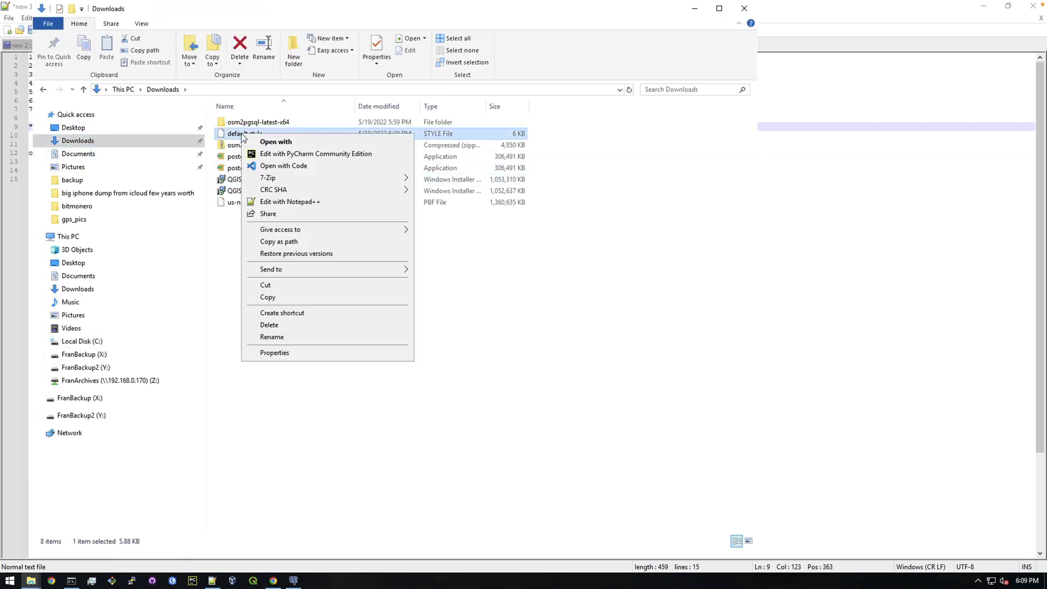
click(293, 242)
click(792, 199)
Paste the default.style path onto line 12 by mistake after the pbf name.
click(446, 172)
click(401, 153)
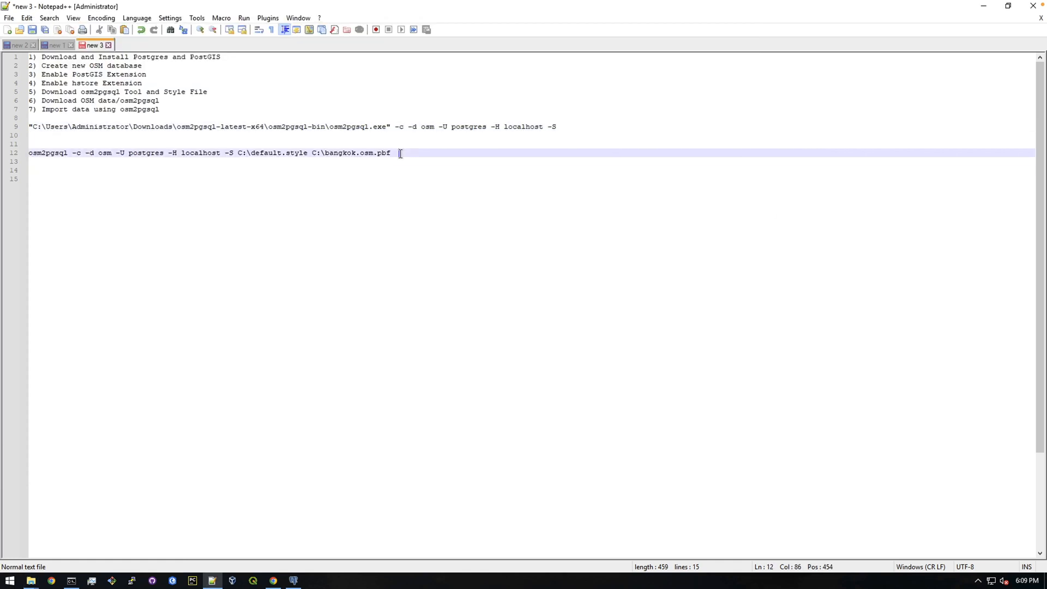
key(Left)
key(Left)
right_click(407, 152)
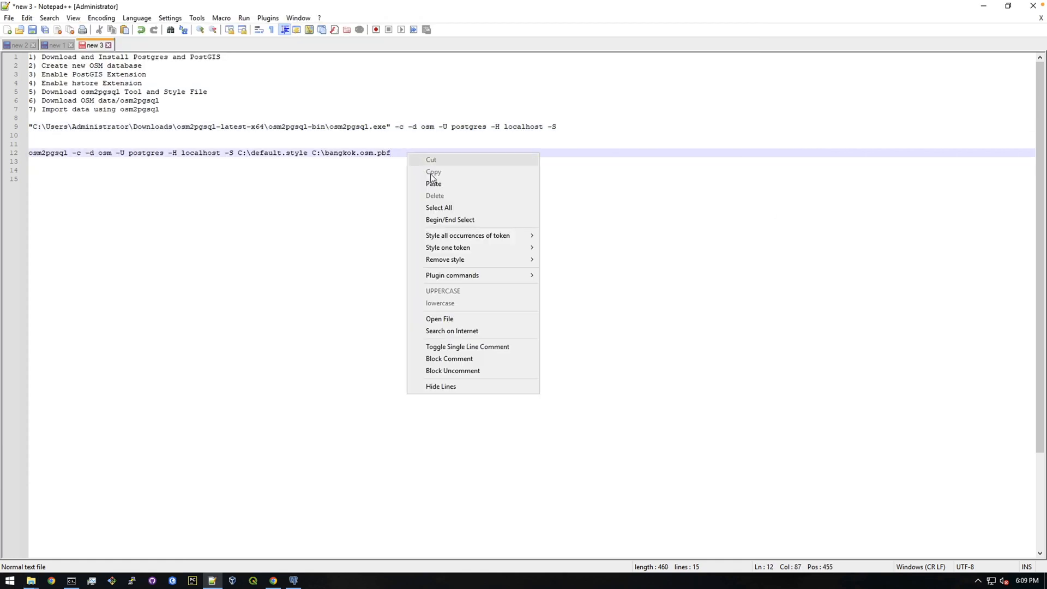
click(442, 185)
click(403, 153)
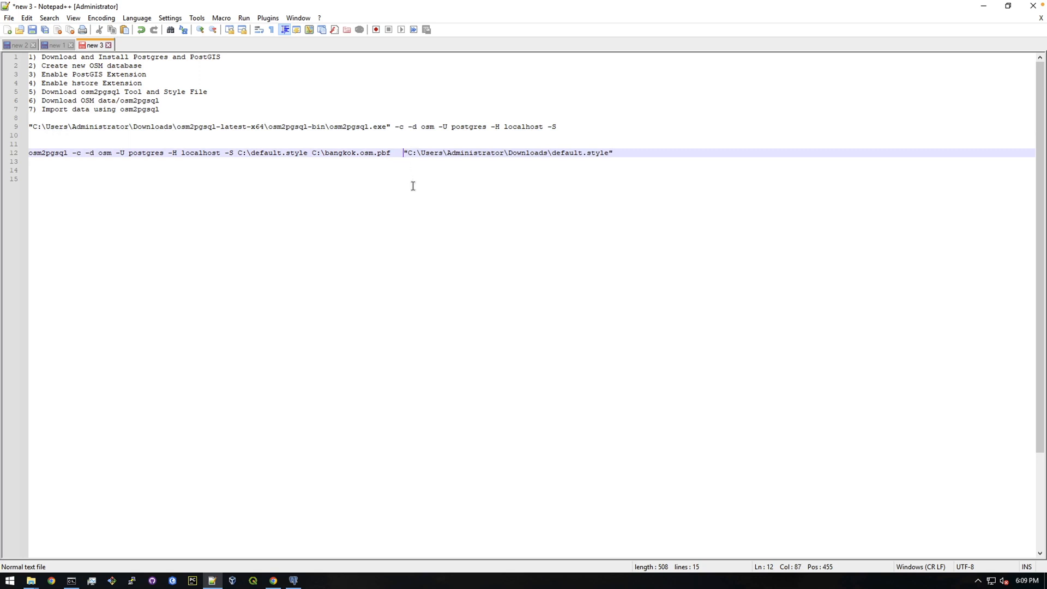
key(BackSpace)
key(BackSpace)
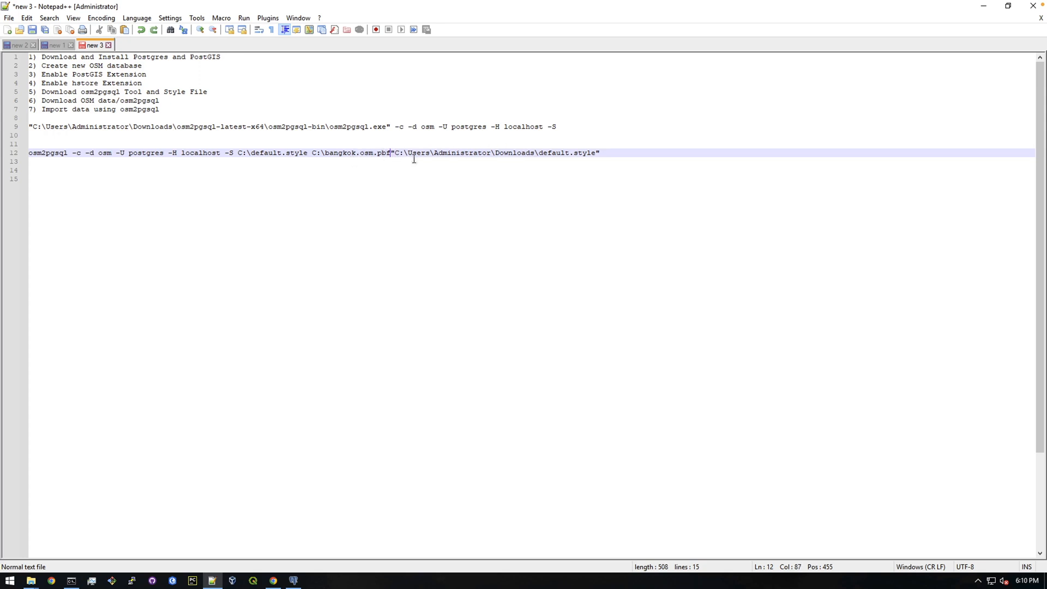
Remove the misplaced paste and put the quoted default.style path after -S on line 9.
key(shift+End)
key(Delete)
key(ctrl+z)
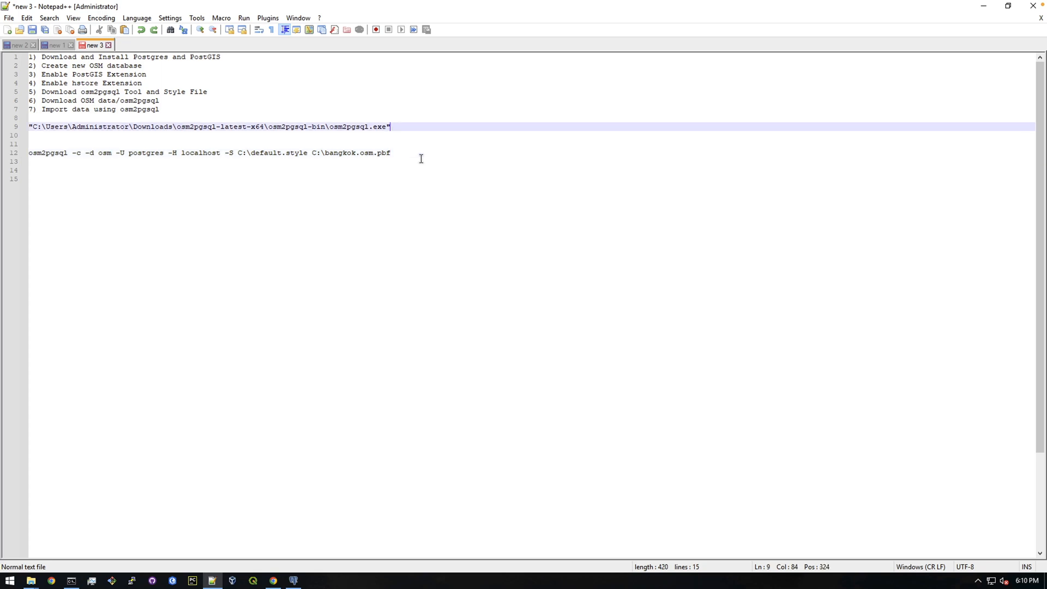
key(ctrl+y)
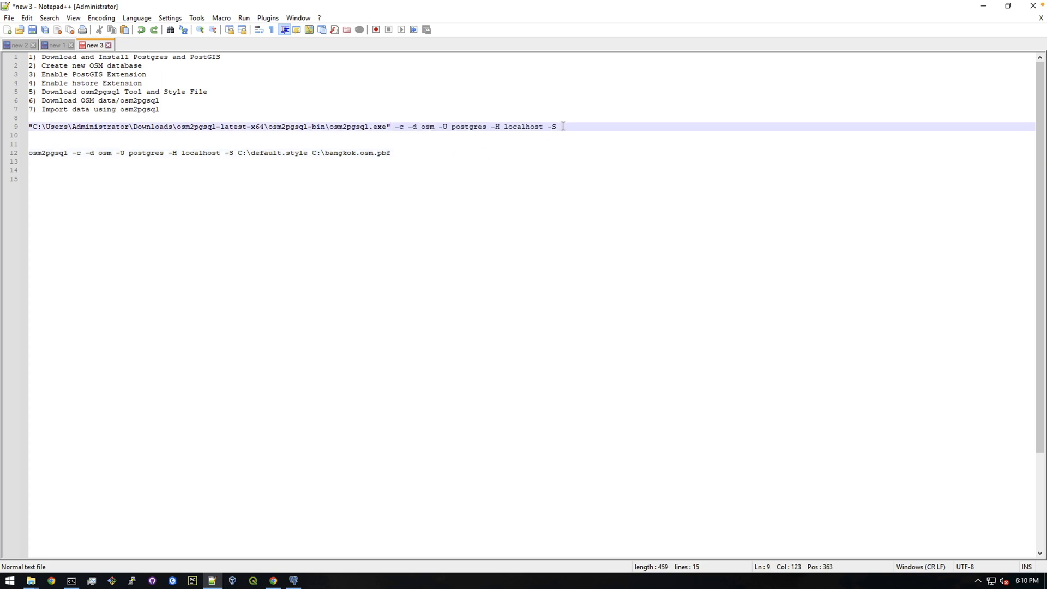
right_click(561, 127)
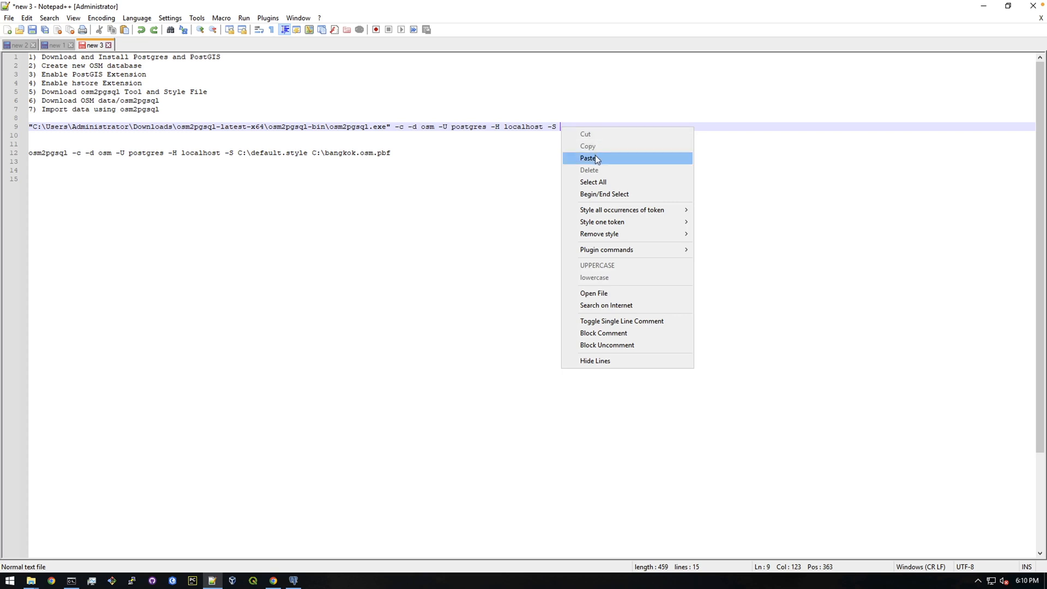
click(595, 159)
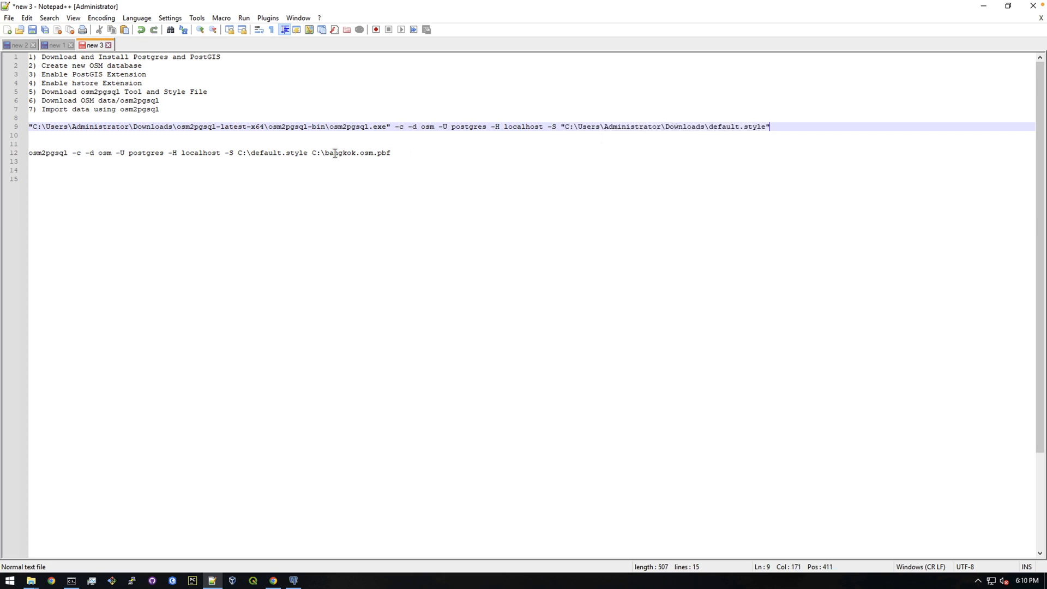
drag(312, 153, 401, 153)
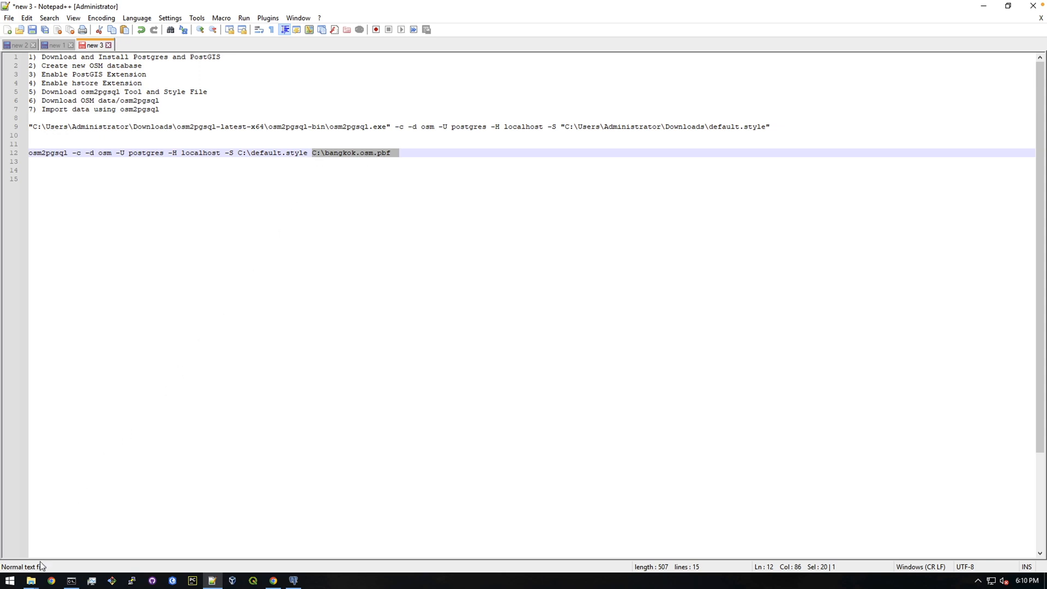
Copy the full path of us-northeast-latest.osm.pbf from Downloads.
click(31, 581)
click(131, 539)
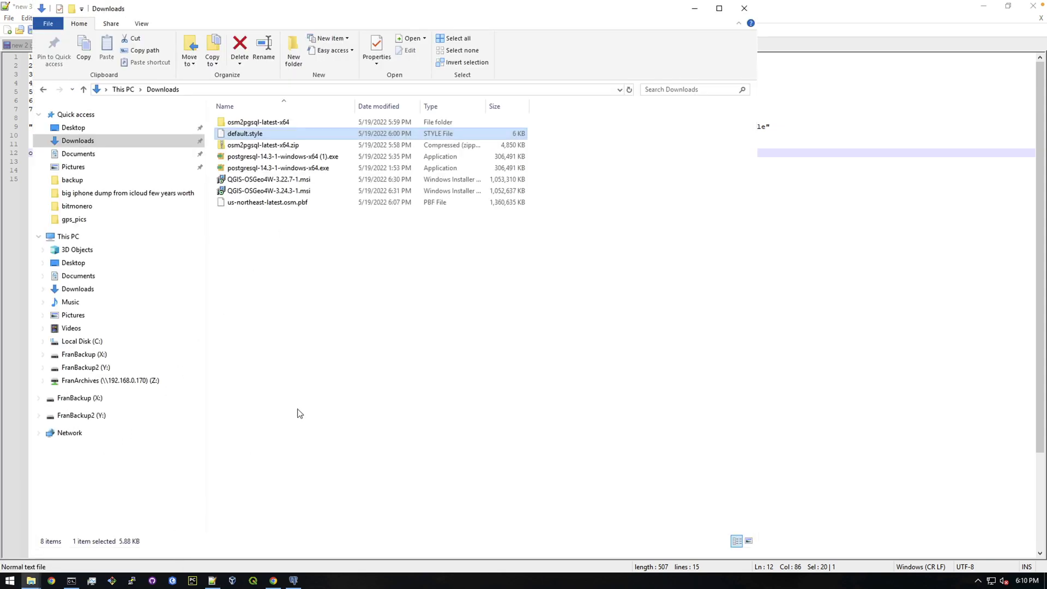
click(270, 203)
right_click(275, 202)
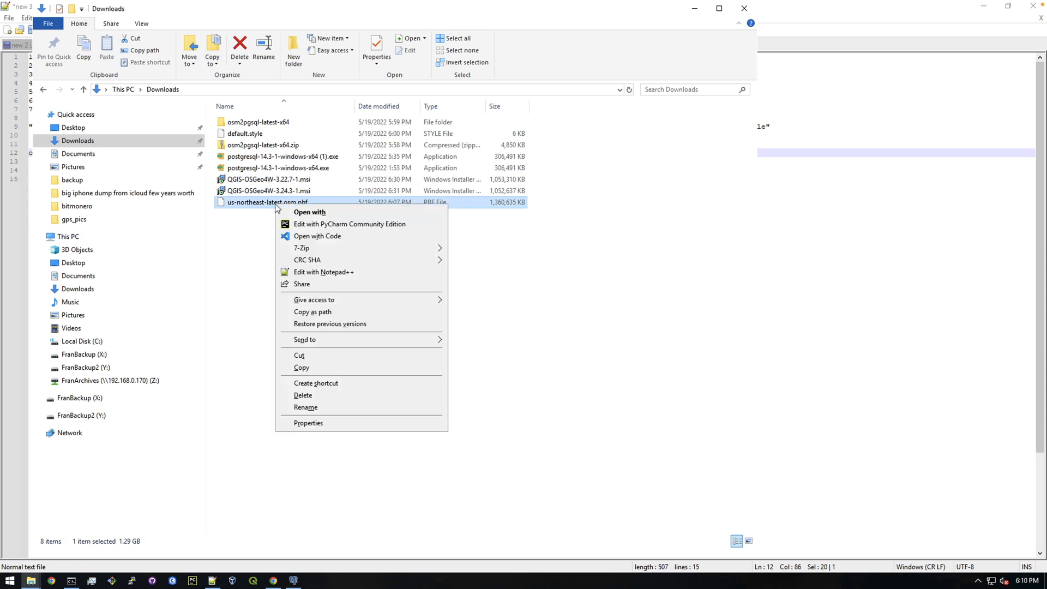
click(319, 313)
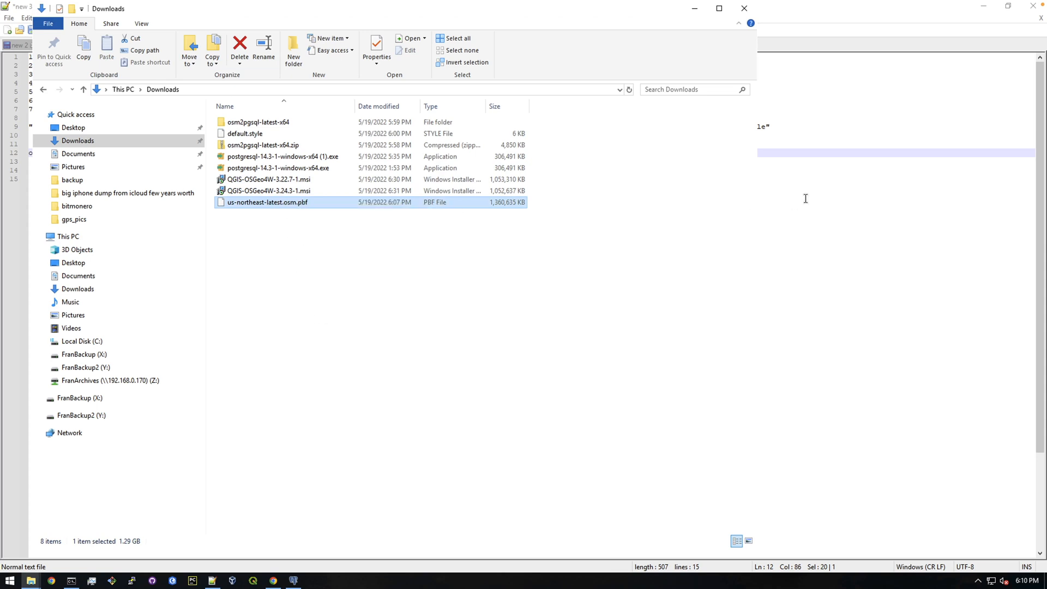
Append the quoted us-northeast-latest.osm.pbf path to the end of the line 9 command.
click(769, 154)
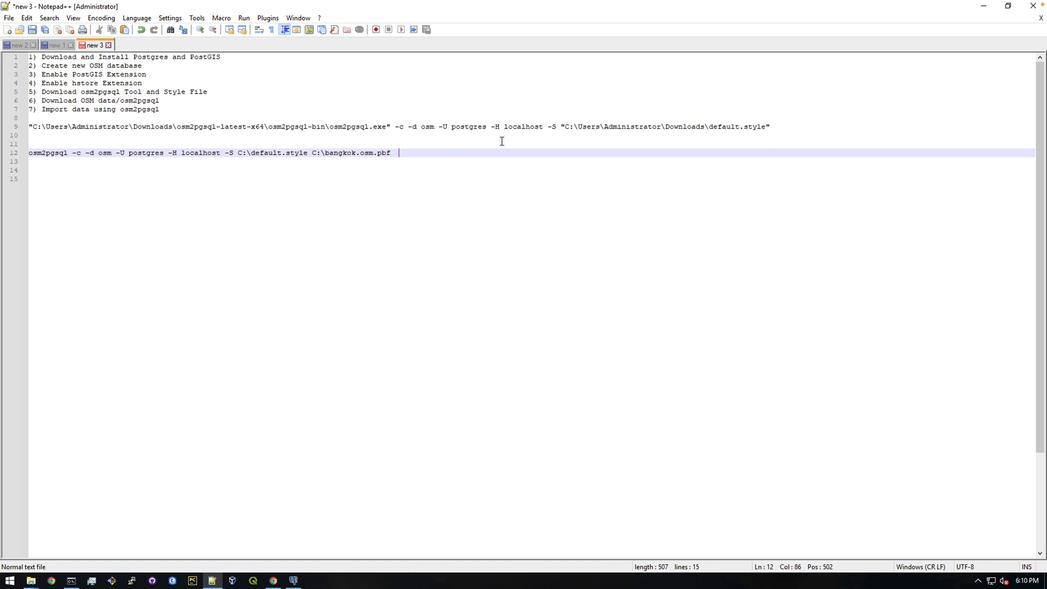
click(773, 126)
right_click(778, 128)
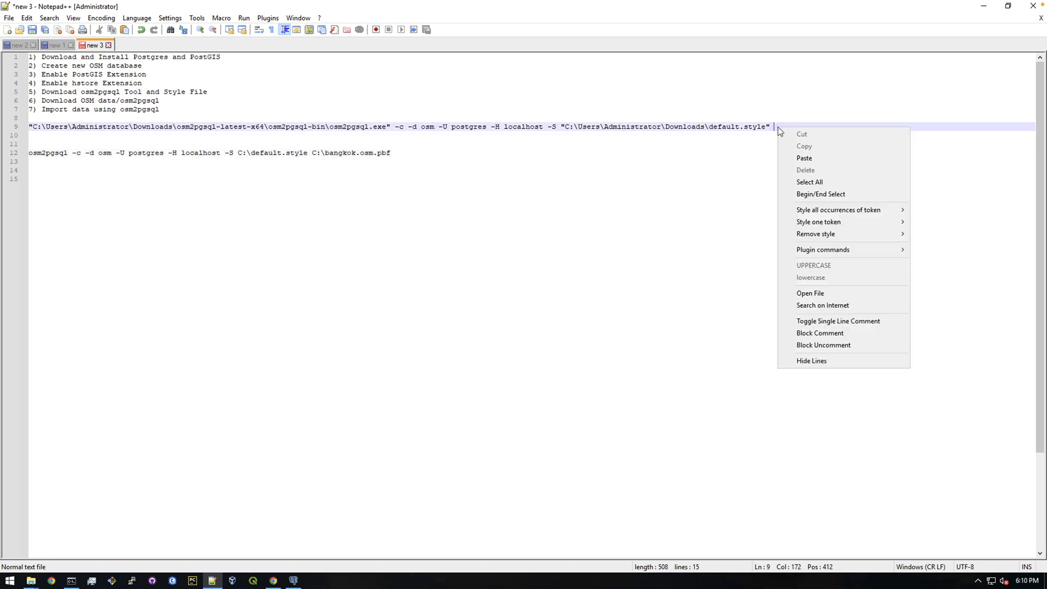
click(804, 158)
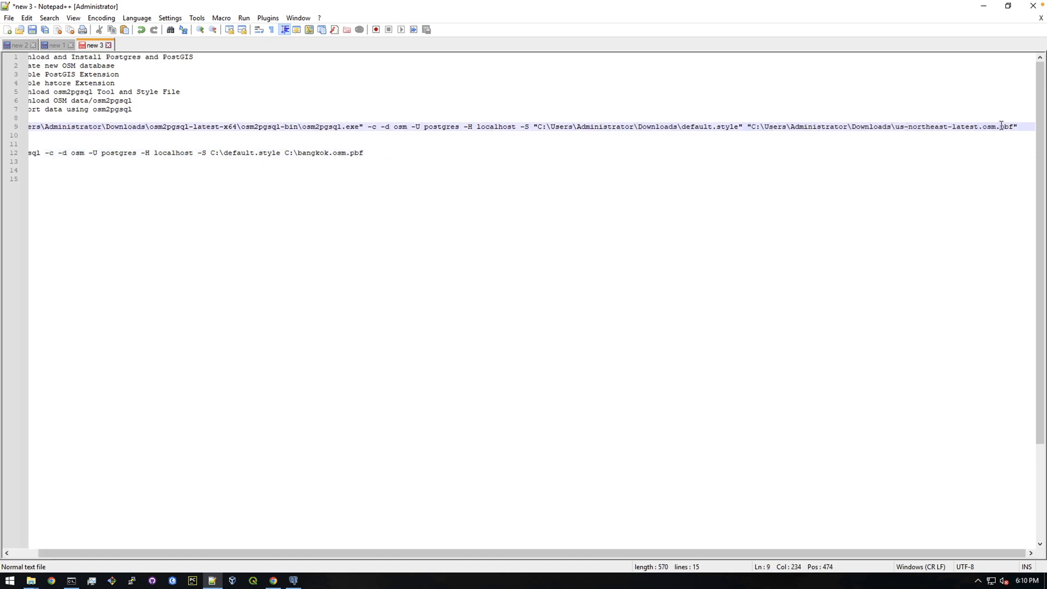
drag(1017, 125, 28, 126)
Copy the complete line 9 command and clear the Command Prompt screen with cls.
right_click(69, 126)
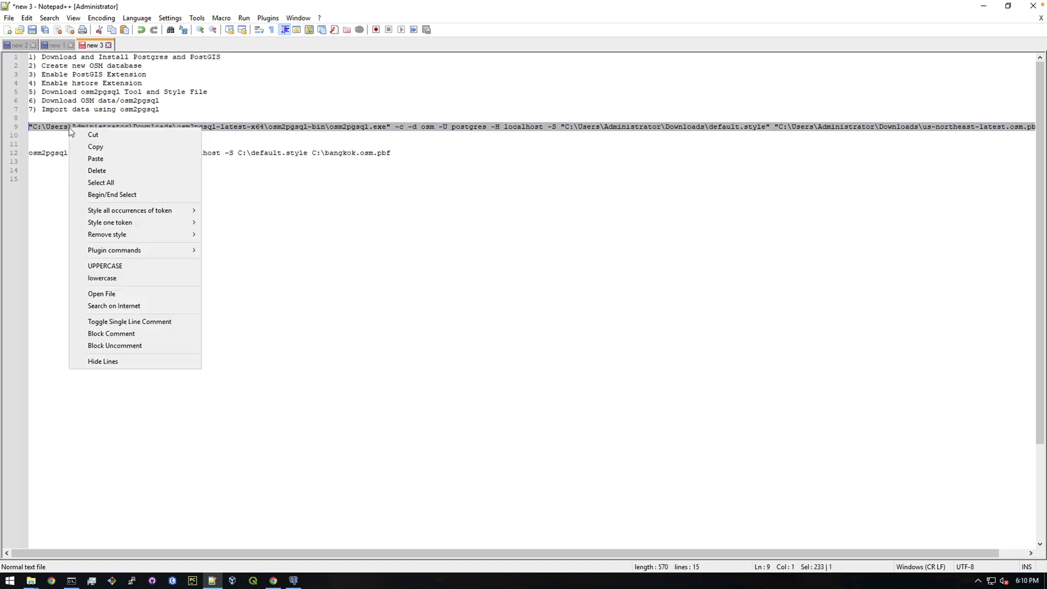
click(95, 147)
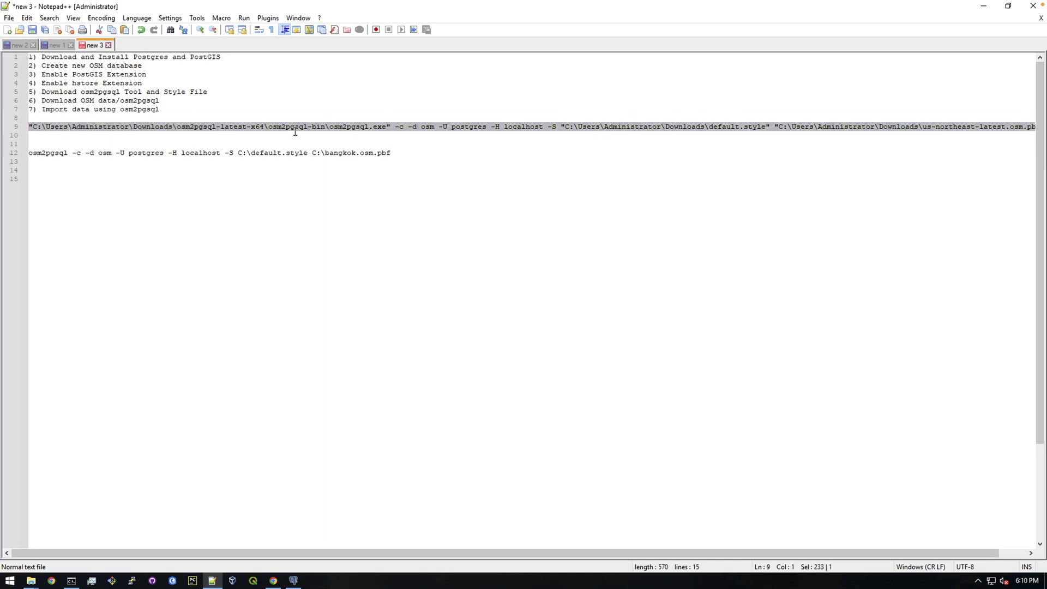
click(81, 580)
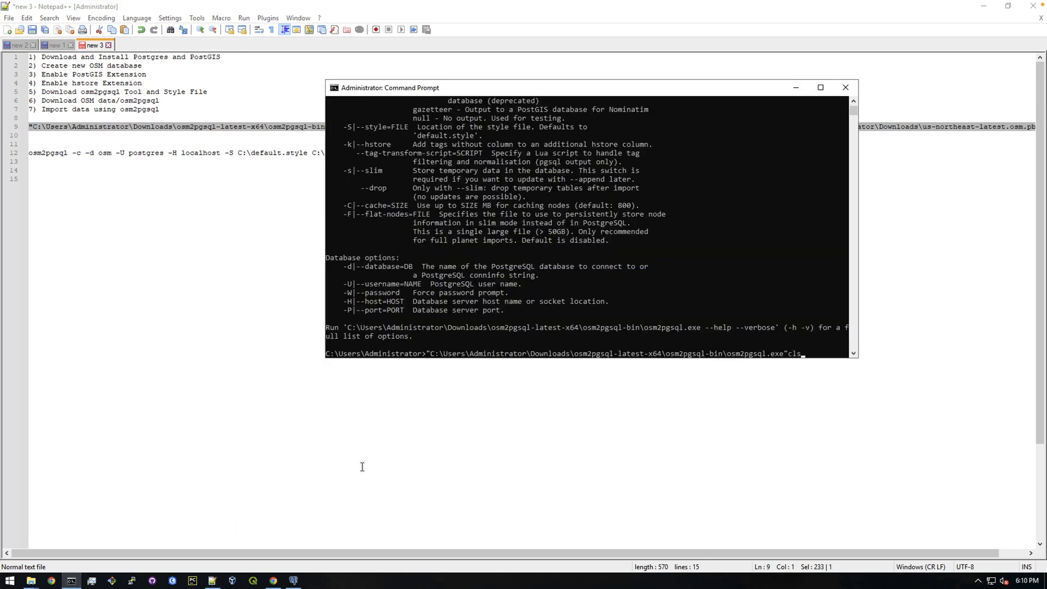
key(BackSpace)
key(BackSpace)
key(BackSpace)
key(Return)
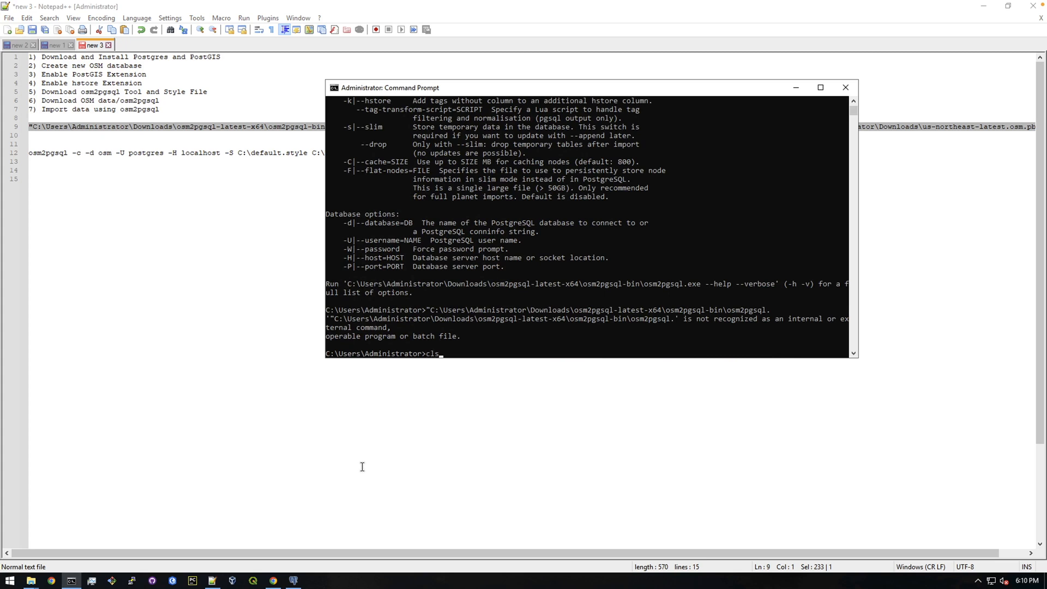
key(Return)
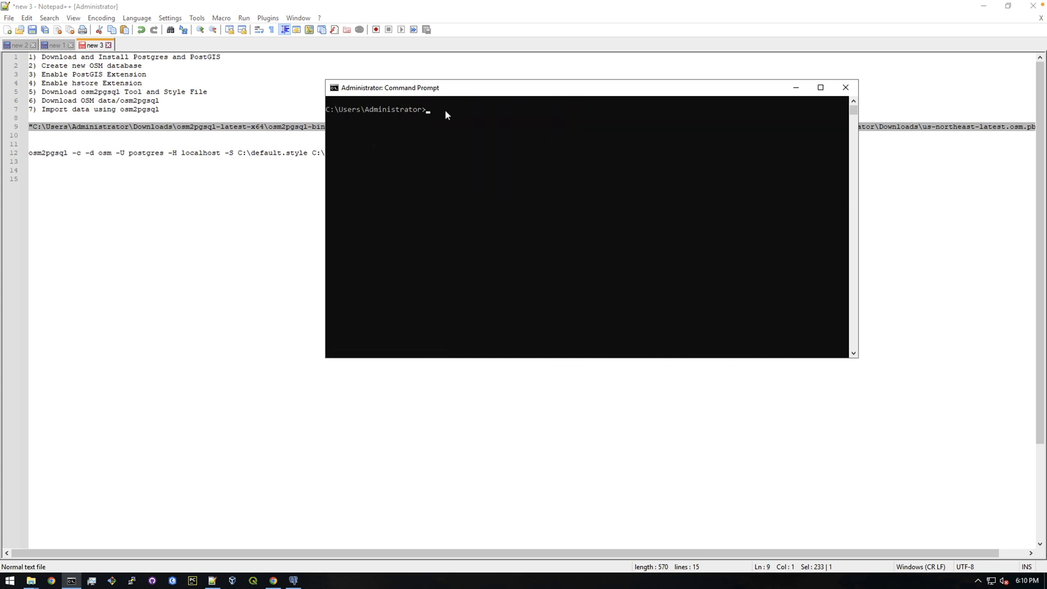
Run the osm2pgsql import command; it fails with a no-password-supplied connection error.
right_click(434, 111)
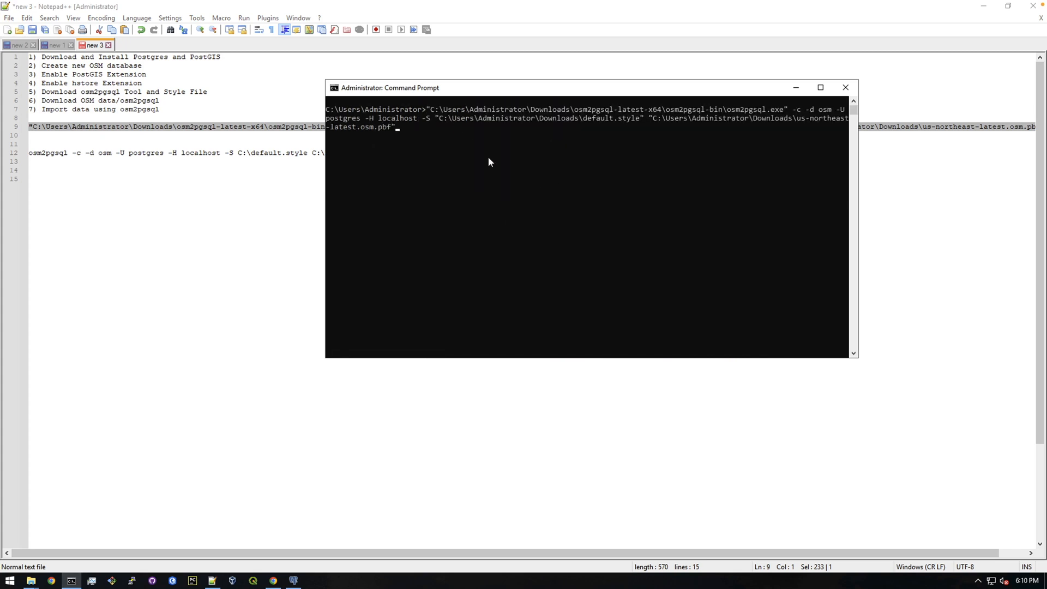
key(Return)
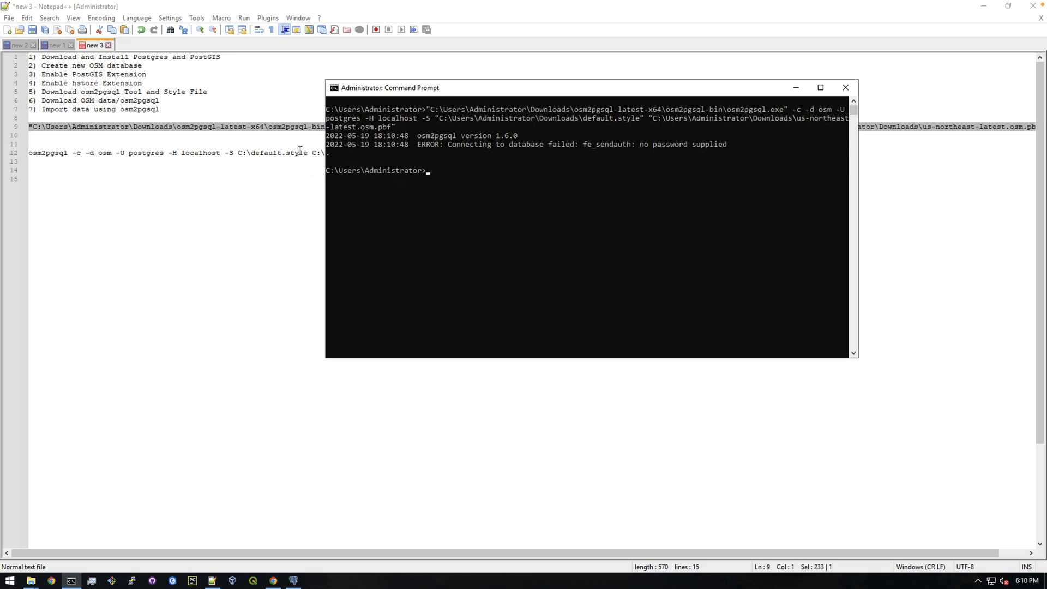
click(290, 136)
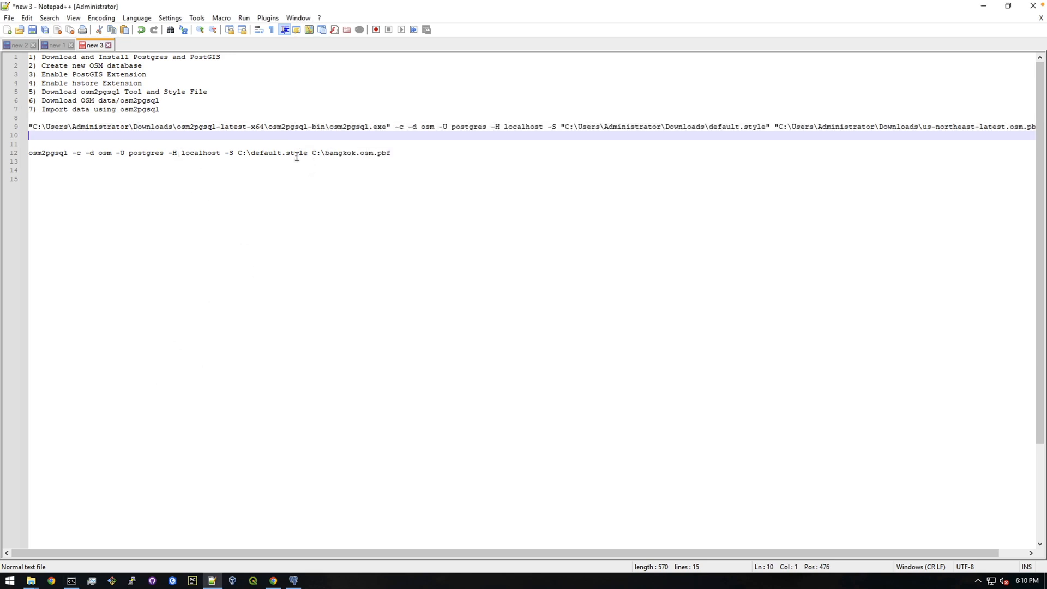
Search Google for osm2pgsql from Chrome's address bar.
click(273, 581)
scroll(760, 331, down, 1)
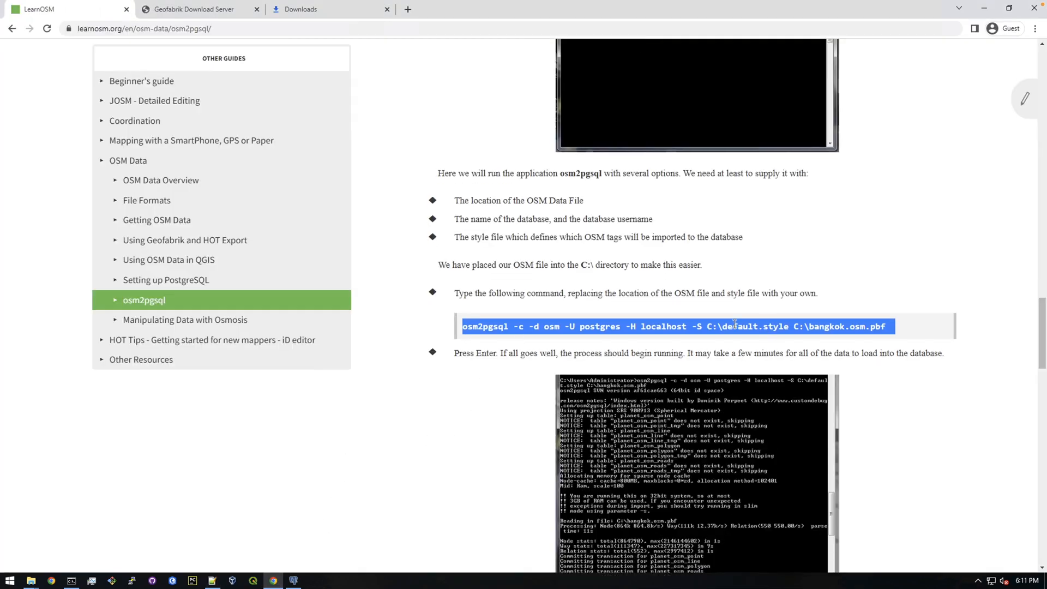
scroll(597, 342, down, 1)
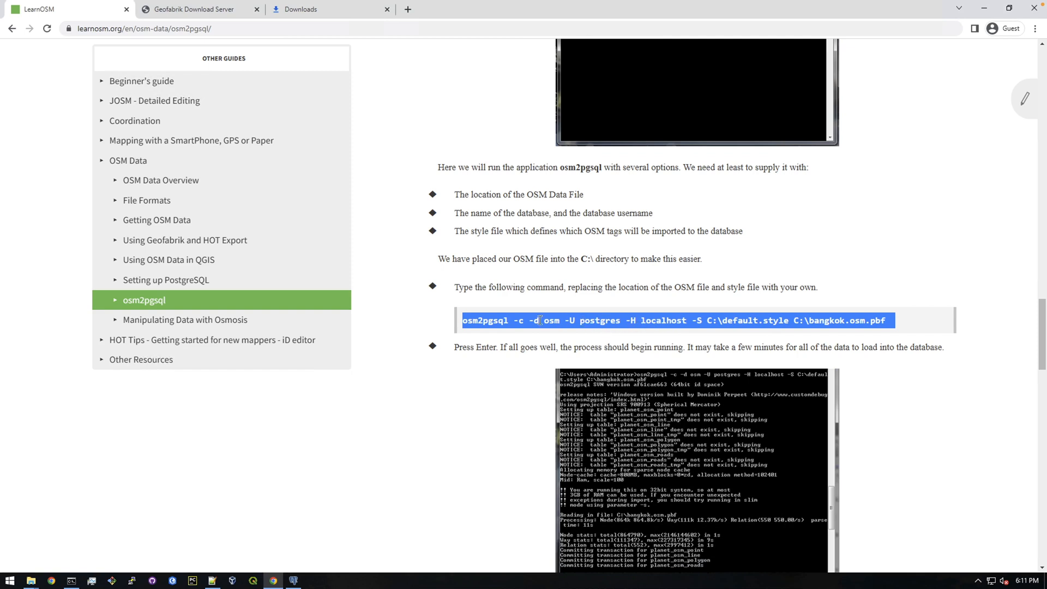
click(311, 11)
click(208, 30)
text(o)
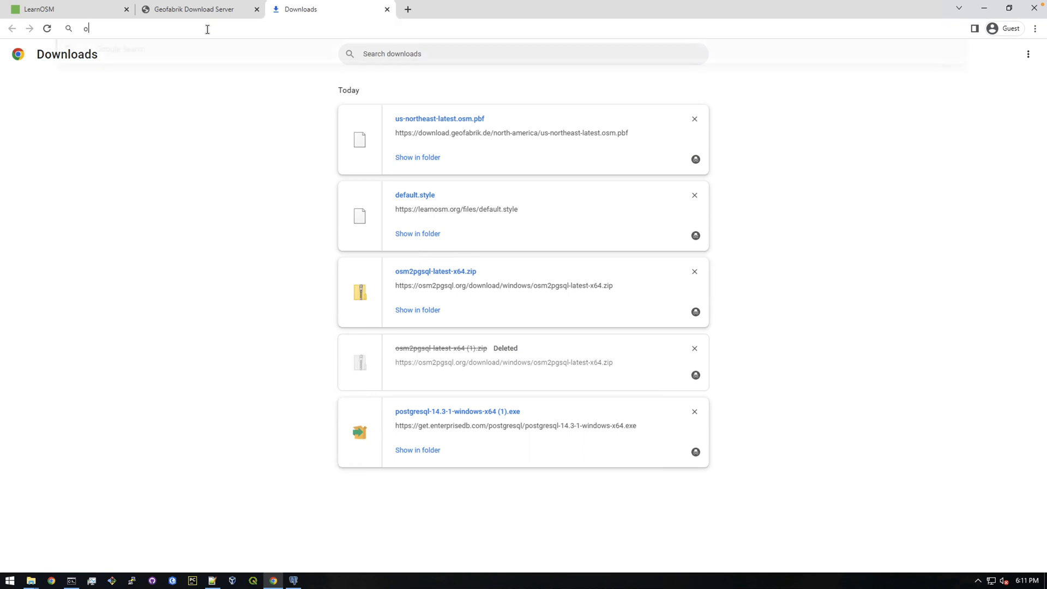
text(sm)
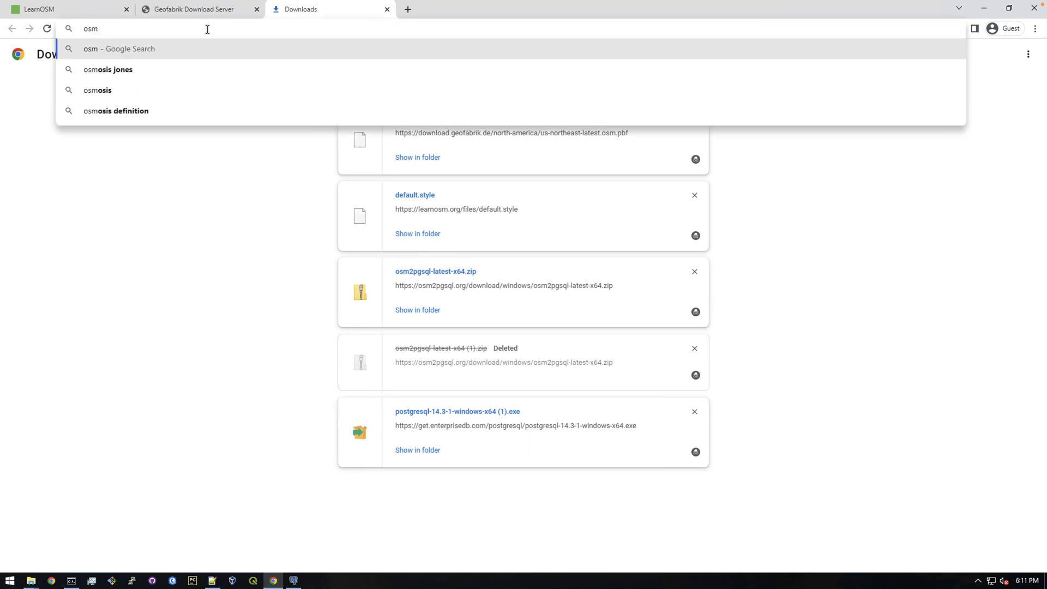
text(2pgsql)
key(Return)
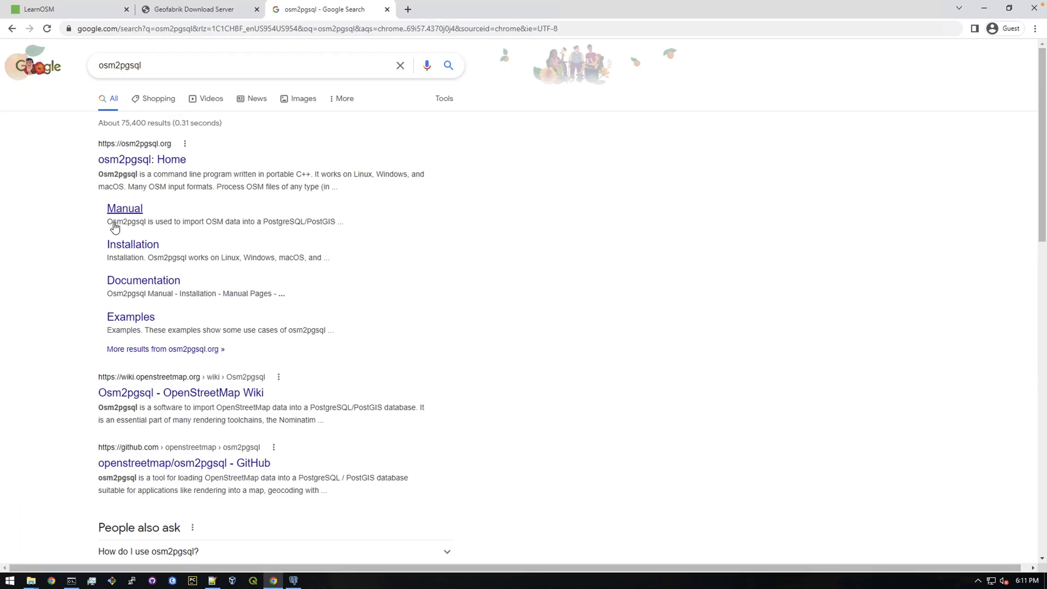
Reach the osm2pgsql manual from its home page and search it for "Password".
click(141, 160)
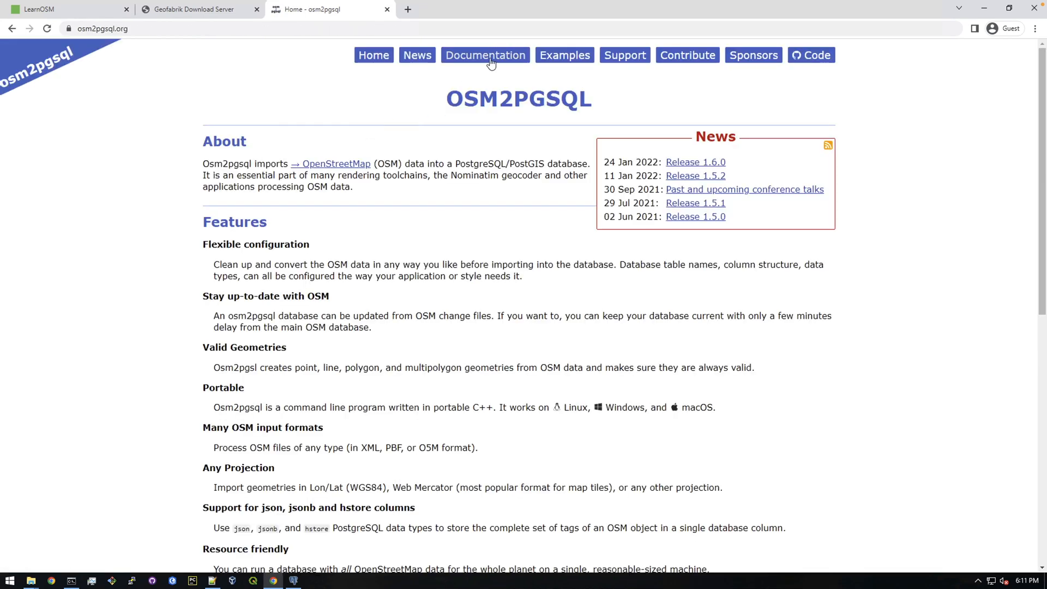
click(485, 55)
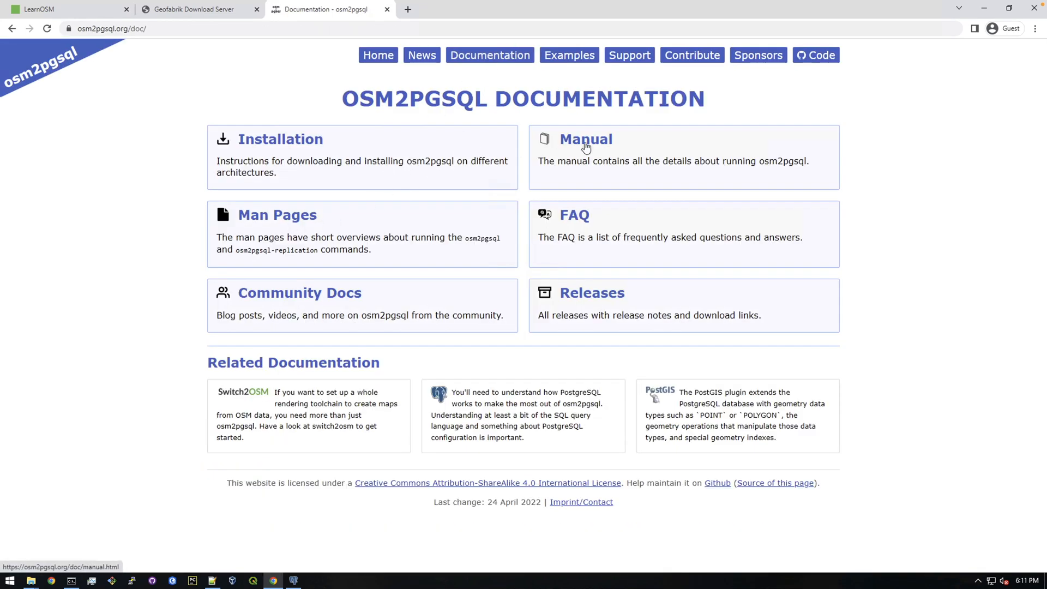
click(586, 144)
scroll(256, 302, down, 5)
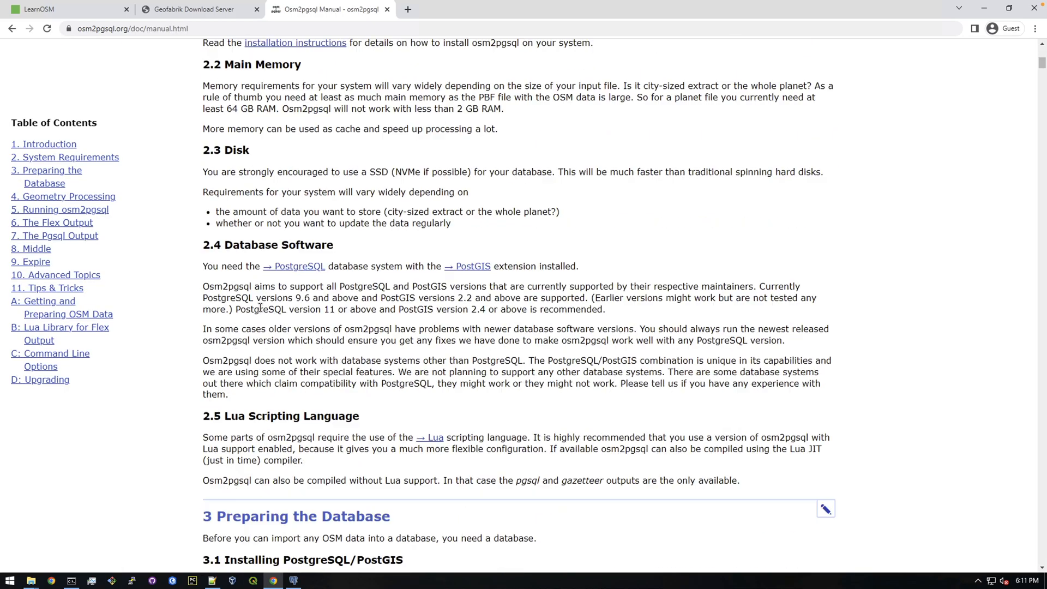
scroll(258, 307, down, 5)
scroll(295, 328, down, 5)
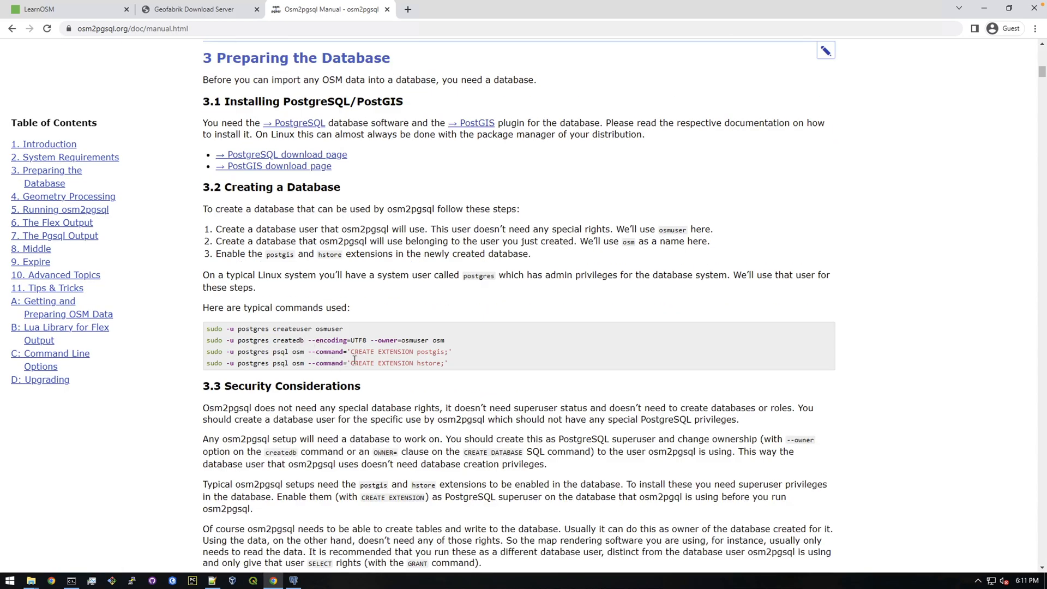
scroll(356, 360, down, 5)
scroll(356, 360, down, 5)
scroll(356, 360, down, 5)
scroll(356, 359, down, 5)
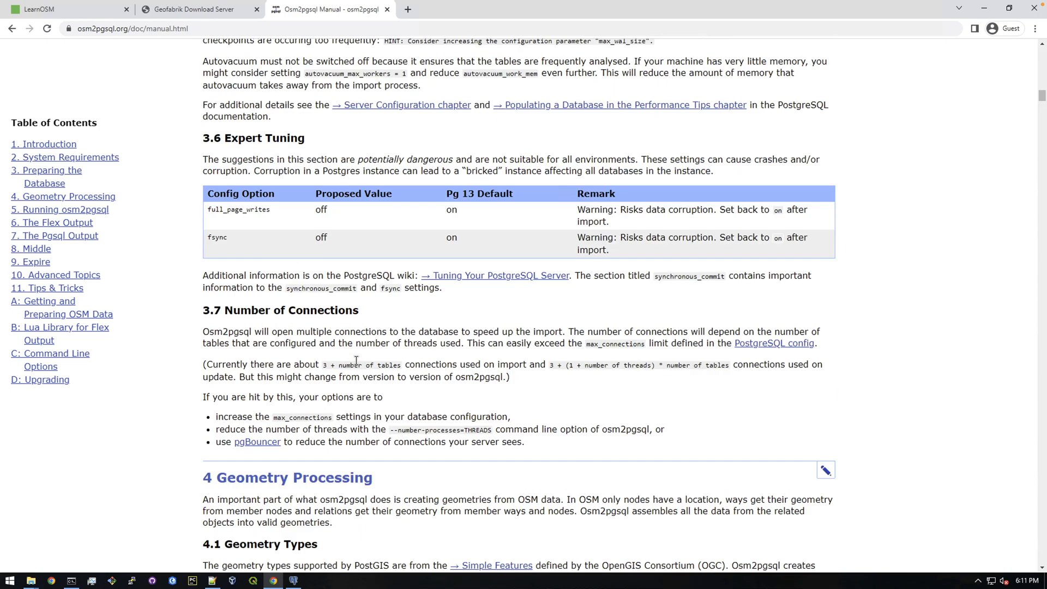
scroll(356, 360, down, 5)
scroll(356, 360, down, 5)
scroll(356, 361, down, 3)
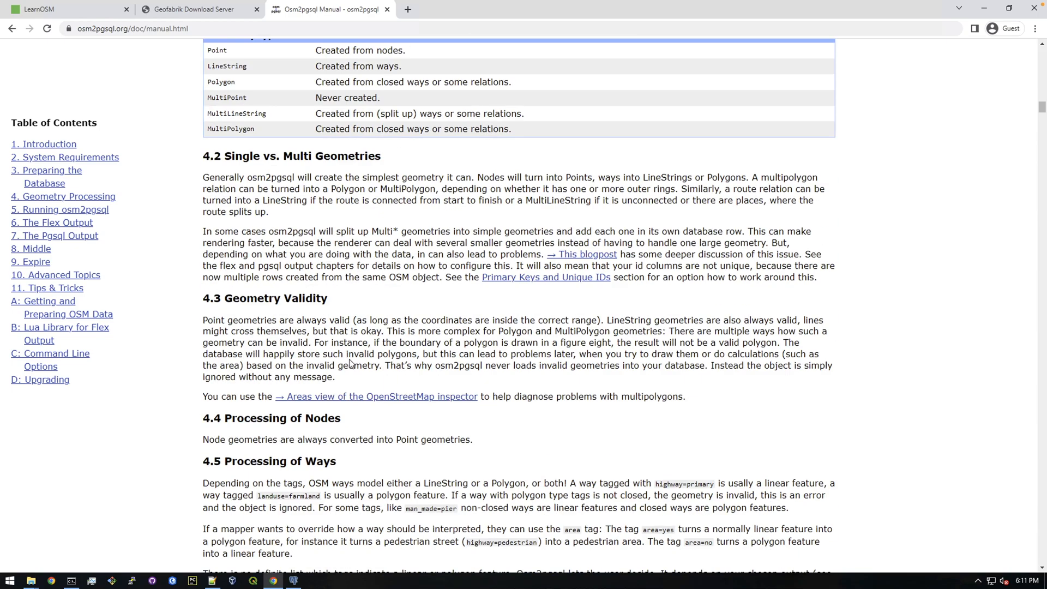
scroll(350, 364, down, 5)
scroll(351, 363, down, 5)
scroll(350, 363, down, 5)
scroll(266, 365, down, 5)
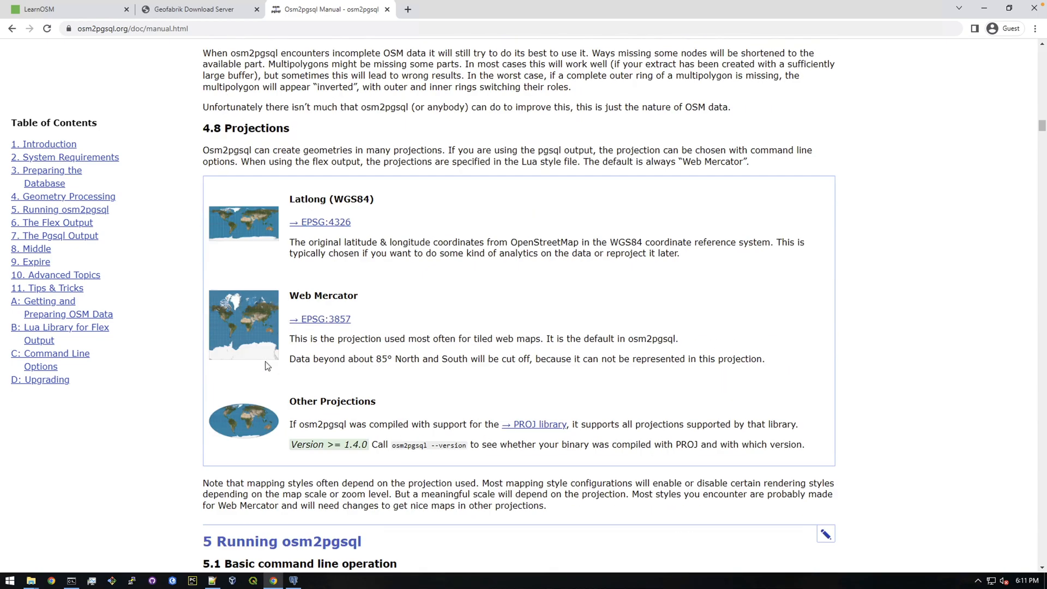
scroll(266, 365, down, 4)
key(ctrl+f)
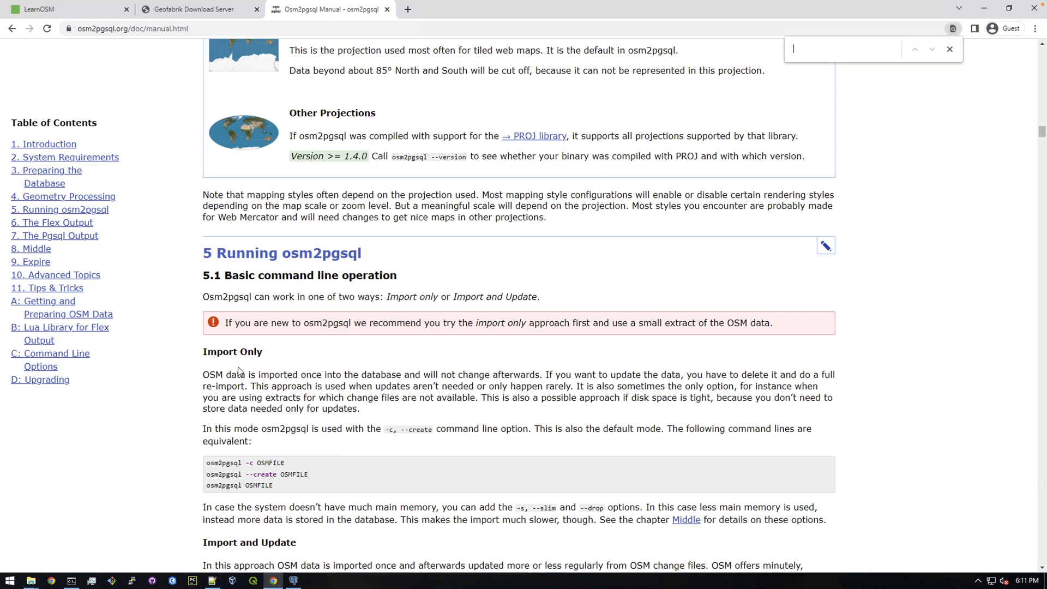
text(ssword)
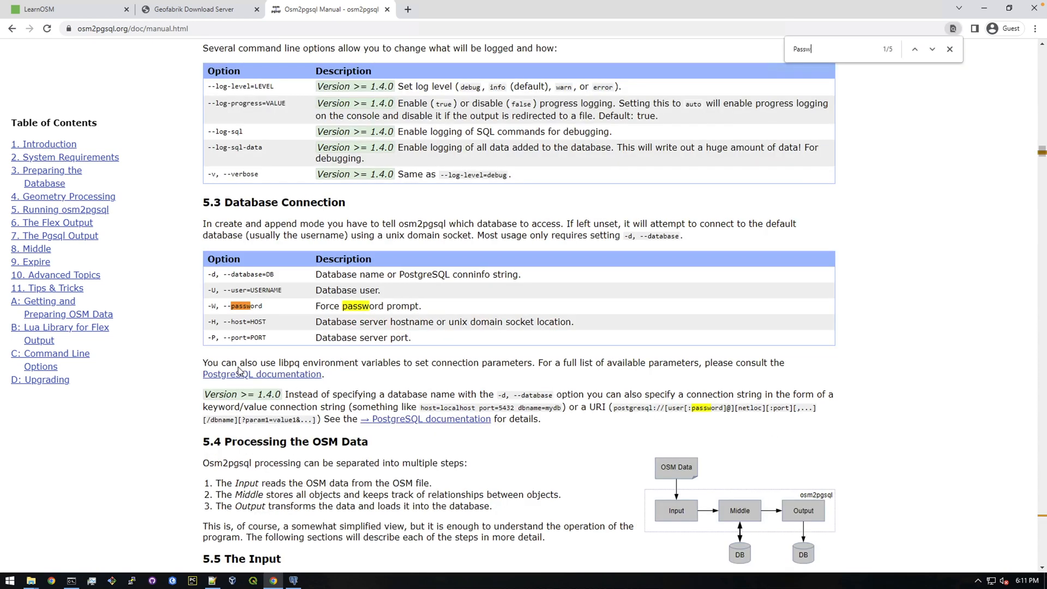
Copy the -W option from the Database Connection table and return to the Notepad++ notes.
double_click(213, 305)
click(215, 306)
double_click(213, 307)
right_click(213, 306)
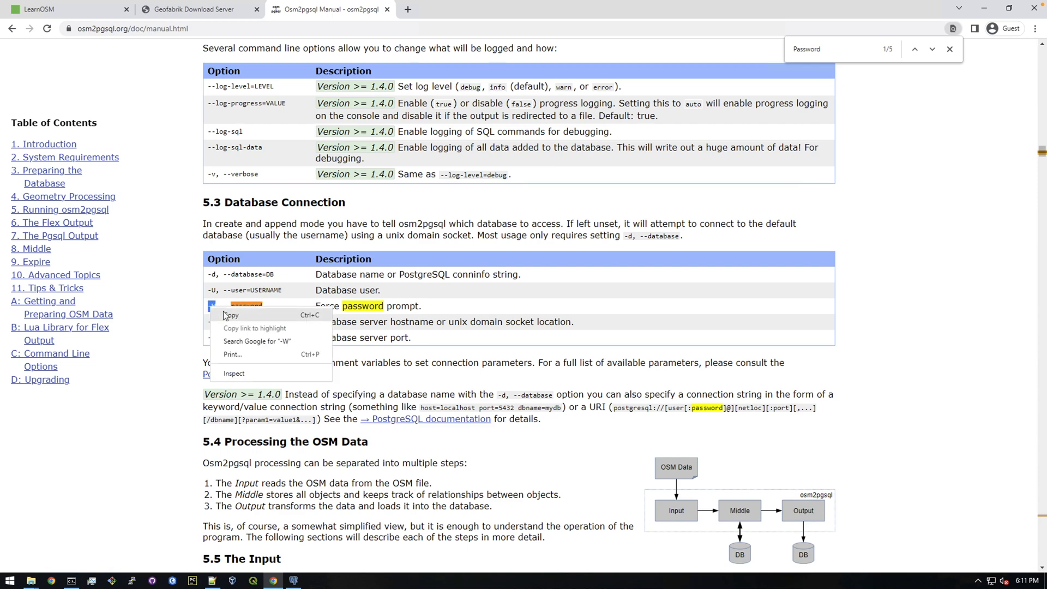
click(246, 314)
click(213, 581)
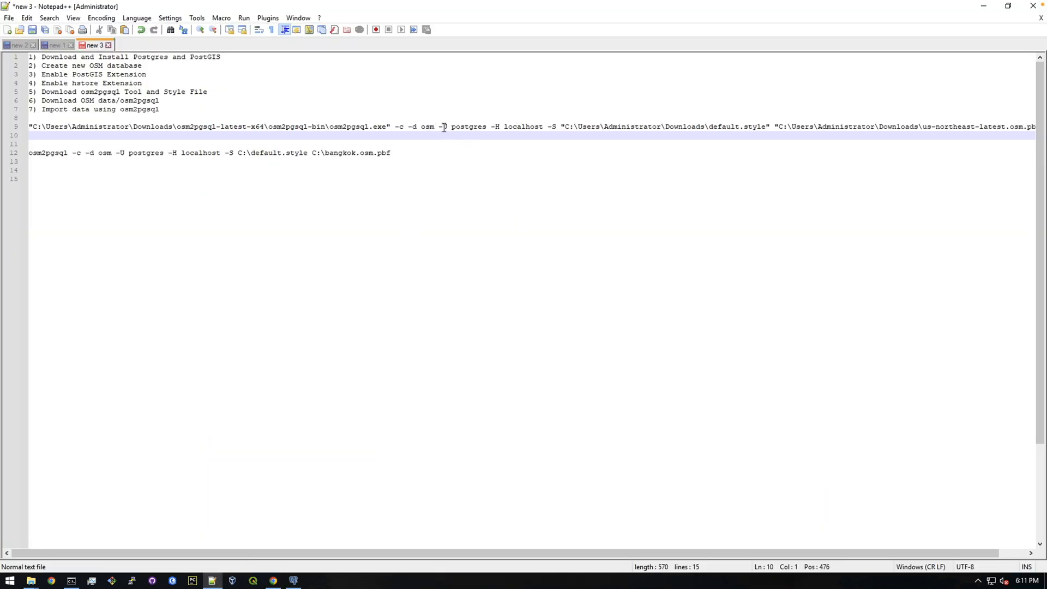
Add " -W" after postgres on line 9, briefly checking the password-prompt description in the manual.
click(487, 127)
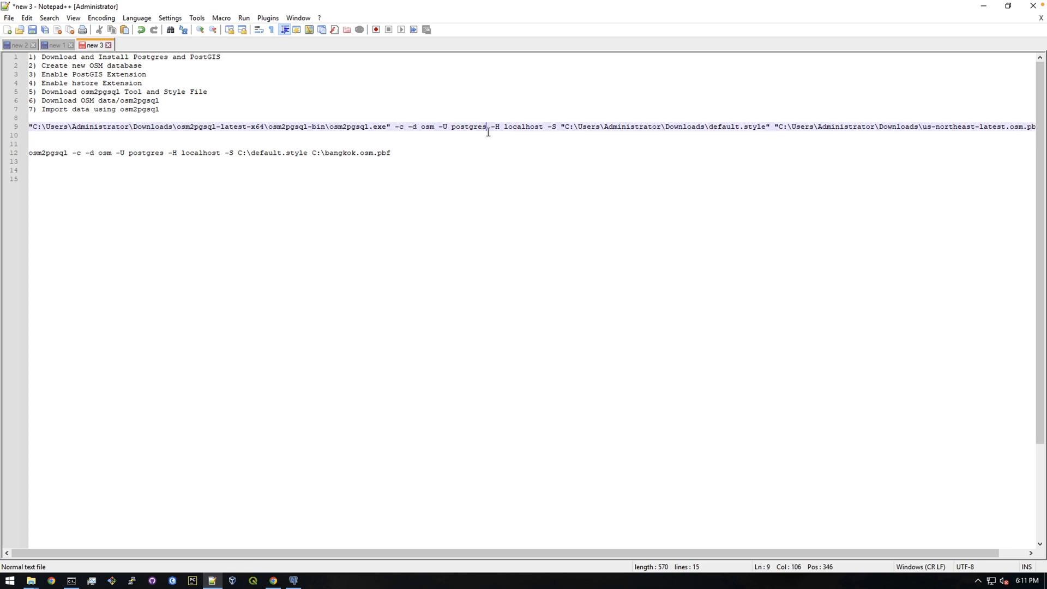
text(-W)
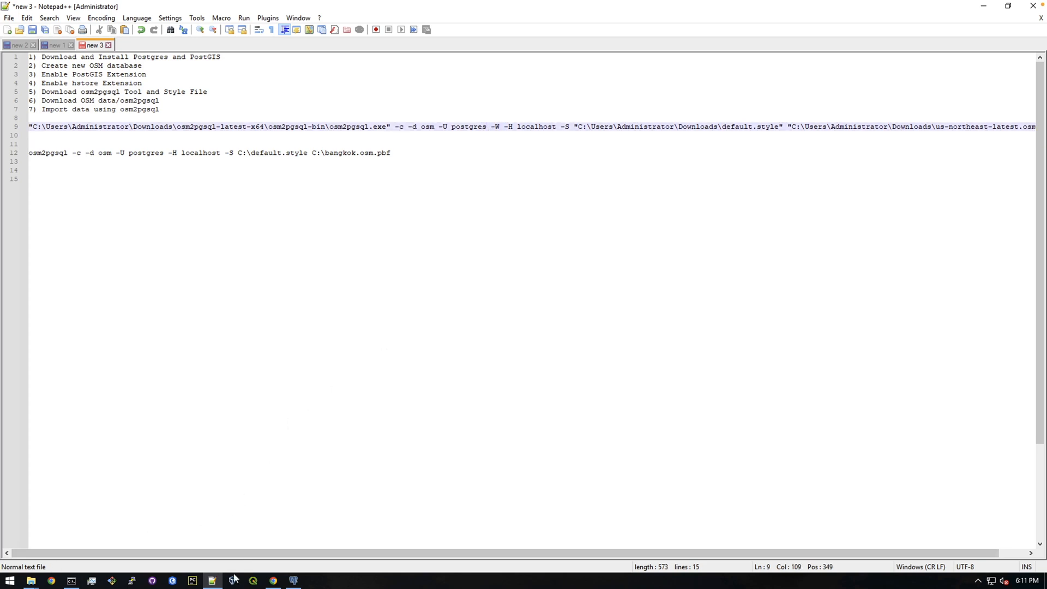
click(274, 581)
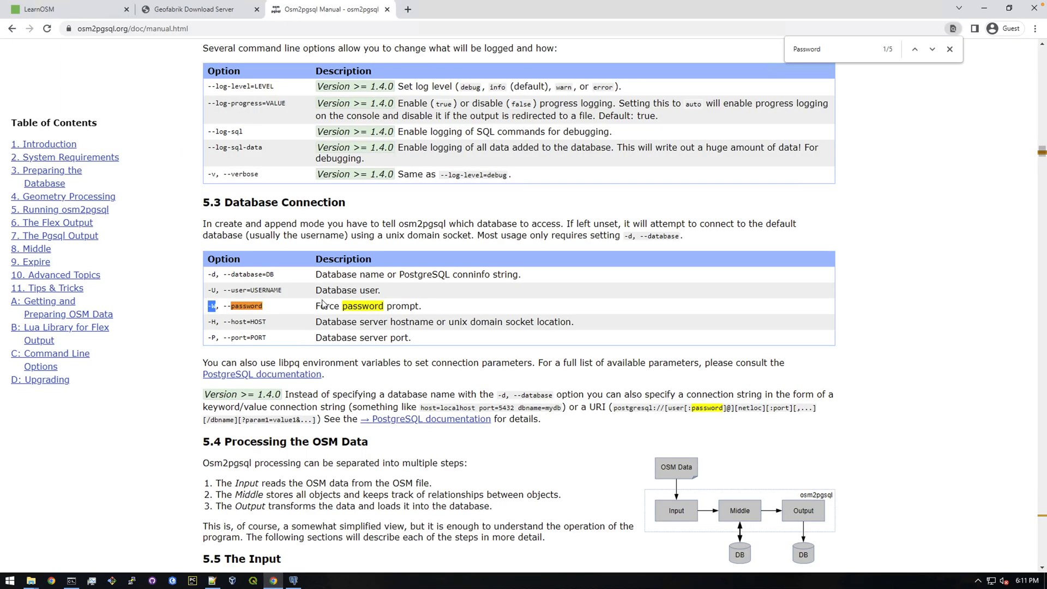
drag(317, 306, 429, 309)
click(572, 302)
click(983, 8)
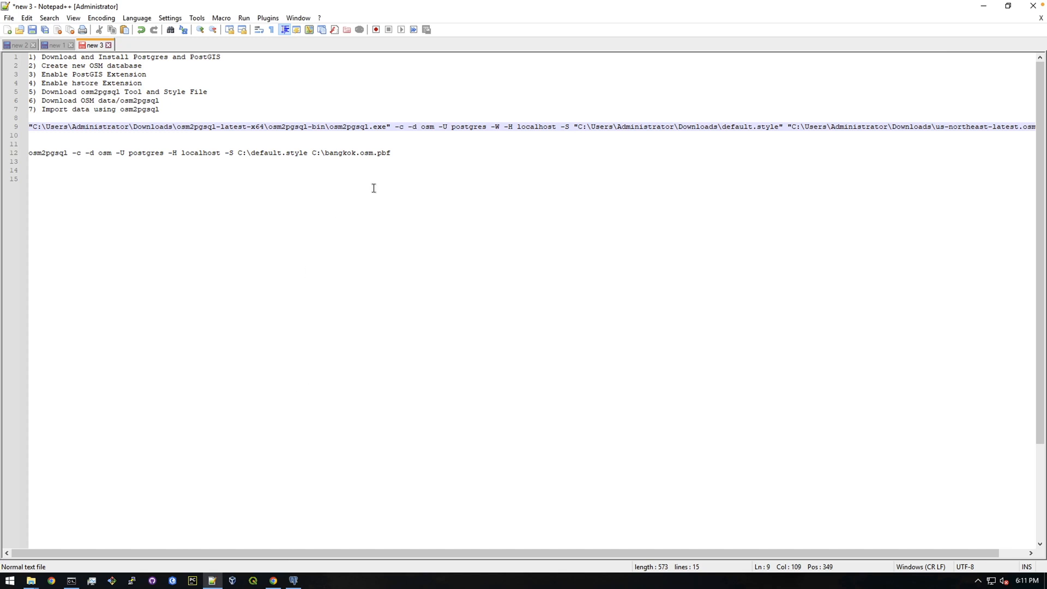
Copy the whole import command on line 9, then minimize Notepad++ and File Explorer to reveal Command Prompt.
triple_click(486, 127)
right_click(487, 126)
click(510, 146)
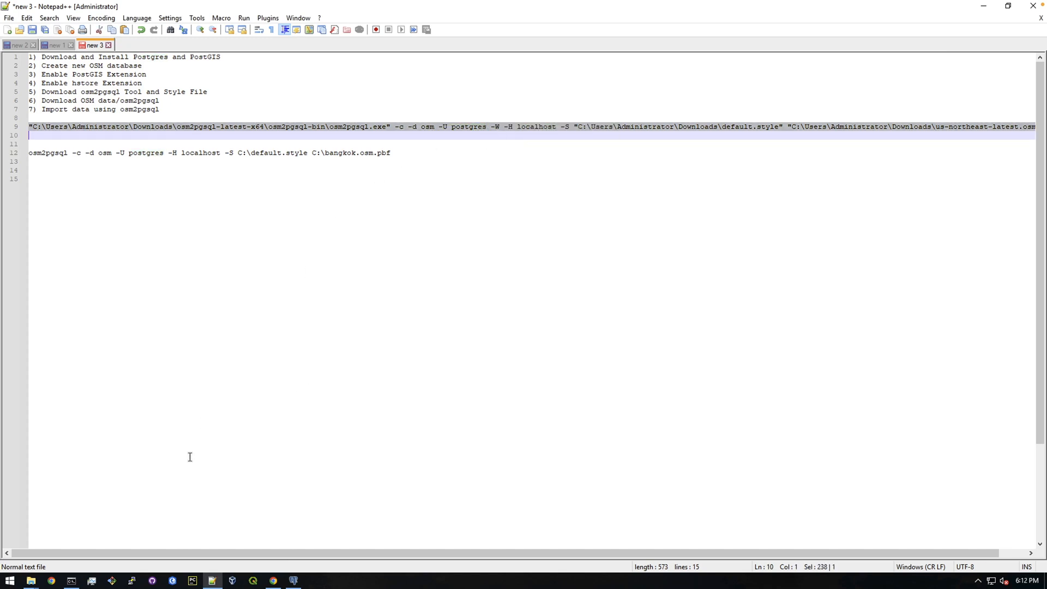
click(983, 7)
click(696, 11)
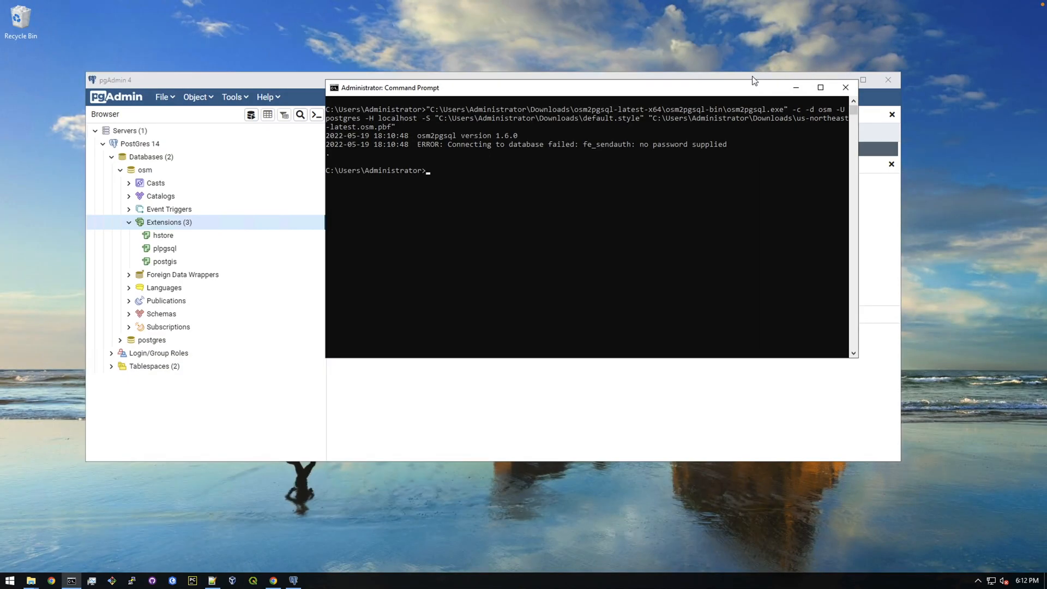
Clear Command Prompt with cls, run the pasted osm2pgsql -W import and supply the database password.
click(754, 80)
click(863, 79)
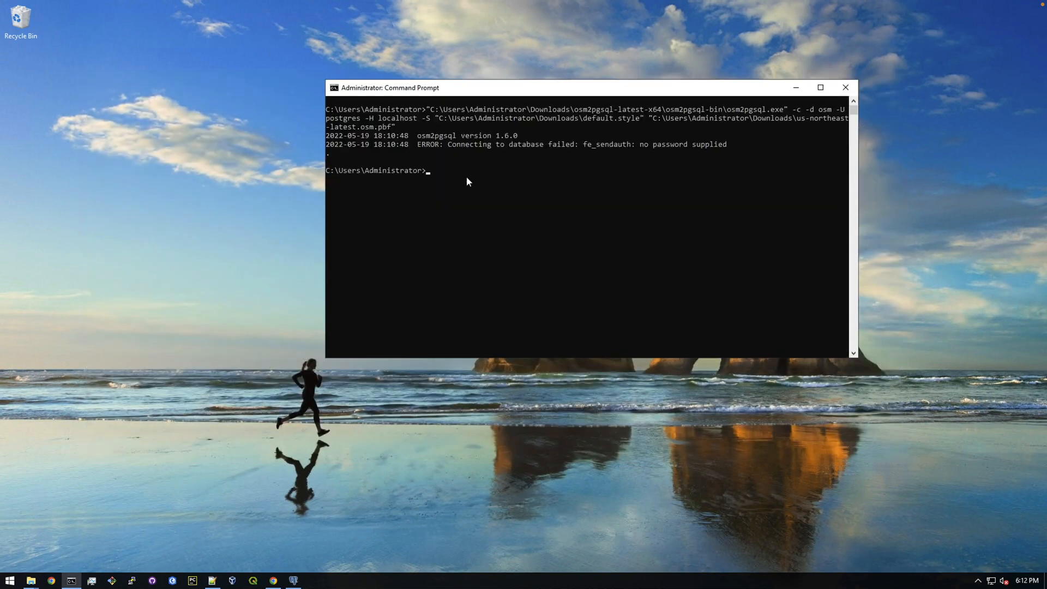
text(cls)
key(Return)
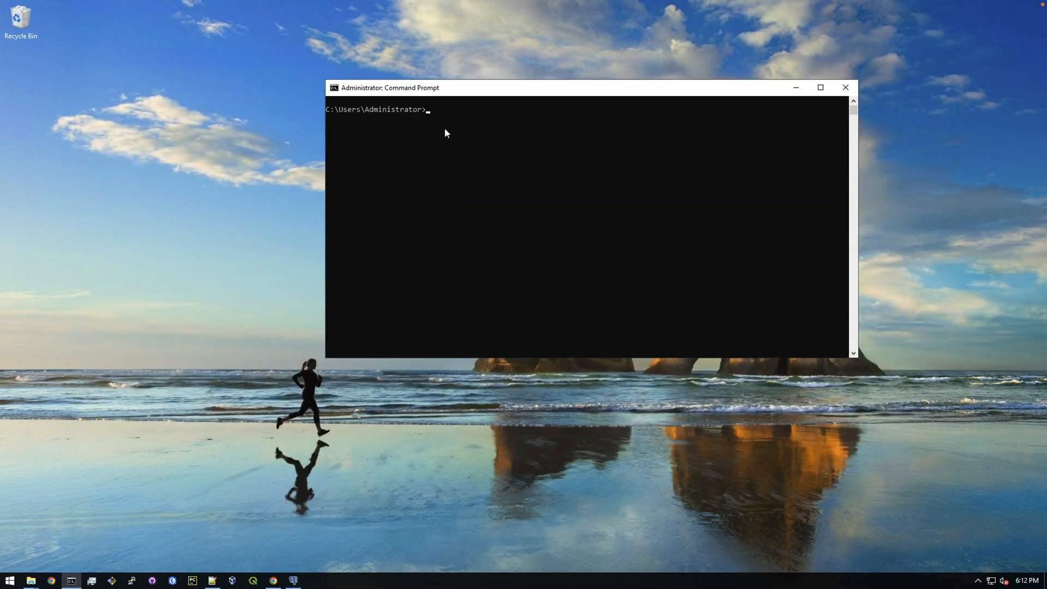
key(ctrl+v)
key(Return)
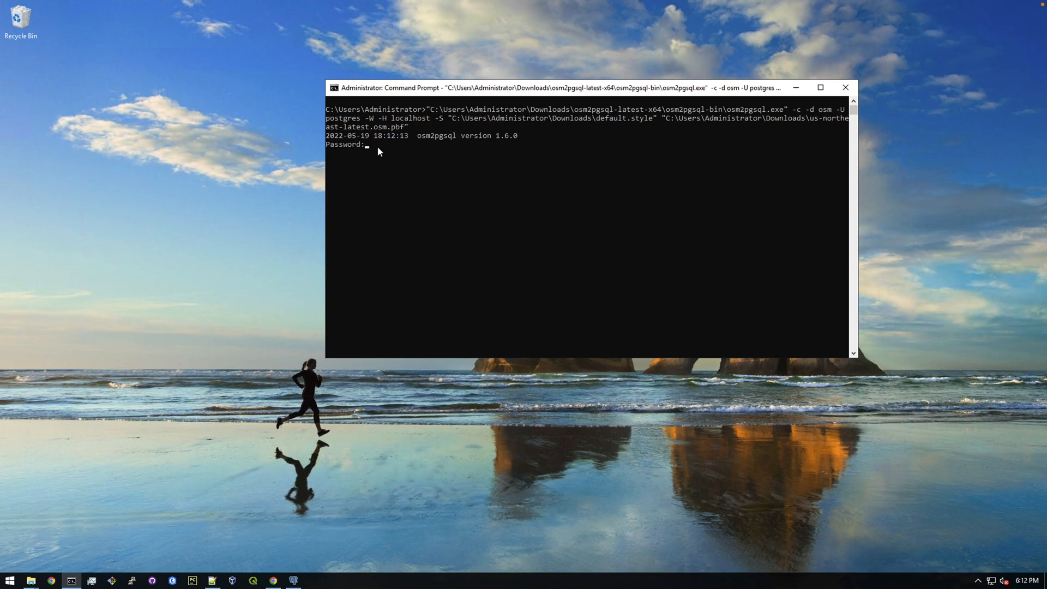
text(postgres)
key(Return)
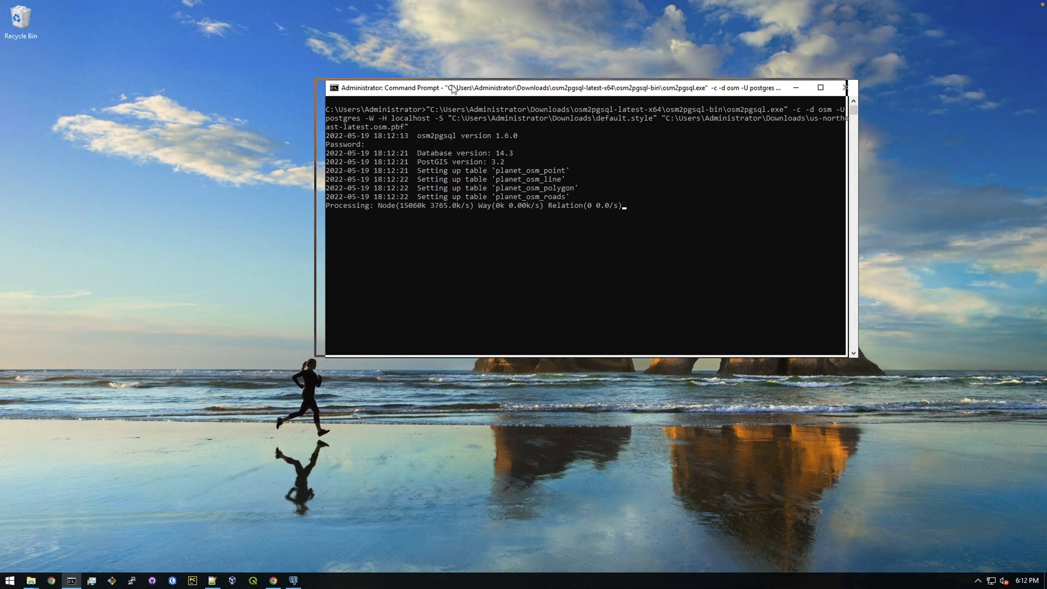
Move the Command Prompt window left while us-northeast nodes load into osm.
drag(473, 88, 451, 87)
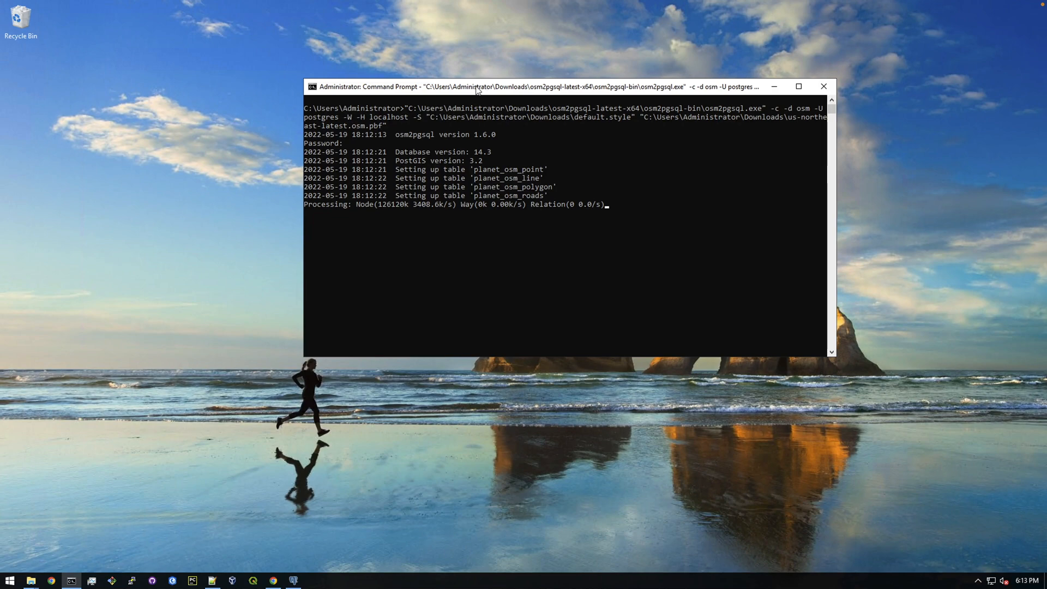
drag(482, 87, 366, 89)
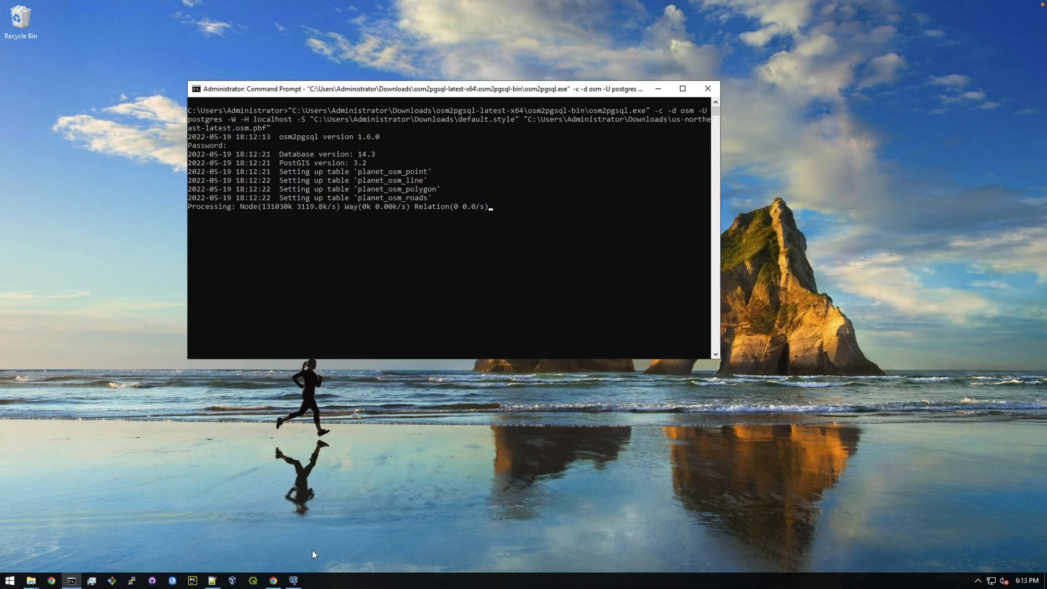
click(294, 580)
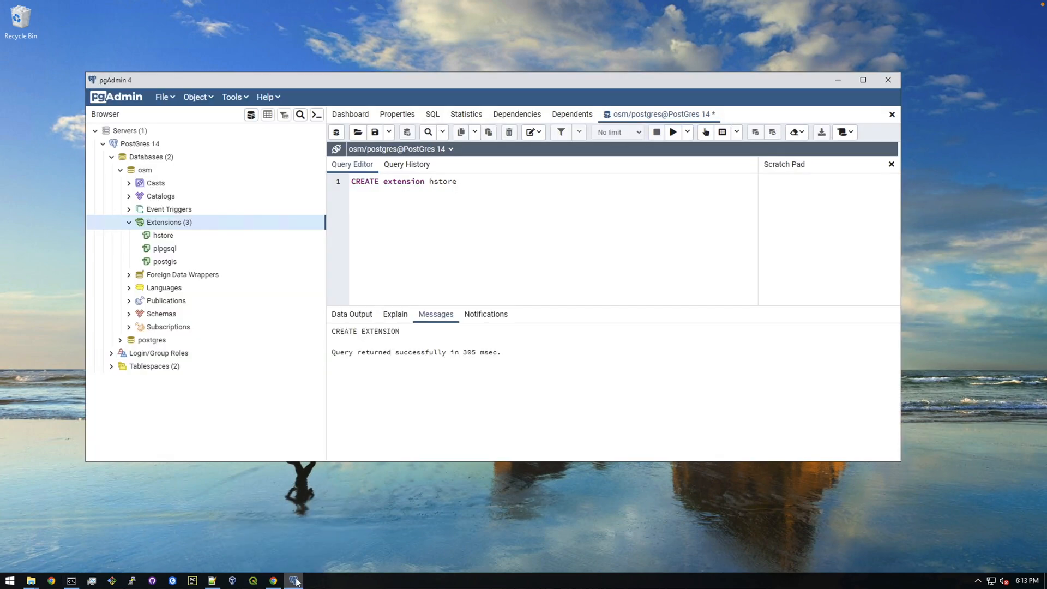
click(350, 113)
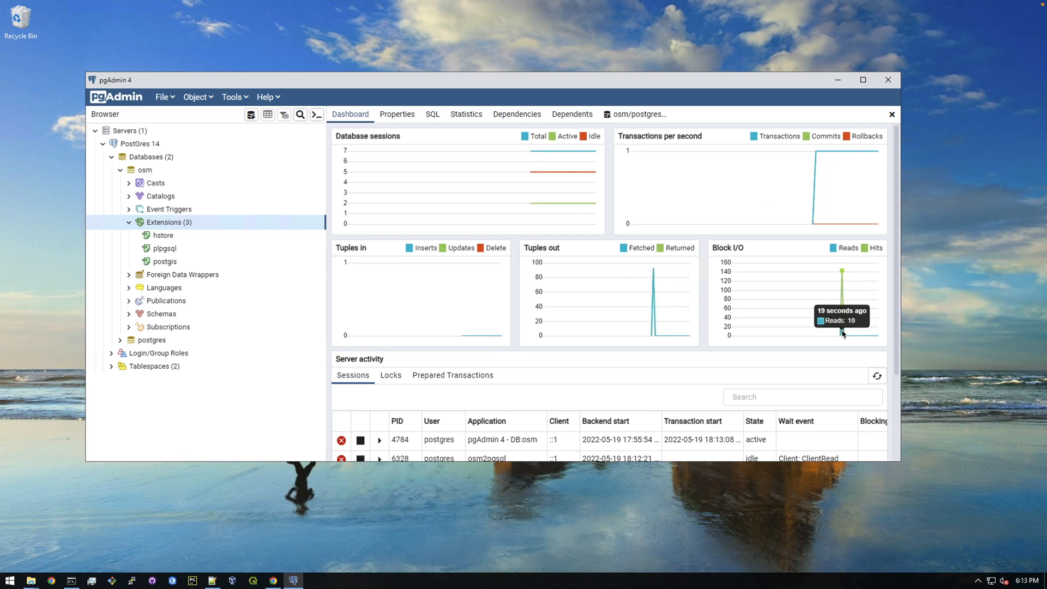
click(837, 80)
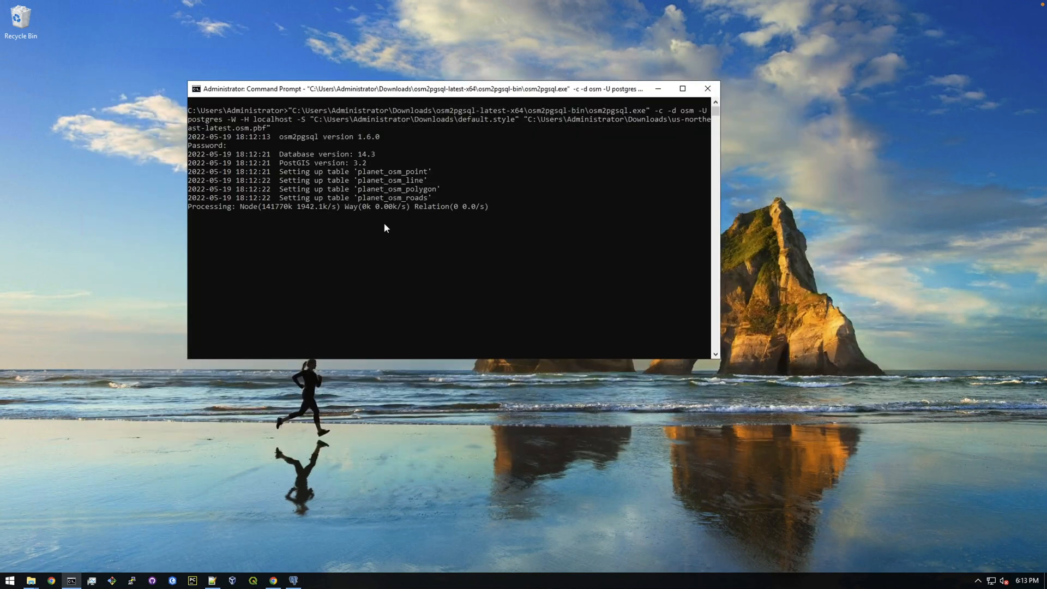